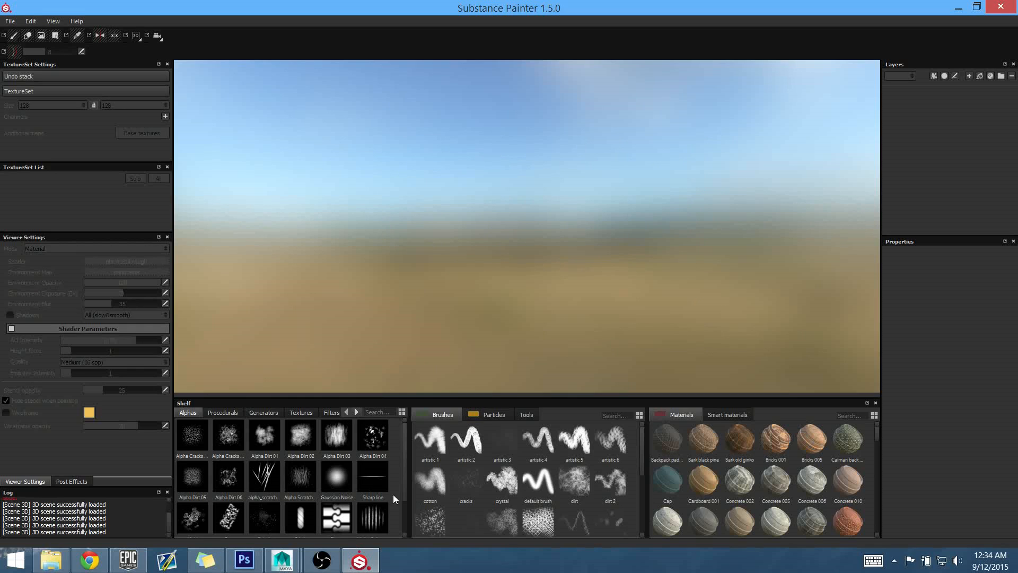
Start a new project and choose proxyCAR.obj from the Desktop as its mesh
mouse_move(652, 441)
left_click(12, 22)
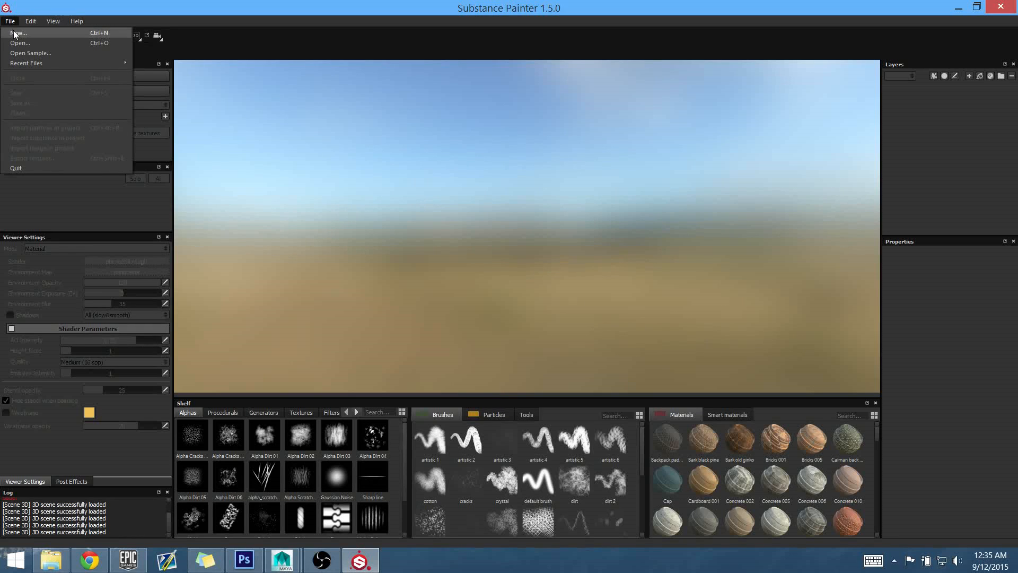
left_click(16, 34)
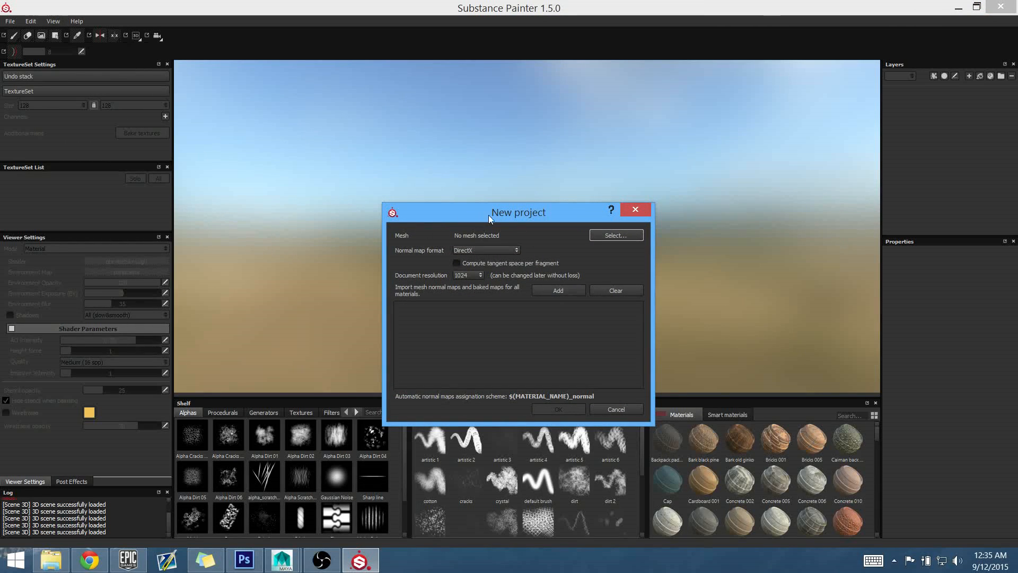
left_click_drag(488, 214, 533, 157)
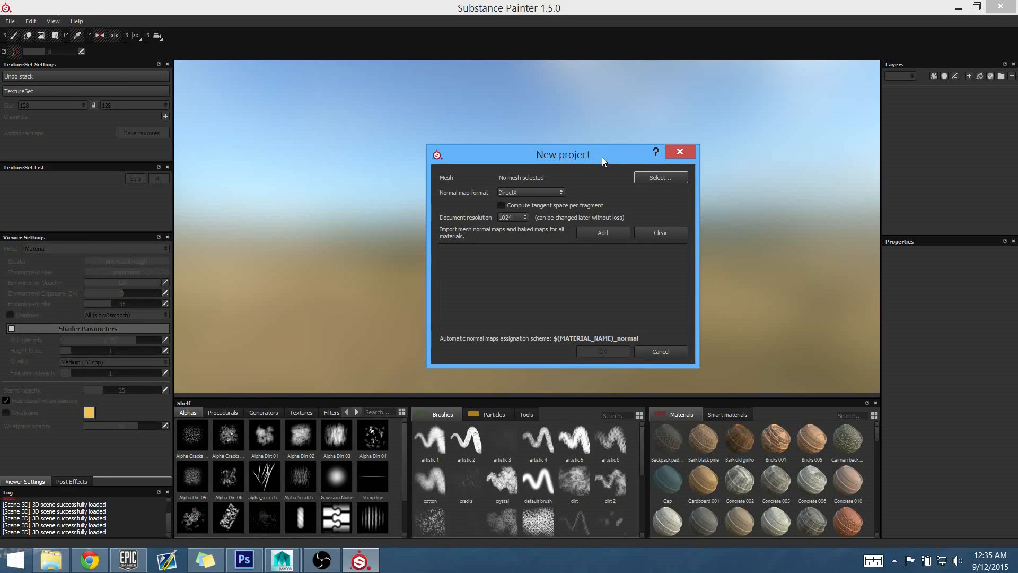
left_click_drag(603, 157, 611, 151)
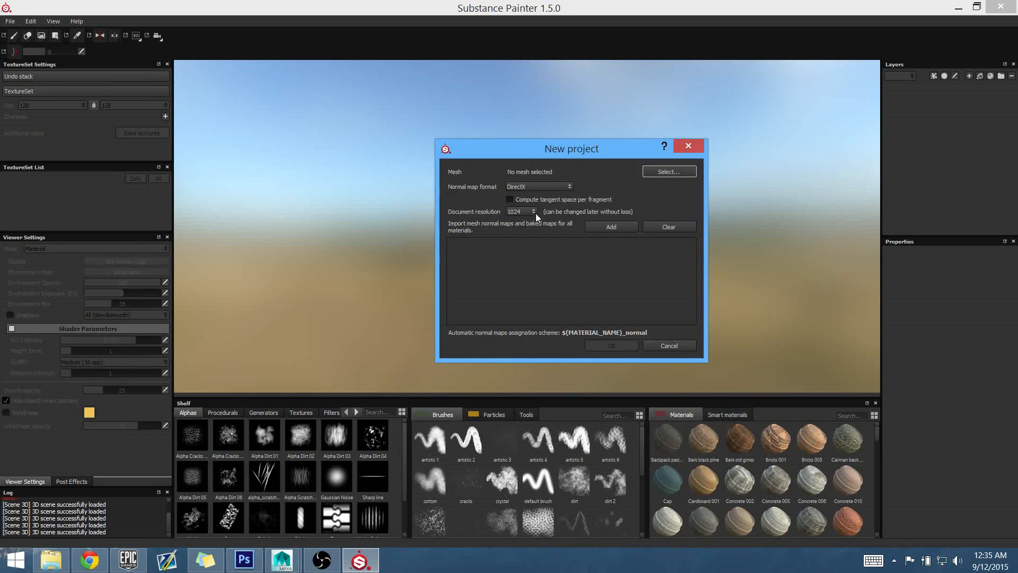
left_click_drag(549, 156, 537, 159)
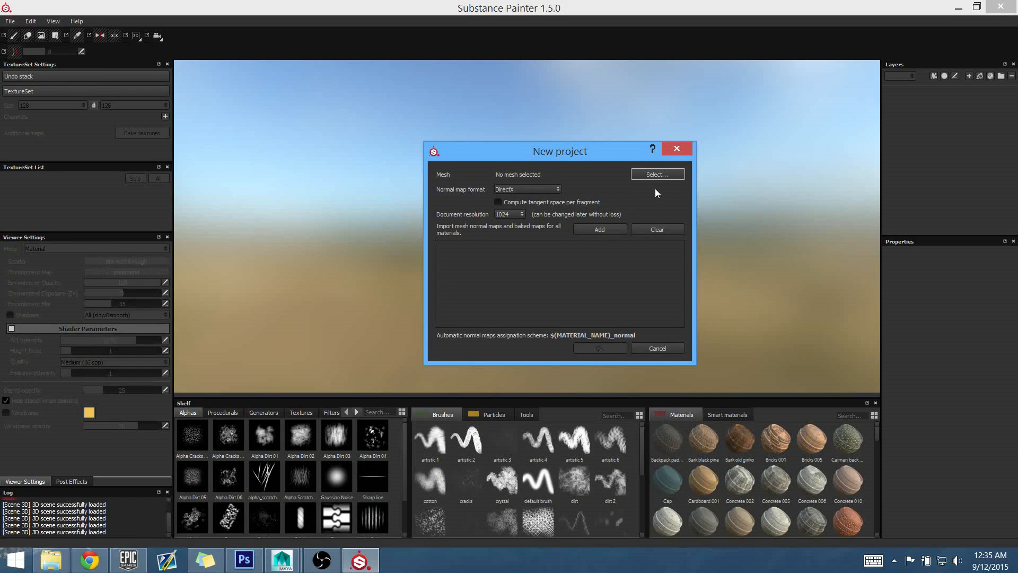
left_click(653, 175)
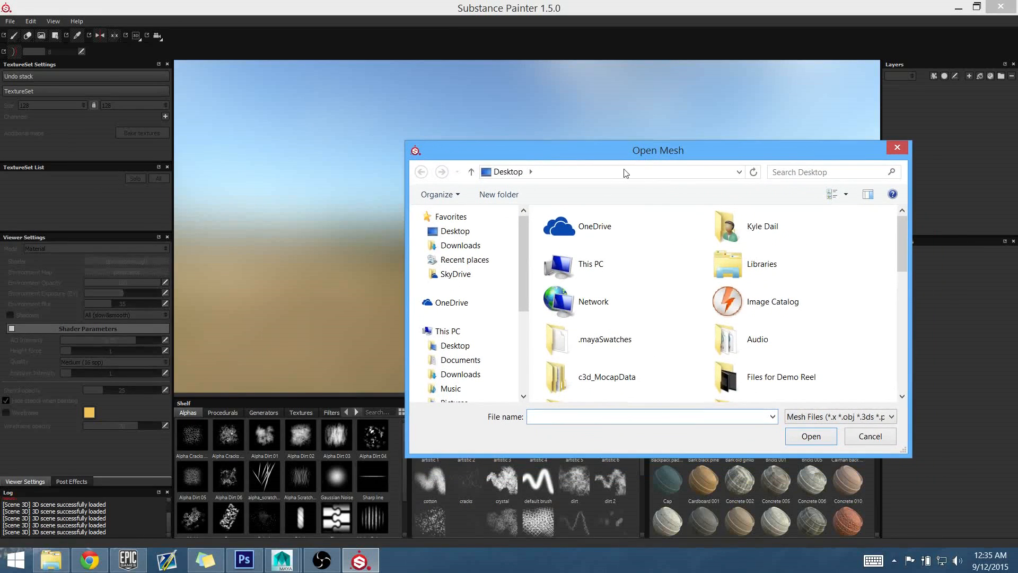
left_click(474, 231)
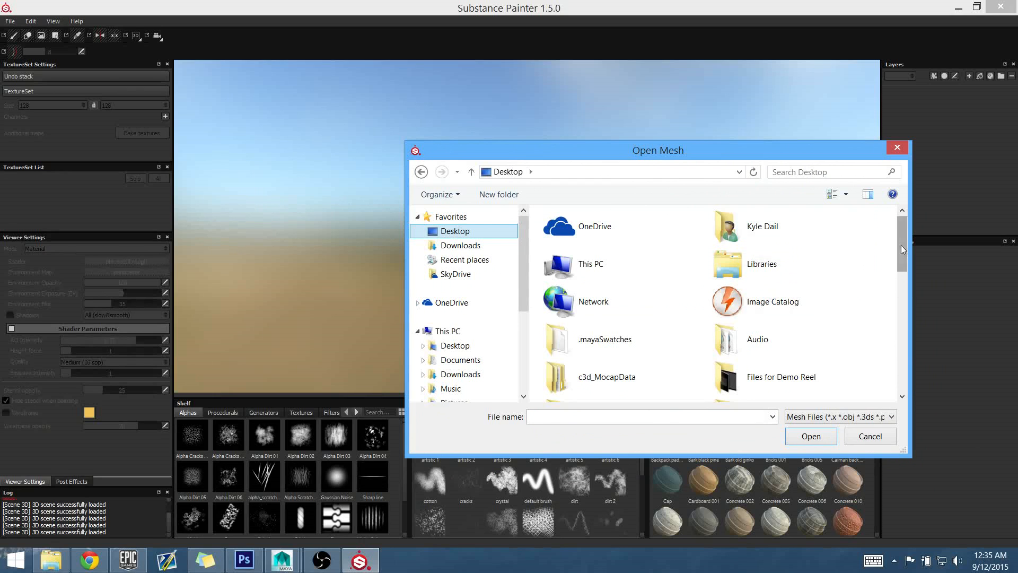
left_click_drag(901, 244, 892, 386)
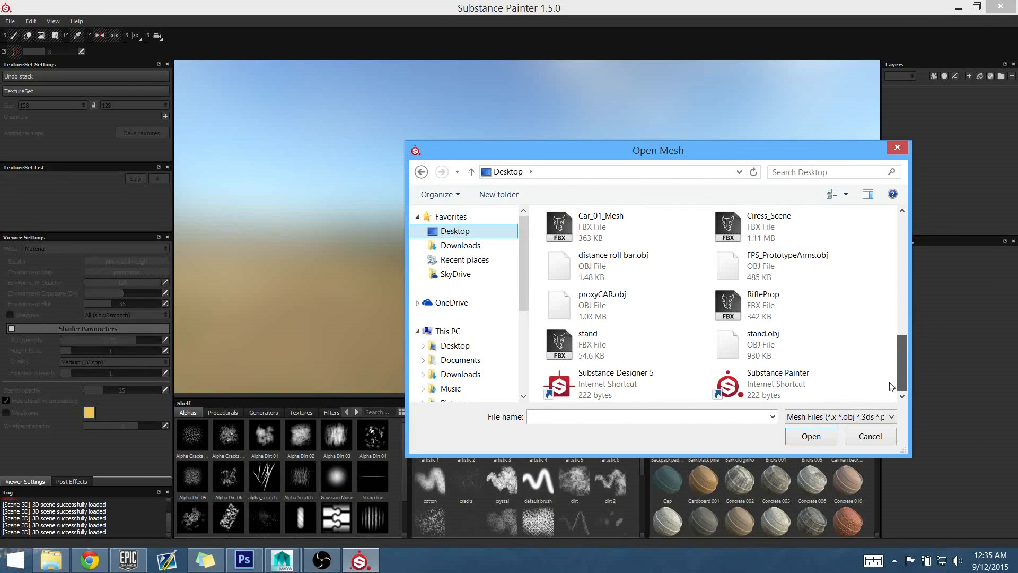
left_click(625, 306)
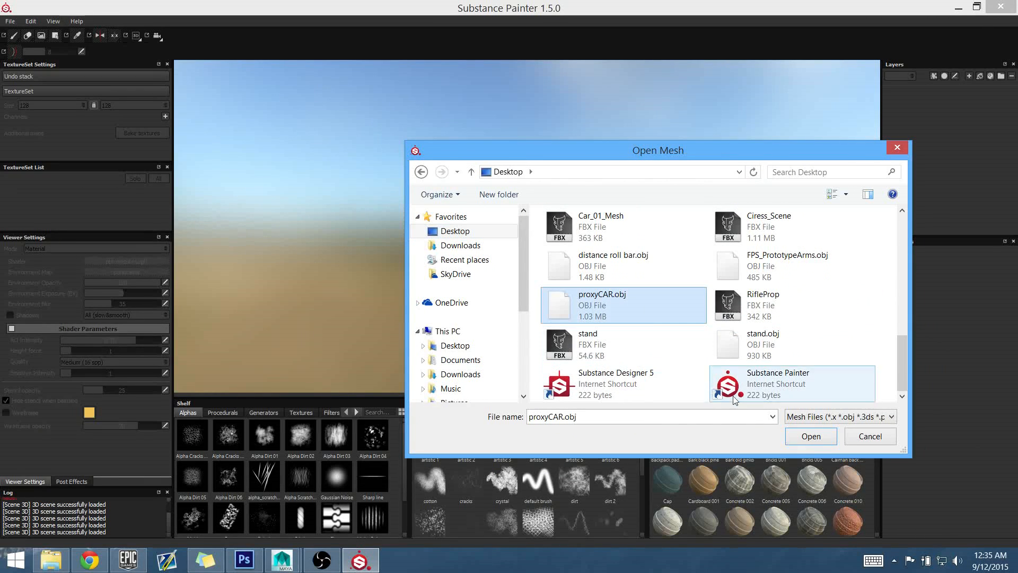
left_click(799, 443)
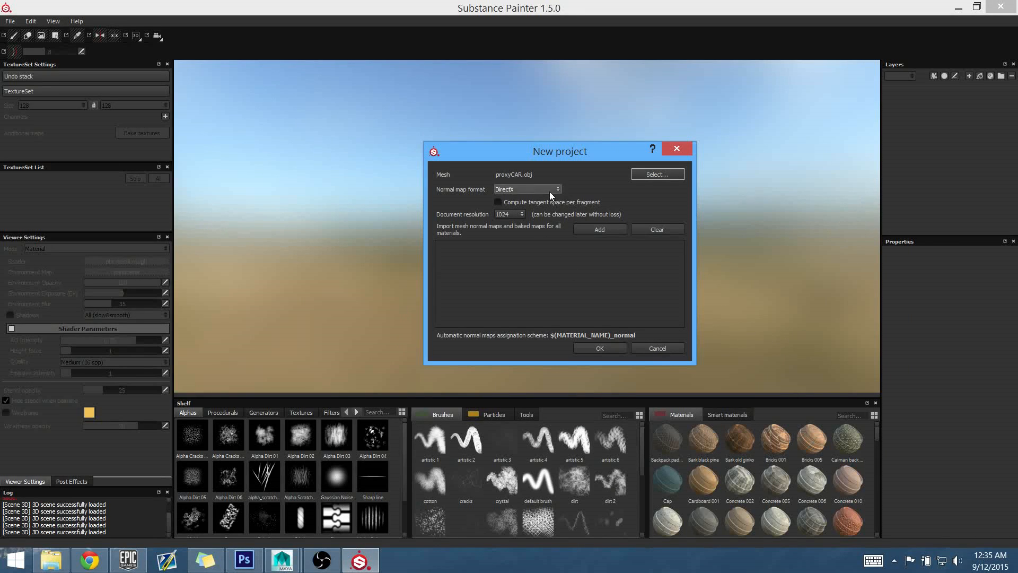
Set the new project's document resolution to 2048, keep the DirectX normal map format, and create the project
left_click(518, 213)
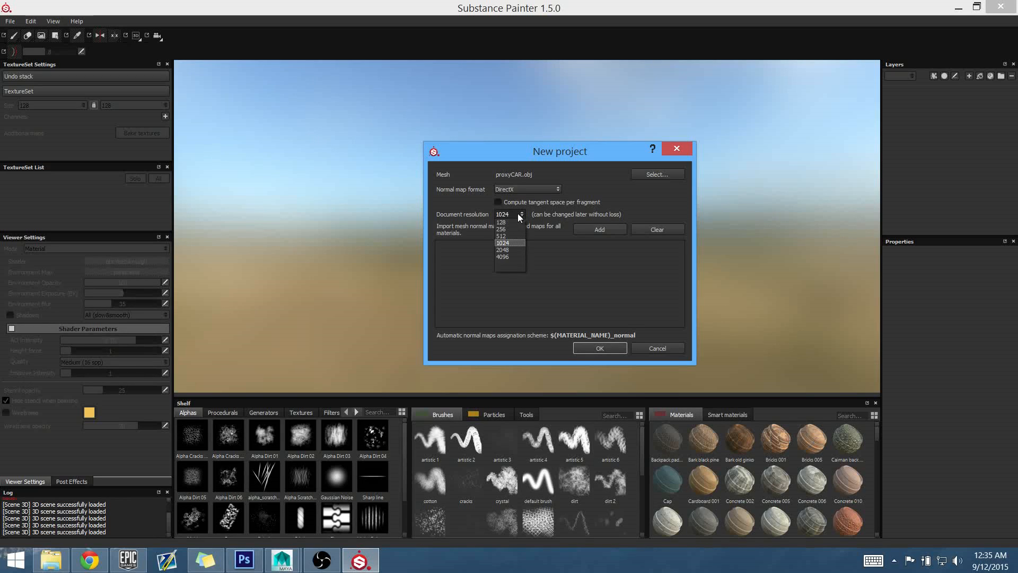
left_click(510, 250)
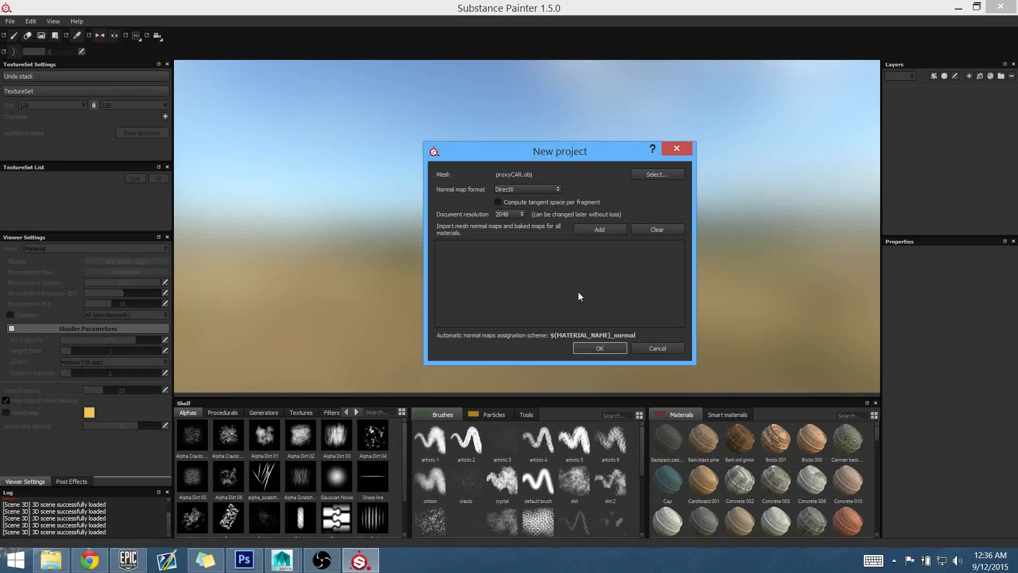
left_click(589, 349)
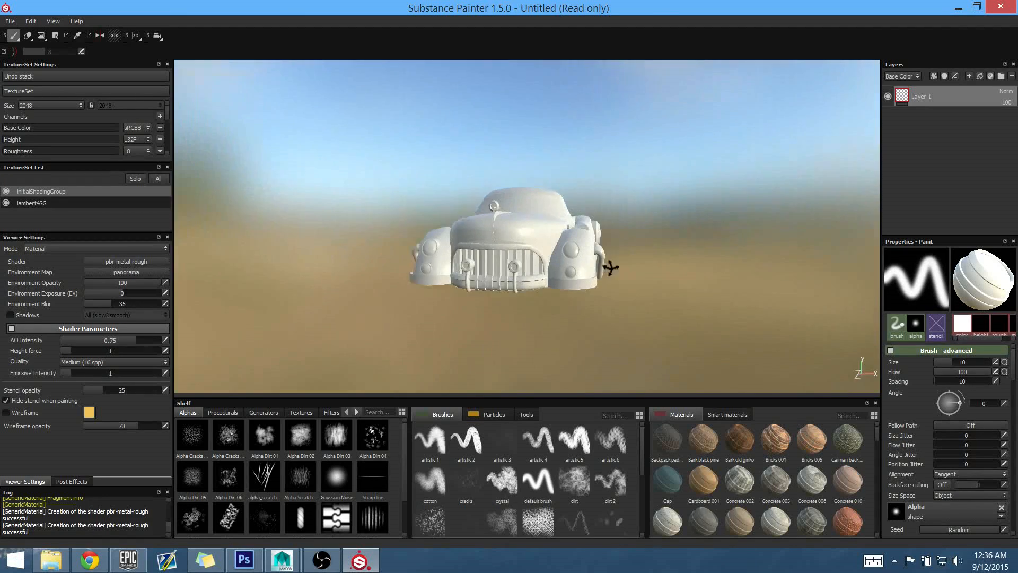
Examine the imported car mesh from the front, side, rear and underneath
left_click_drag(611, 268, 595, 316, "alt")
right_click_drag(596, 316, 631, 337, "alt")
middle_click_drag(631, 337, 670, 233, "alt")
right_click_drag(658, 283, 597, 241, "alt")
middle_click_drag(604, 241, 627, 309, "alt")
left_click_drag(665, 293, 594, 272, "alt")
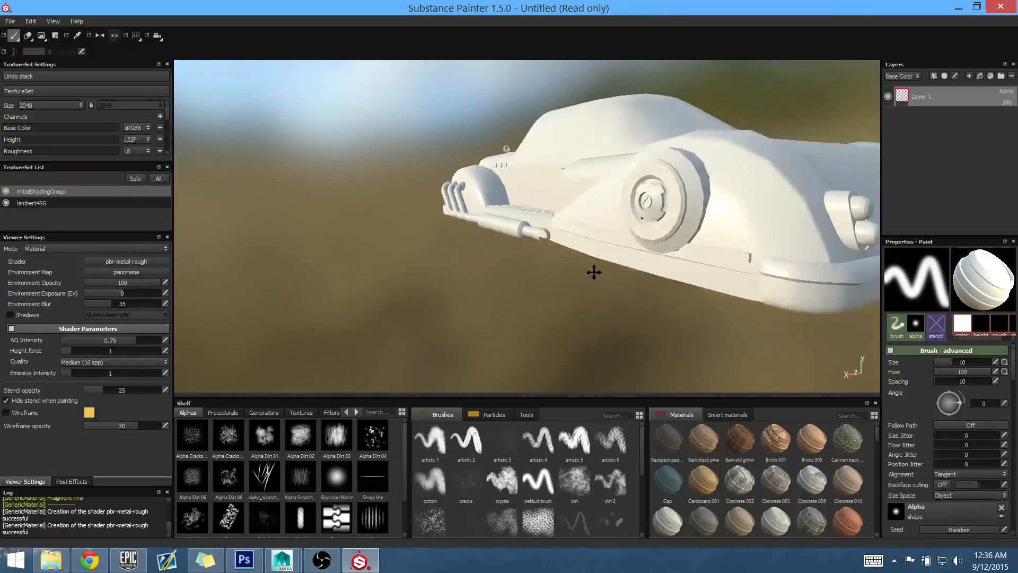
middle_click_drag(594, 272, 477, 294, "alt")
left_click_drag(743, 292, 599, 276, "alt")
middle_click_drag(708, 277, 594, 299, "alt")
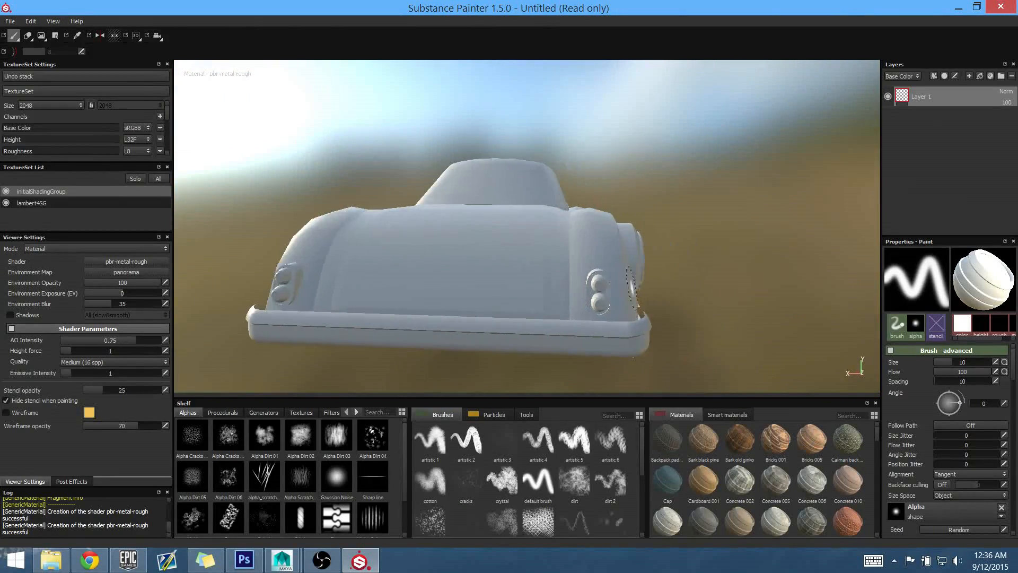
left_click_drag(630, 287, 689, 212, "alt")
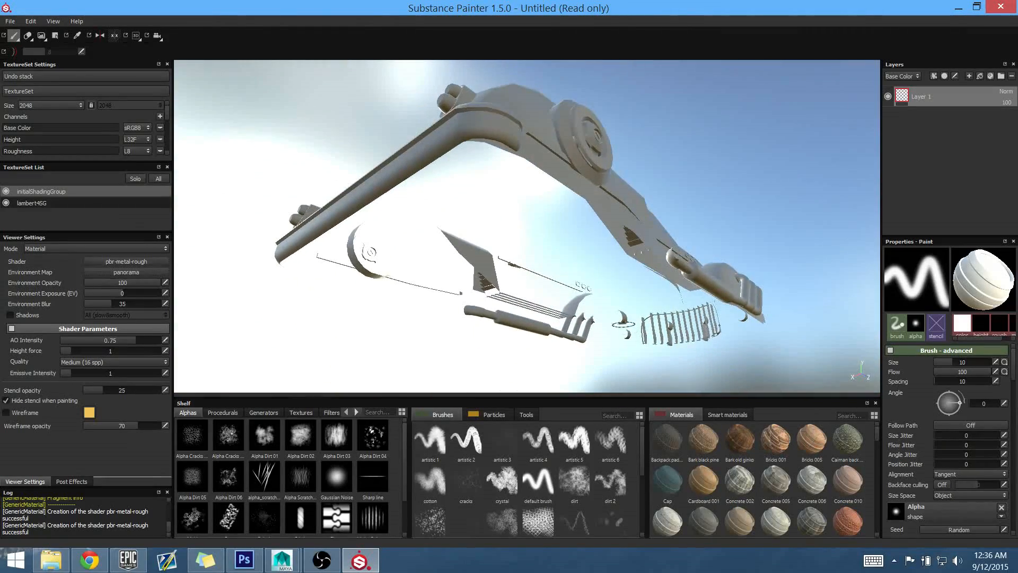
mouse_move(666, 259)
left_mouse_down("alt")
mouse_move(672, 272)
mouse_move(668, 249)
mouse_move(745, 268)
mouse_move(737, 297)
left_mouse_up("alt")
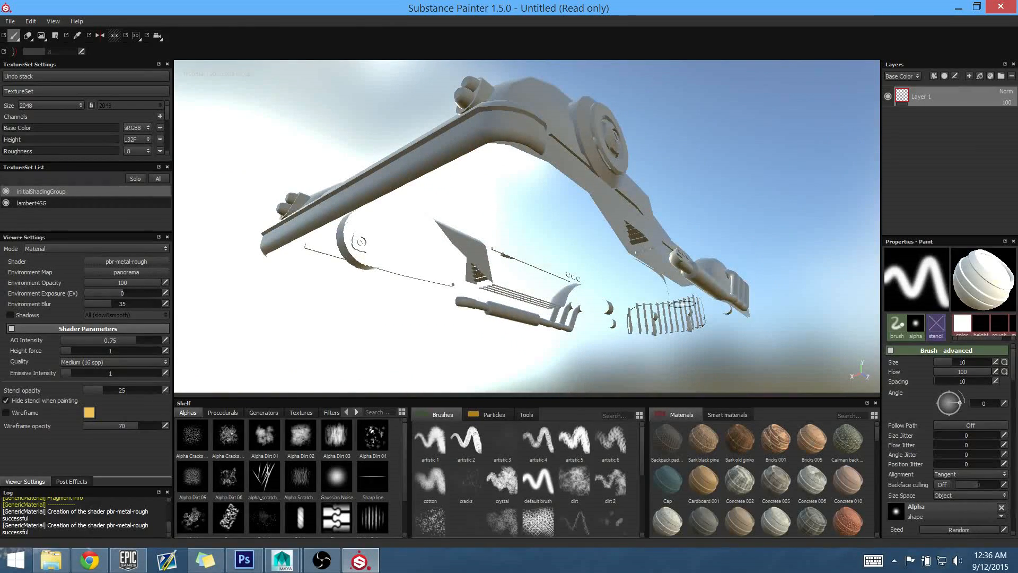
left_click_drag(656, 298, 653, 317, "alt")
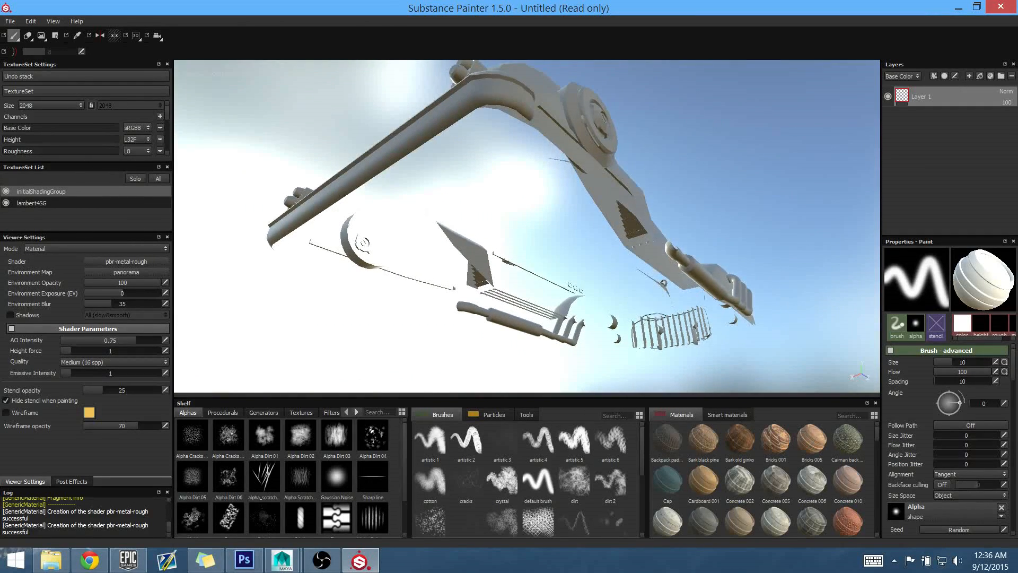
mouse_move(734, 251)
left_mouse_down("alt")
mouse_move(586, 295)
mouse_move(621, 297)
mouse_move(683, 242)
mouse_move(727, 262)
mouse_move(609, 284)
mouse_move(731, 286)
mouse_move(771, 299)
mouse_move(706, 273)
mouse_move(677, 291)
mouse_move(682, 300)
mouse_move(644, 254)
mouse_move(652, 284)
mouse_move(666, 272)
mouse_move(636, 258)
mouse_move(656, 260)
mouse_move(660, 273)
mouse_move(645, 289)
mouse_move(727, 254)
mouse_move(688, 229)
left_mouse_up("alt")
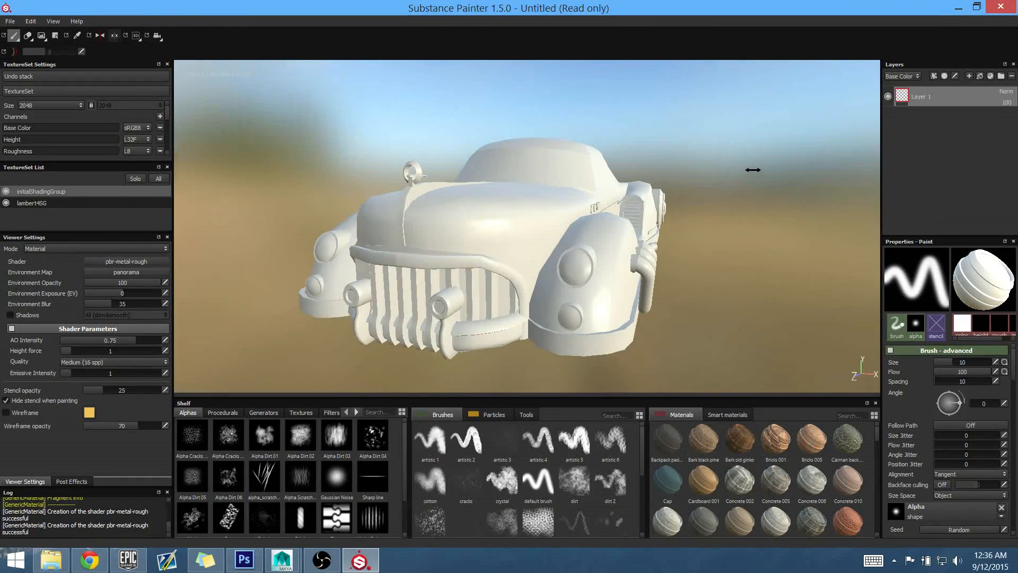
Rotate the environment lighting around the car and examine how the light falls on the body from different angles
mouse_move(752, 168)
right_mouse_down("shift")
mouse_move(702, 175)
mouse_move(736, 181)
mouse_move(706, 175)
mouse_move(702, 199)
right_mouse_up("shift")
mouse_move(723, 259)
left_mouse_down("alt")
mouse_move(701, 225)
mouse_move(677, 264)
mouse_move(711, 273)
mouse_move(726, 248)
left_mouse_up("alt")
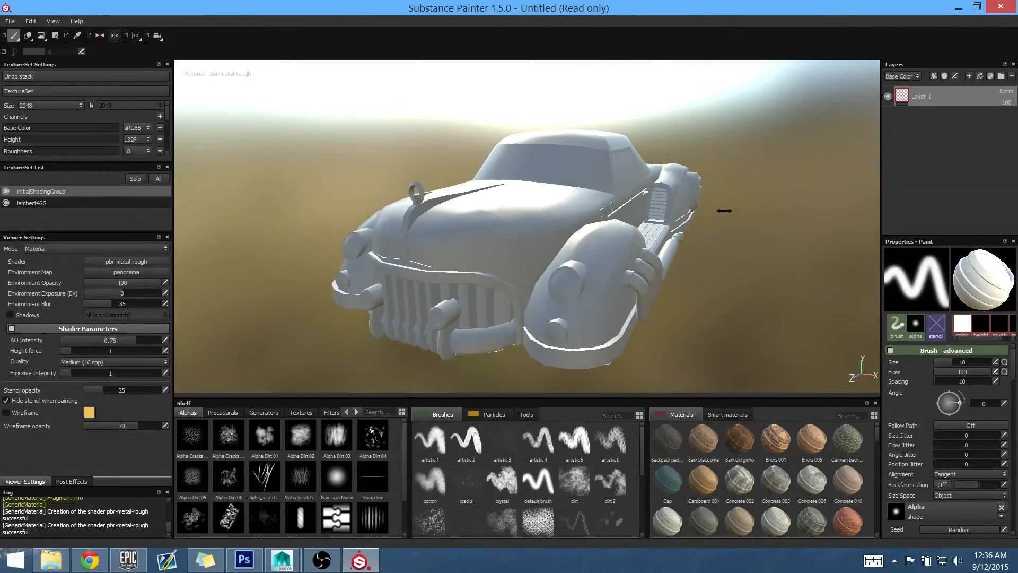
right_click_drag(723, 211, 788, 220, "shift")
left_click_drag(788, 220, 729, 244, "alt")
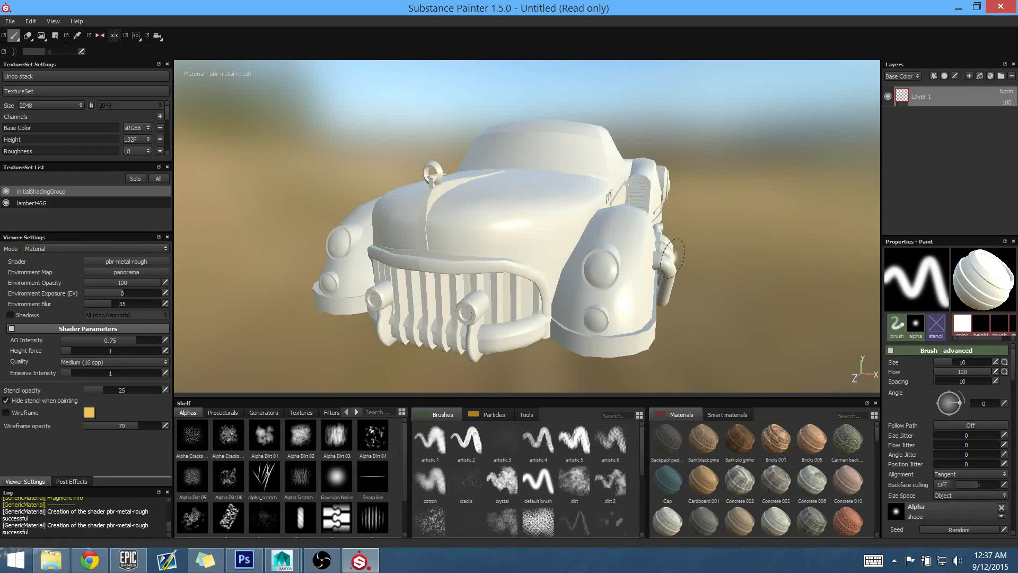
mouse_move(679, 311)
left_mouse_down("alt")
mouse_move(677, 328)
mouse_move(640, 321)
left_mouse_up("alt")
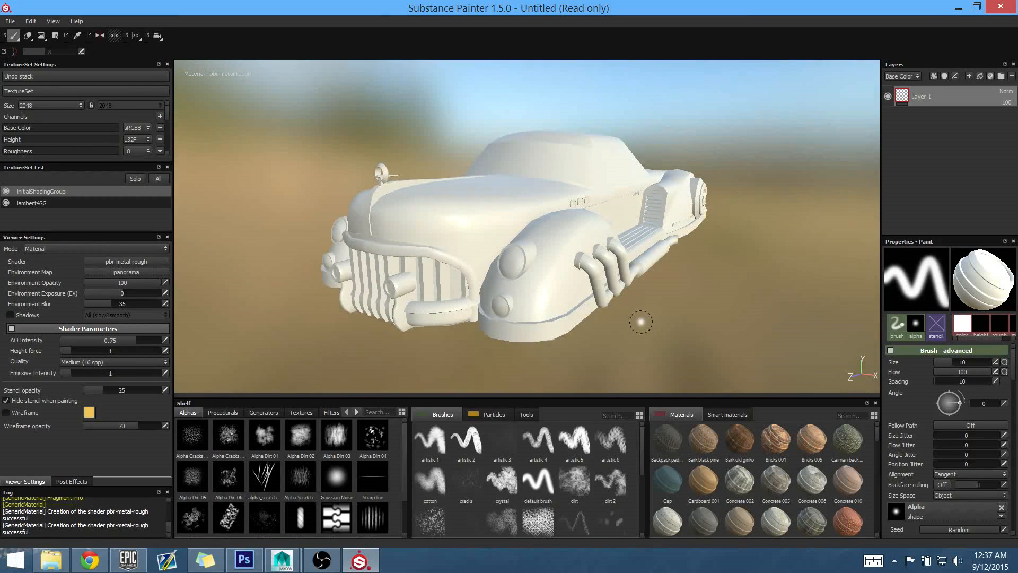
mouse_move(641, 247)
left_mouse_down("alt")
mouse_move(645, 288)
mouse_move(709, 275)
mouse_move(671, 294)
left_mouse_up("alt")
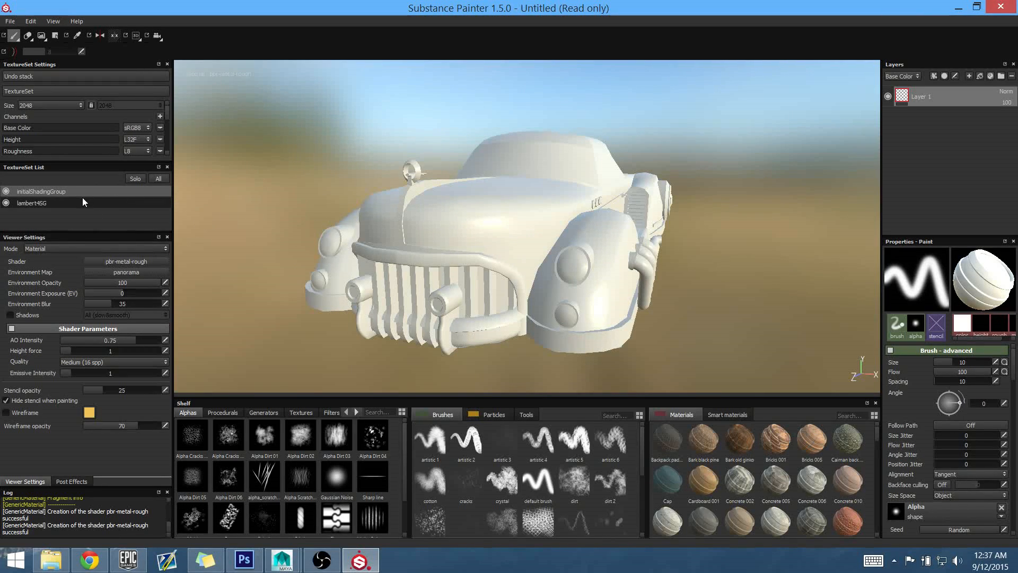
mouse_move(525, 220)
left_mouse_down("alt")
mouse_move(513, 220)
mouse_move(508, 245)
mouse_move(497, 239)
mouse_move(528, 213)
mouse_move(530, 173)
mouse_move(553, 267)
mouse_move(566, 274)
mouse_move(552, 265)
mouse_move(571, 267)
left_mouse_up("alt")
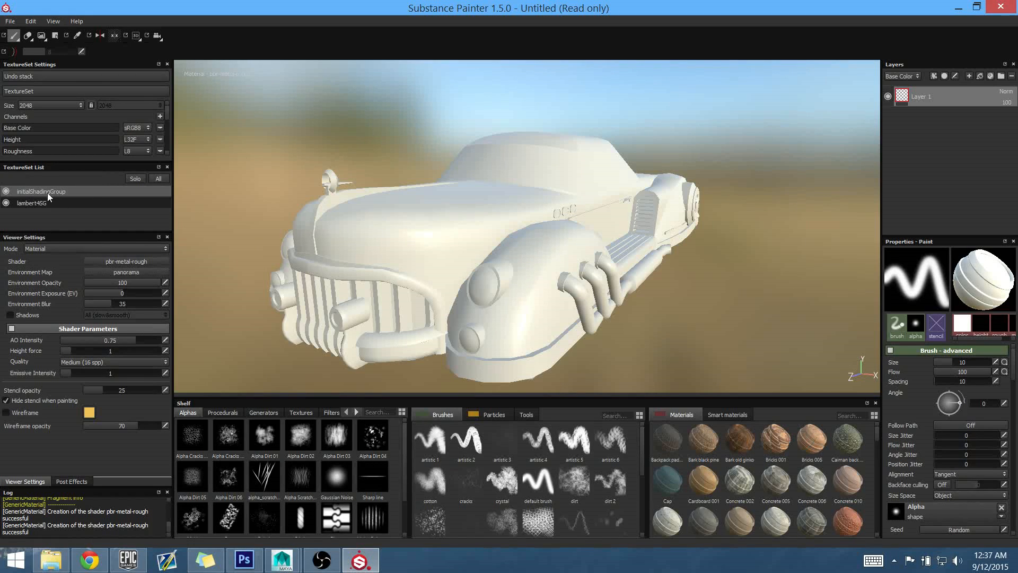
Toggle the visibility of the lambert4SG texture set to check which parts of the car it covers
left_click(6, 202)
left_click(6, 202)
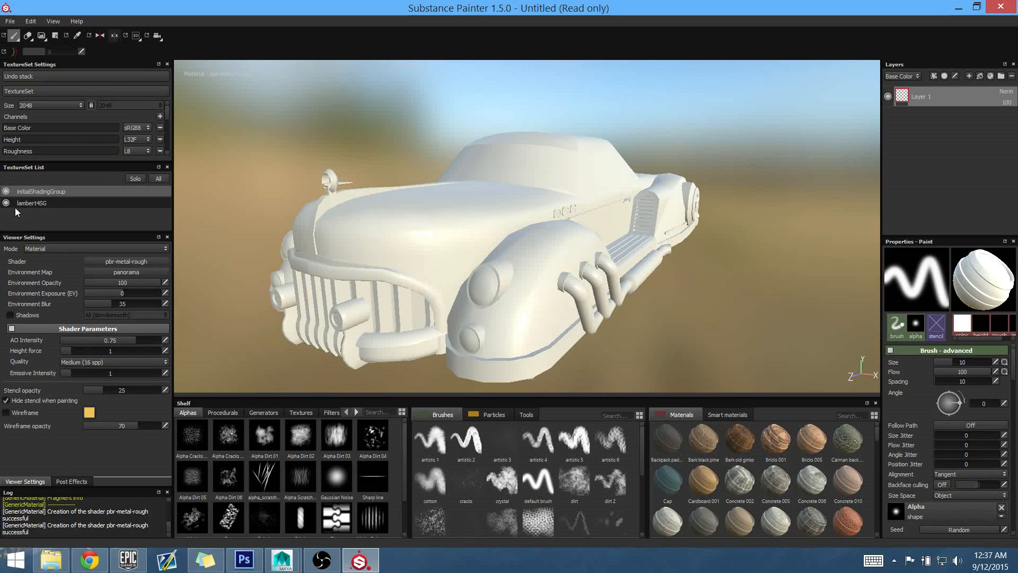
left_click(28, 203)
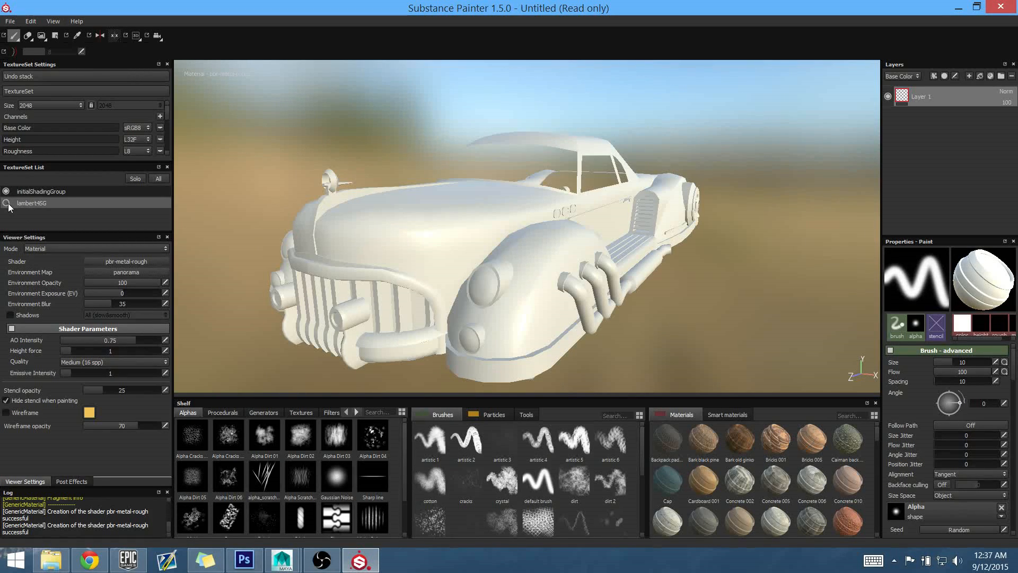
mouse_move(297, 267)
left_mouse_down("alt")
mouse_move(412, 263)
mouse_move(452, 249)
mouse_move(403, 255)
left_mouse_up("alt")
Try painting brush strokes across the hood and roof with the initialShadingGroup texture set active, and undo them
left_click(118, 190)
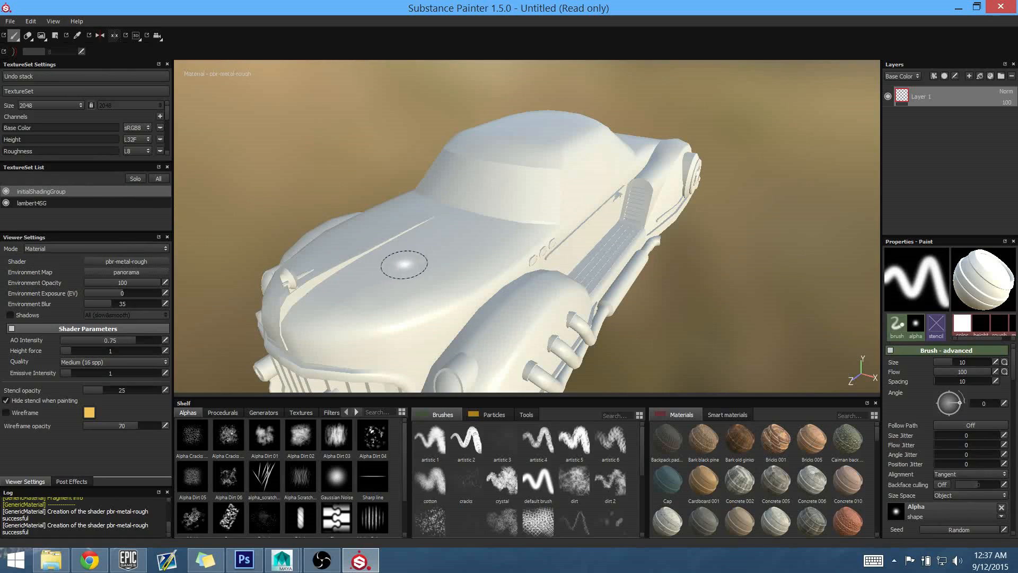
left_click(467, 226)
mouse_move(468, 227)
right_mouse_down("shift")
mouse_move(477, 177)
mouse_move(431, 174)
right_mouse_up("shift")
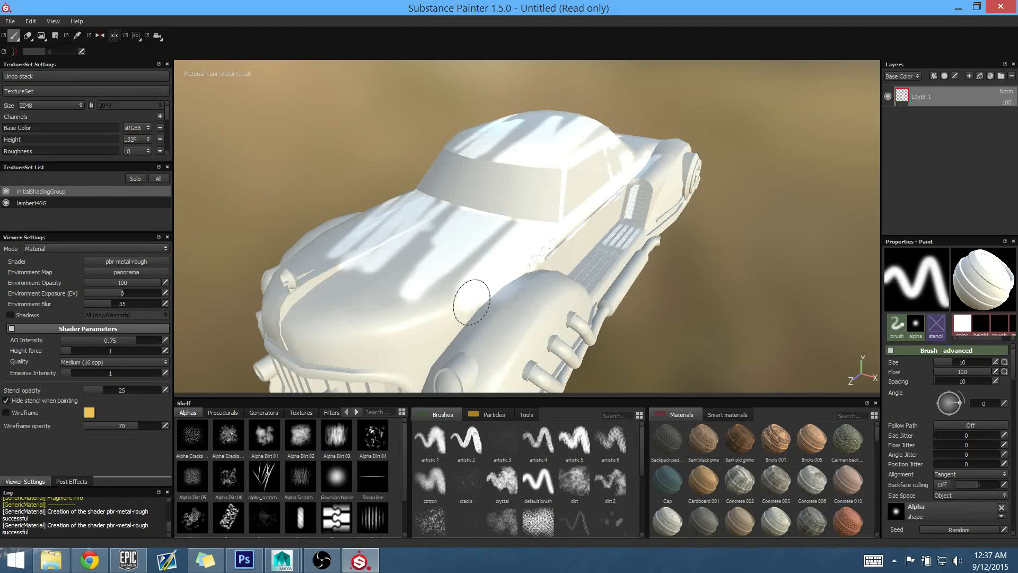
left_click_drag(471, 301, 588, 279, "alt")
left_click_drag(397, 245, 557, 289, "alt")
Try painting brush strokes across the windshield with the lambert4SG texture set active, and undo them
left_click(133, 203)
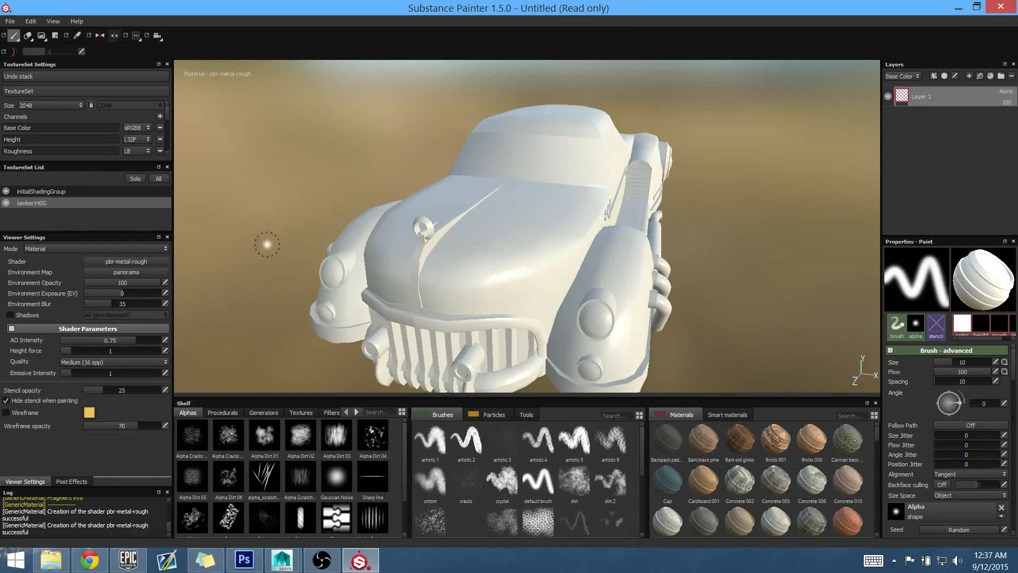
mouse_move(550, 191)
left_mouse_down()
mouse_move(451, 170)
mouse_move(480, 137)
left_mouse_up()
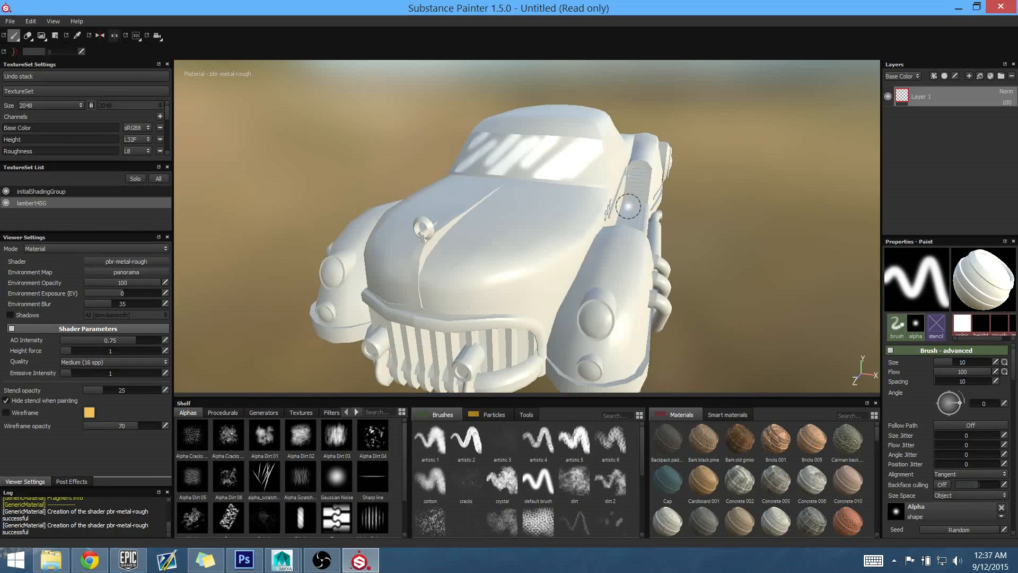
key("ctrl+z")
Make initialShadingGroup the active texture set again
left_click(122, 193)
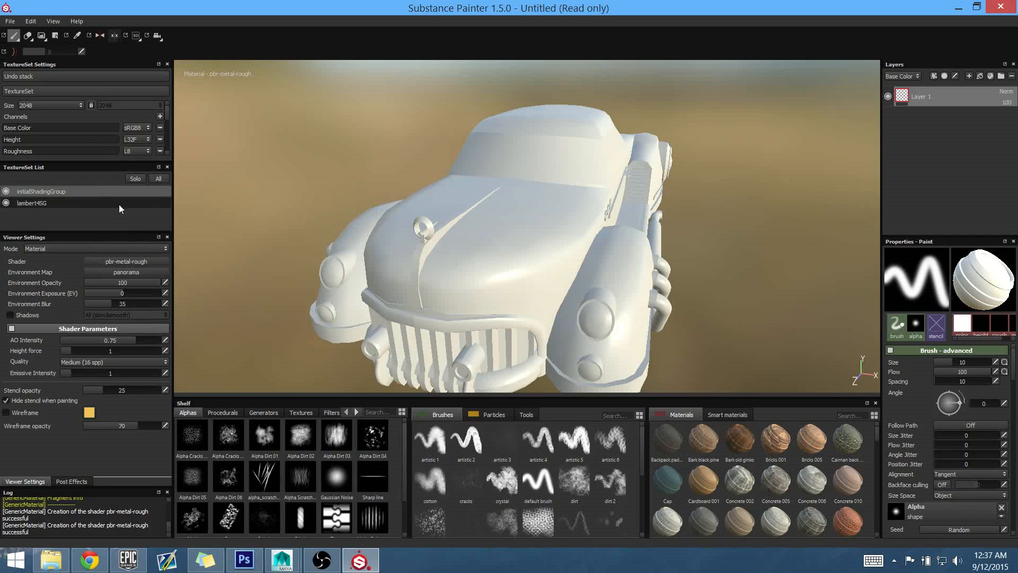
middle_click_drag(573, 261, 537, 240, "alt")
mouse_move(537, 240)
left_mouse_down("alt")
mouse_move(534, 220)
mouse_move(590, 263)
mouse_move(578, 297)
left_mouse_up("alt")
middle_click_drag(590, 289, 614, 274, "alt")
left_click_drag(615, 274, 606, 272, "alt")
middle_click_drag(592, 252, 580, 250, "alt")
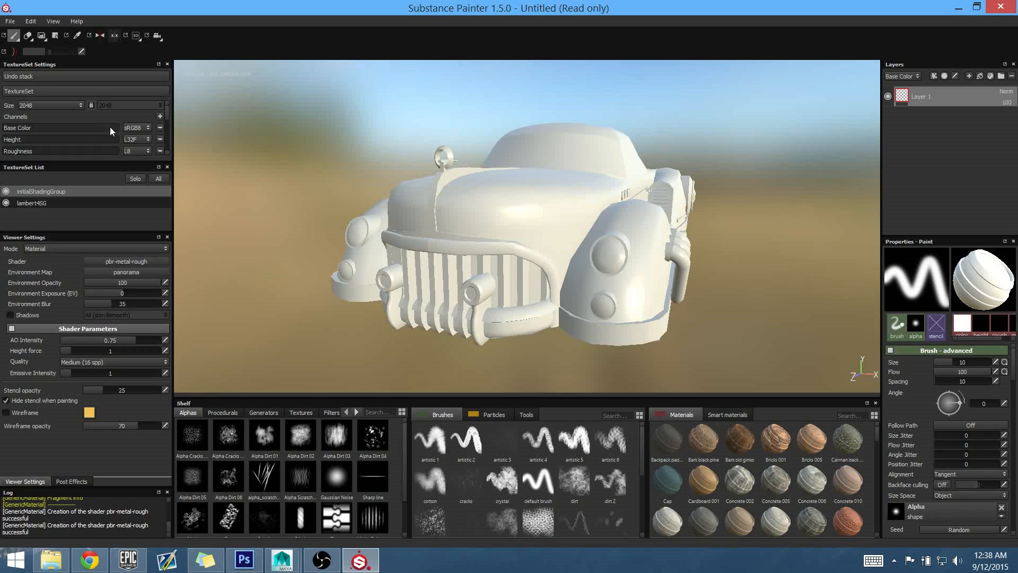
Review which extra channels can be added to the texture set, and enlarge the channel list to show the Metallic channel
left_click(160, 116)
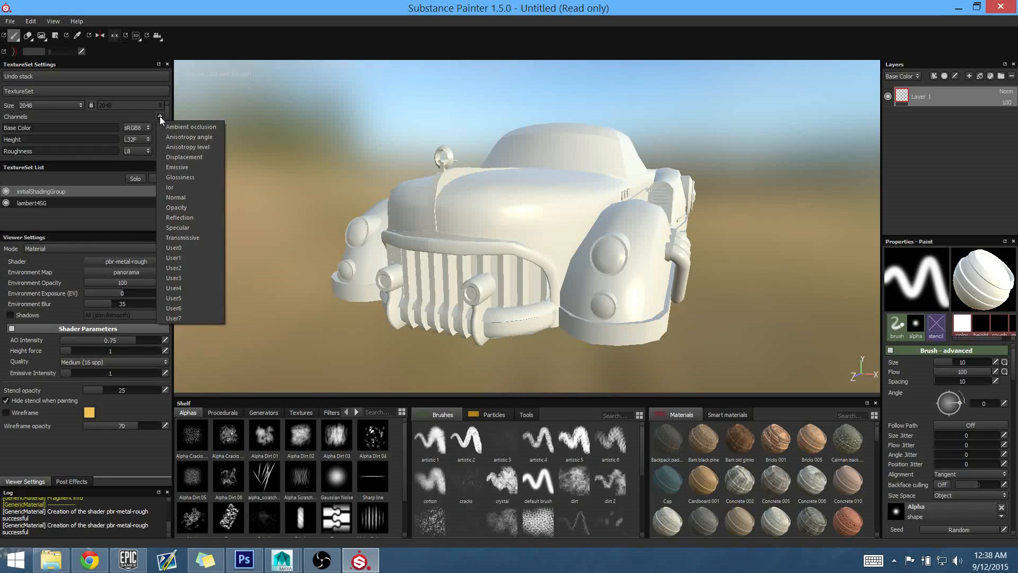
left_click(132, 117)
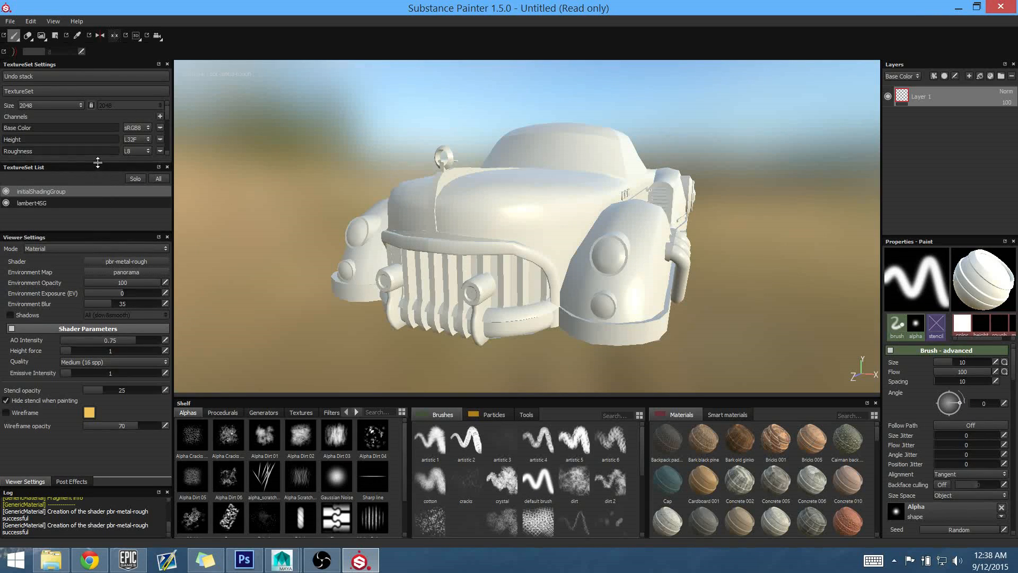
left_click_drag(100, 162, 99, 179)
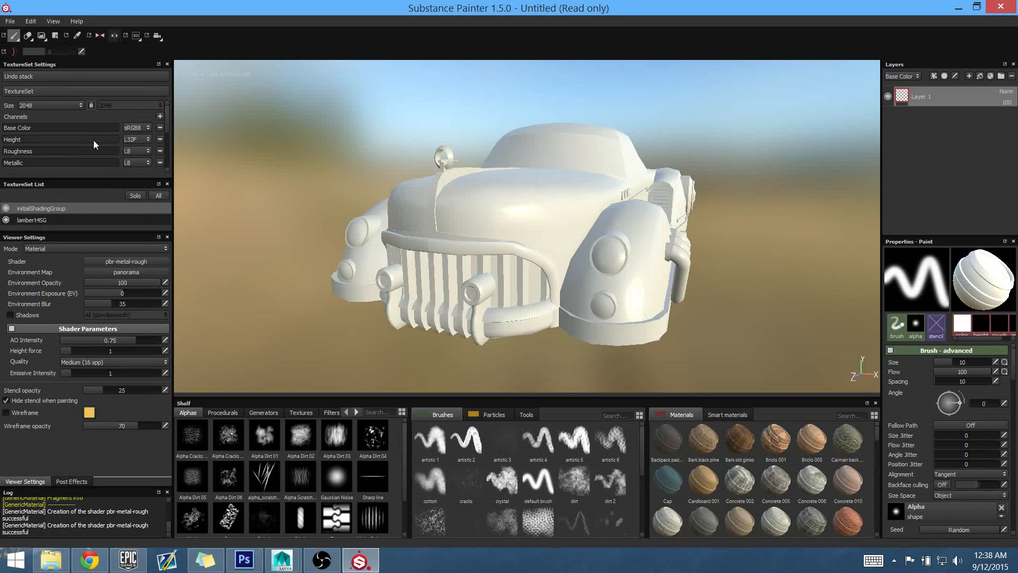
Review the list of addable texture set channels and the channels in the brush's Material properties
left_click(159, 116)
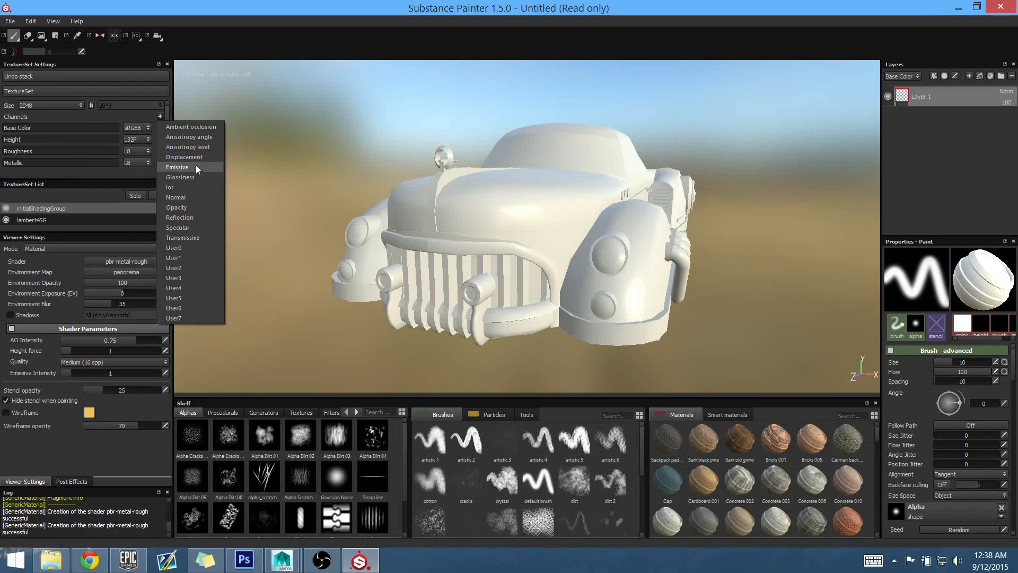
left_click(120, 121)
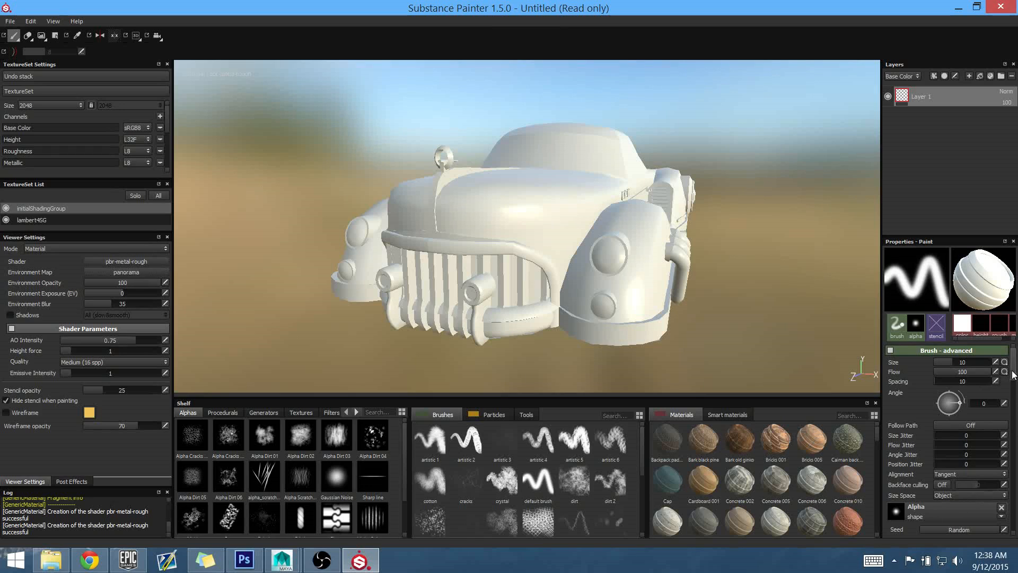
scroll(1002, 398, "down", 5)
scroll(1008, 413, "up", 1)
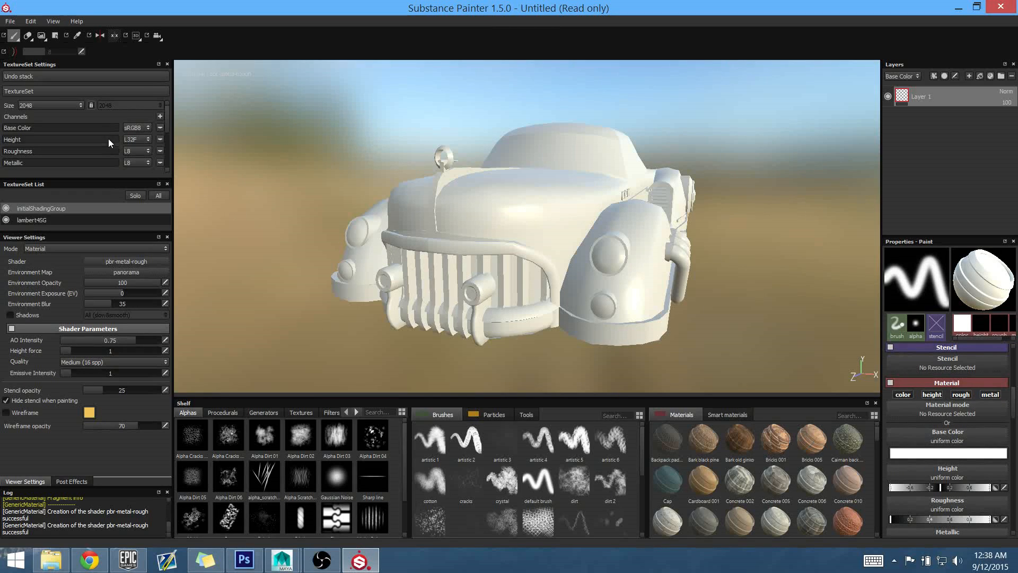
Try swapping the texture set's Height channel for a Normal channel, and restore Height
left_click(160, 139)
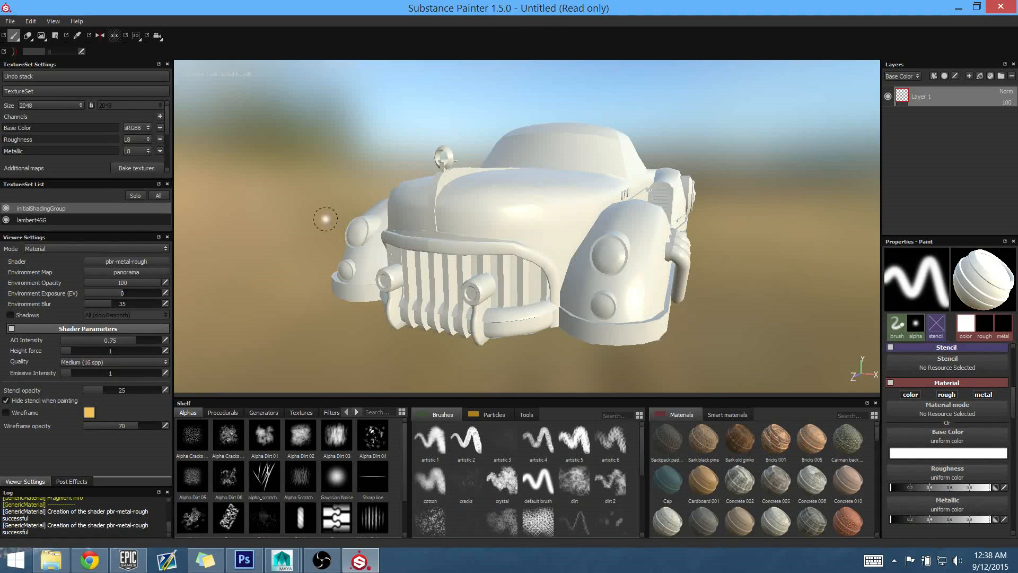
left_click(160, 116)
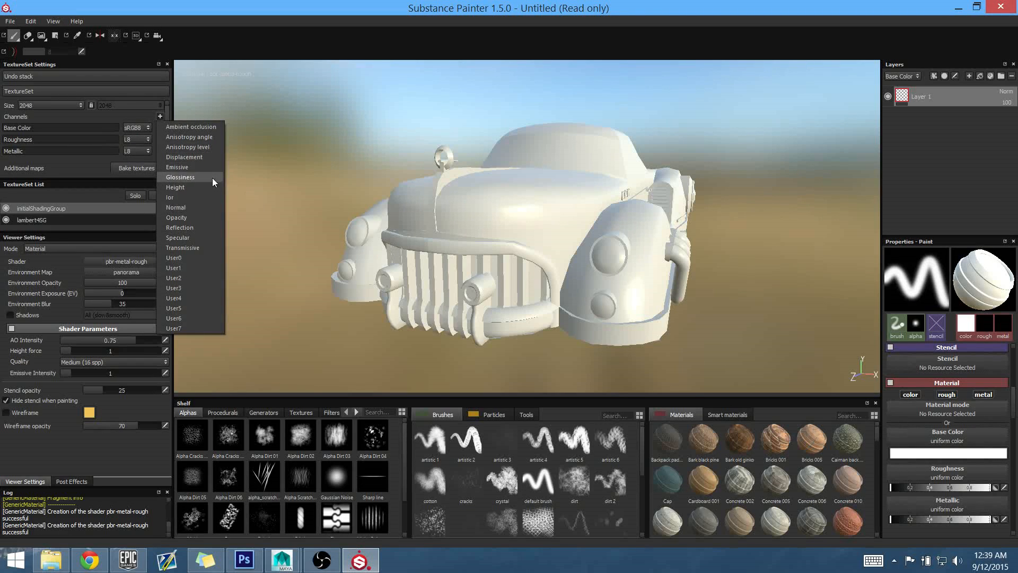
left_click(188, 208)
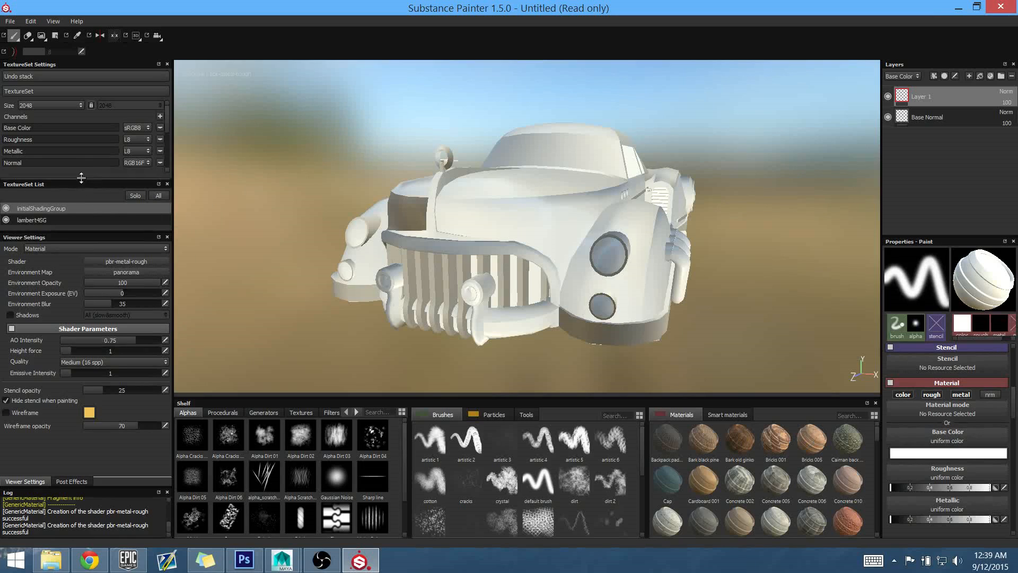
left_click_drag(302, 249, 456, 254, "alt")
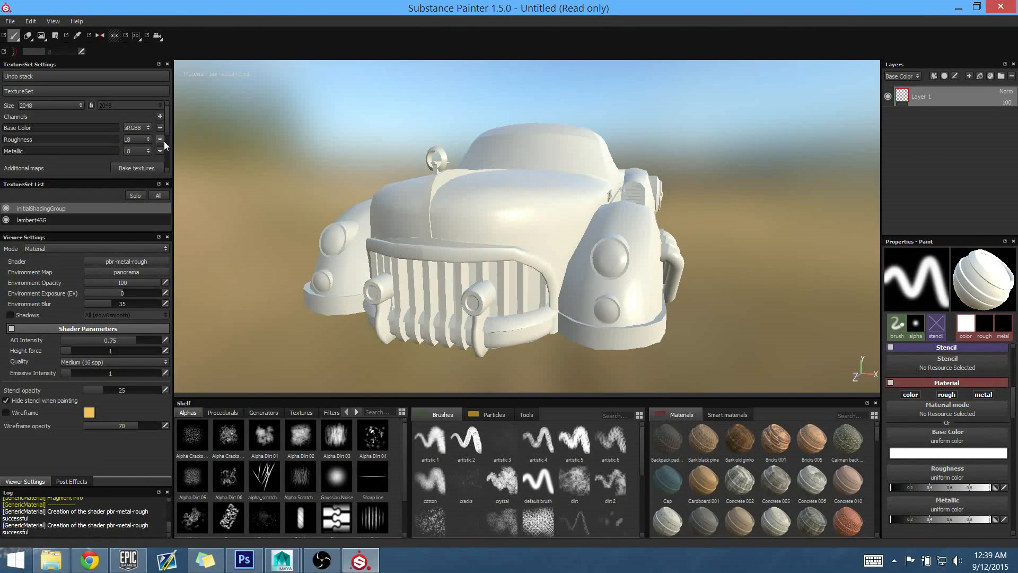
left_click(159, 116)
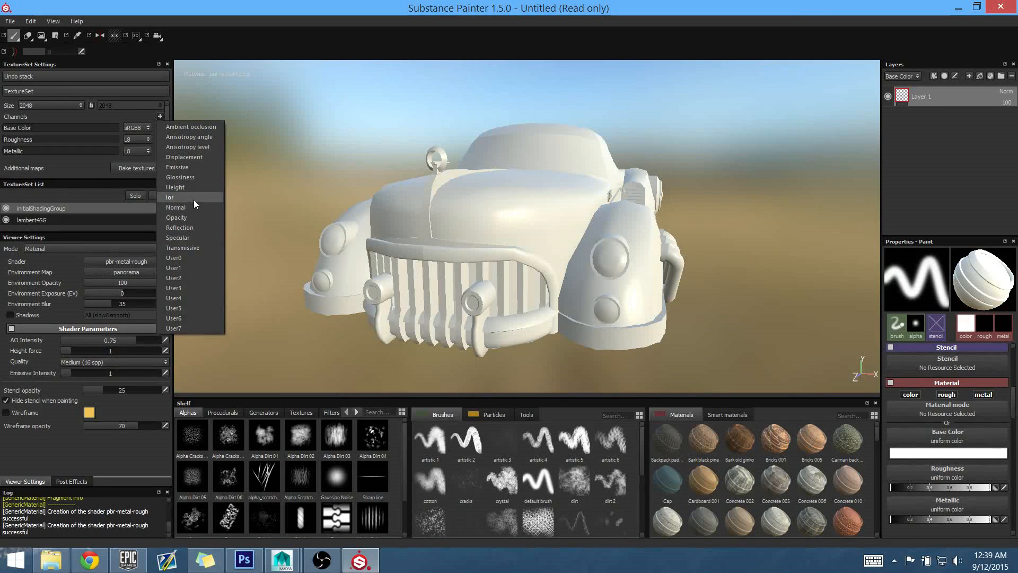
left_click(174, 187)
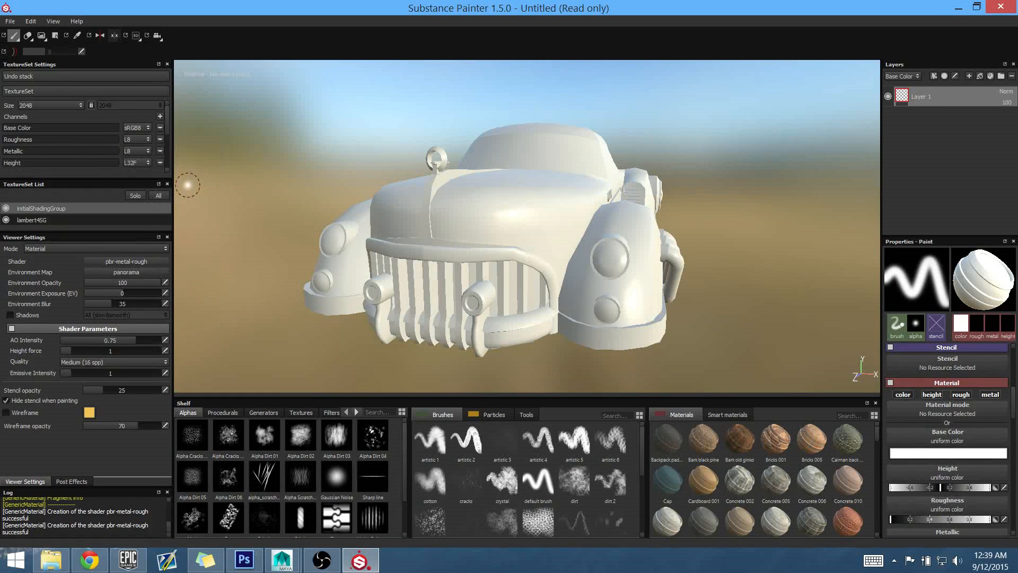
Try switching off the brush material's color, height, metal and rough channels, and re-enable all four
left_click(903, 395)
left_click(931, 395)
left_click(989, 395)
left_click(961, 395)
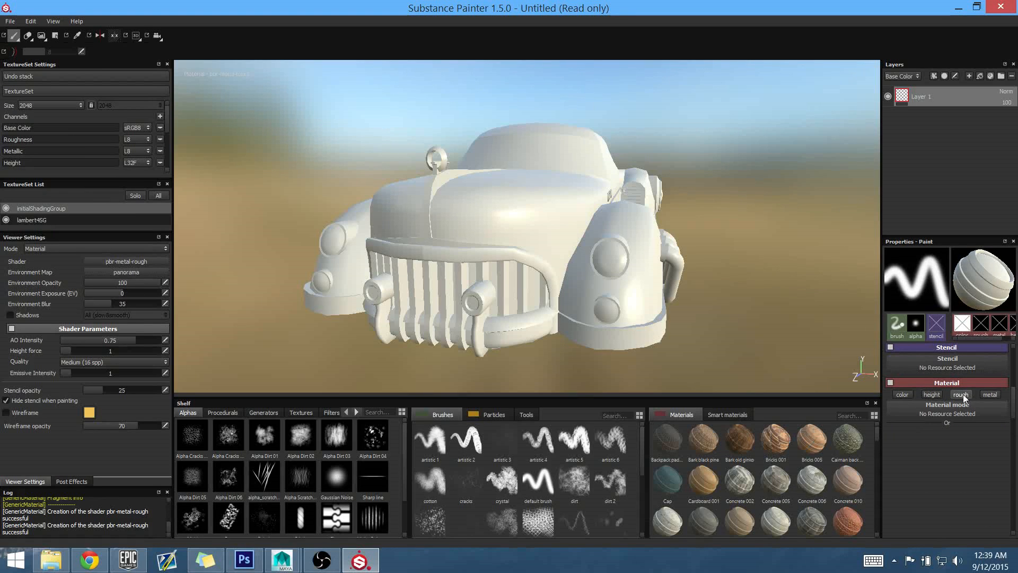
left_click(962, 393)
left_click(987, 395)
left_click(932, 395)
left_click(908, 393)
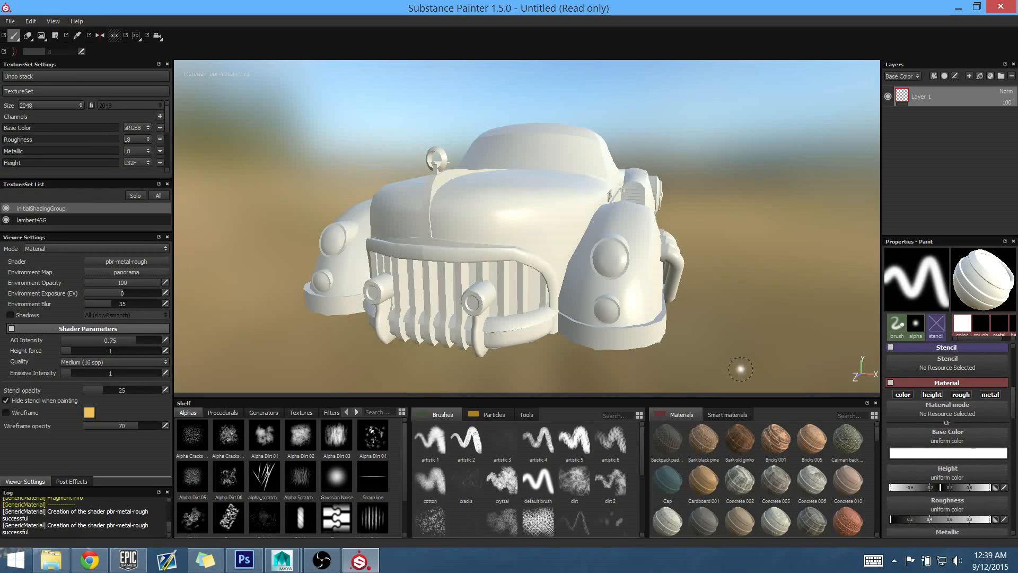
Delete Layer 1 and add a fill layer in its place
mouse_move(740, 369)
left_mouse_down("alt")
mouse_move(550, 277)
mouse_move(559, 271)
left_mouse_up("alt")
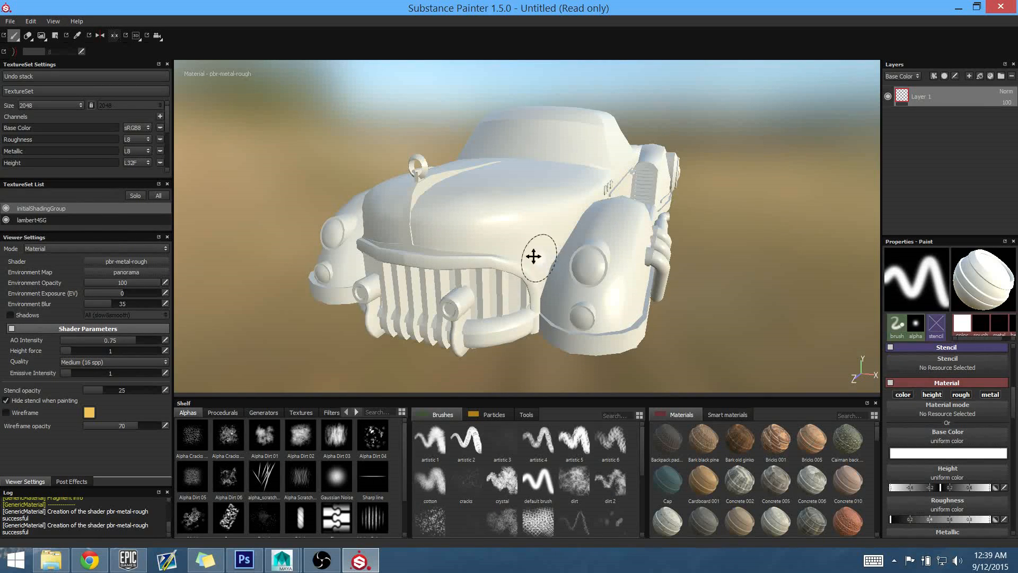
mouse_move(534, 255)
left_mouse_down("alt")
mouse_move(507, 254)
mouse_move(546, 243)
mouse_move(550, 273)
mouse_move(648, 271)
left_mouse_up("alt")
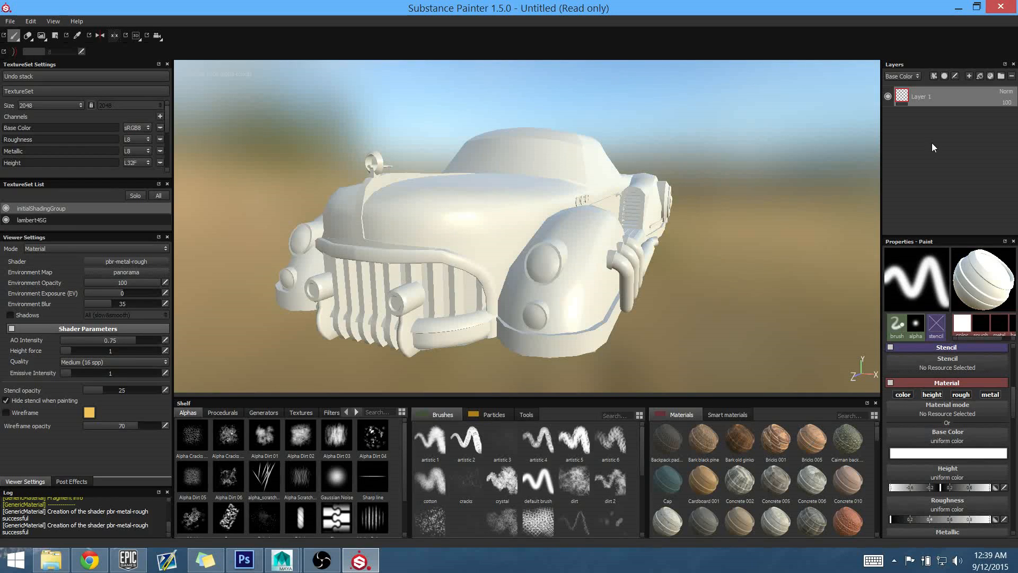
key("Delete")
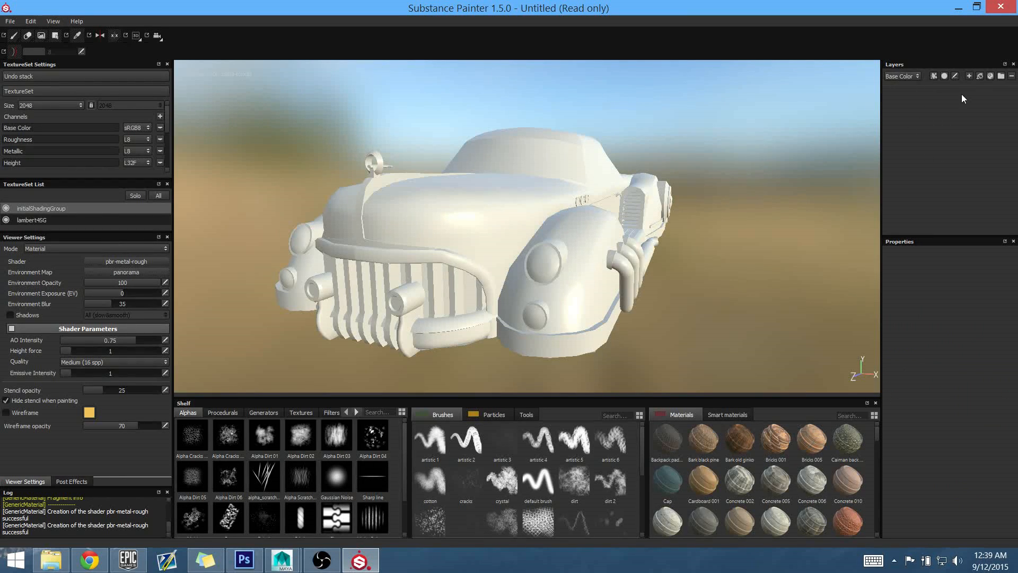
left_click(979, 76)
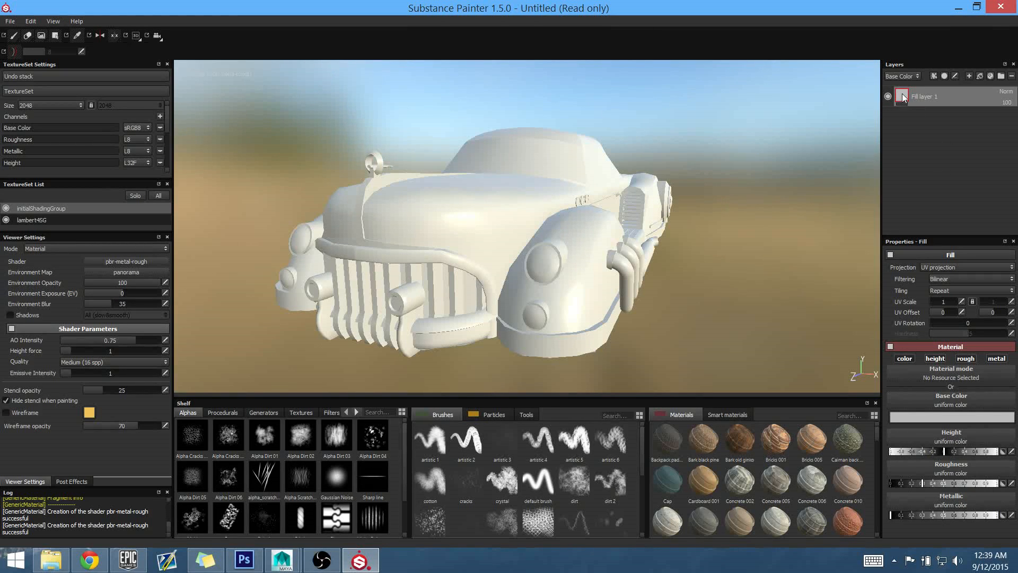
Try a dark red base color on the fill layer, and change it to a neutral grey of 0.264 RGB
left_click(936, 418)
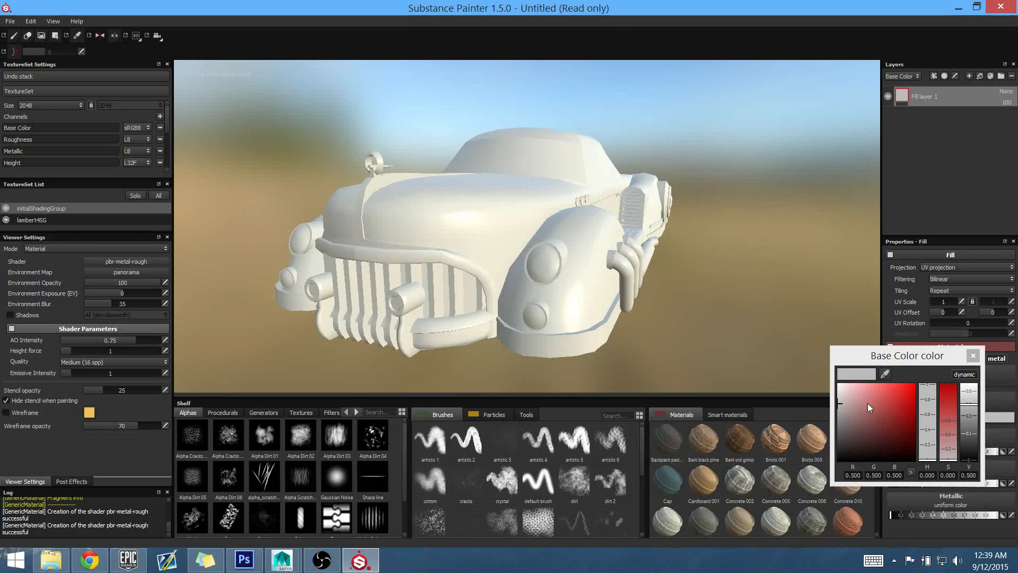
left_click(892, 403)
left_click_drag(892, 403, 873, 424)
left_click_drag(736, 278, 536, 255, "alt")
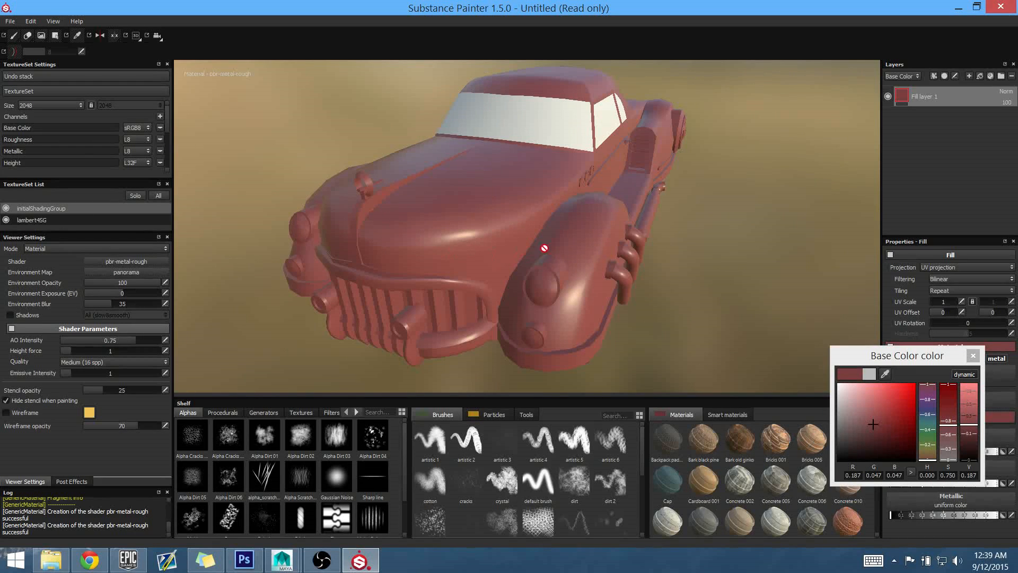
left_click_drag(874, 429, 807, 418)
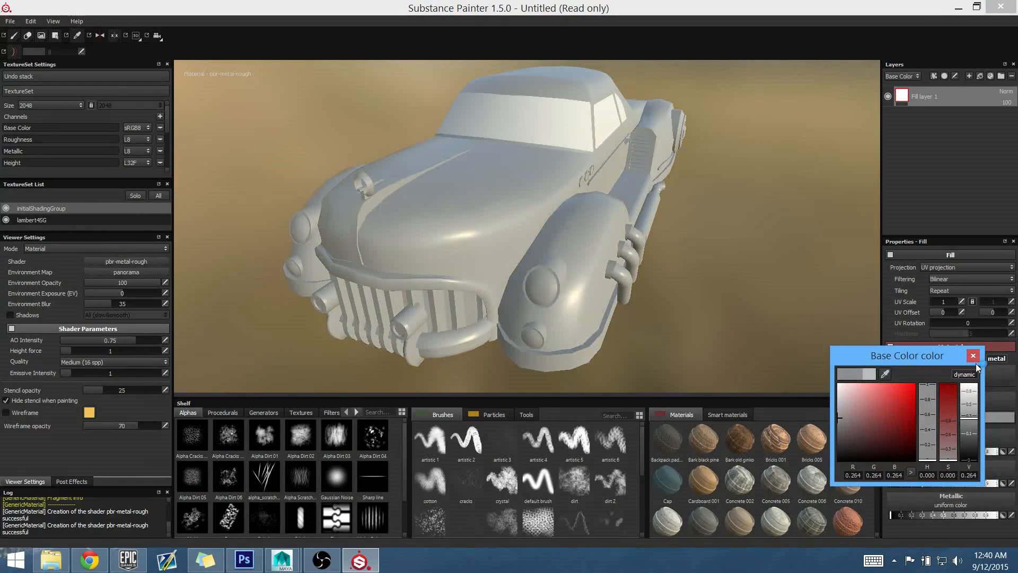
left_click(973, 355)
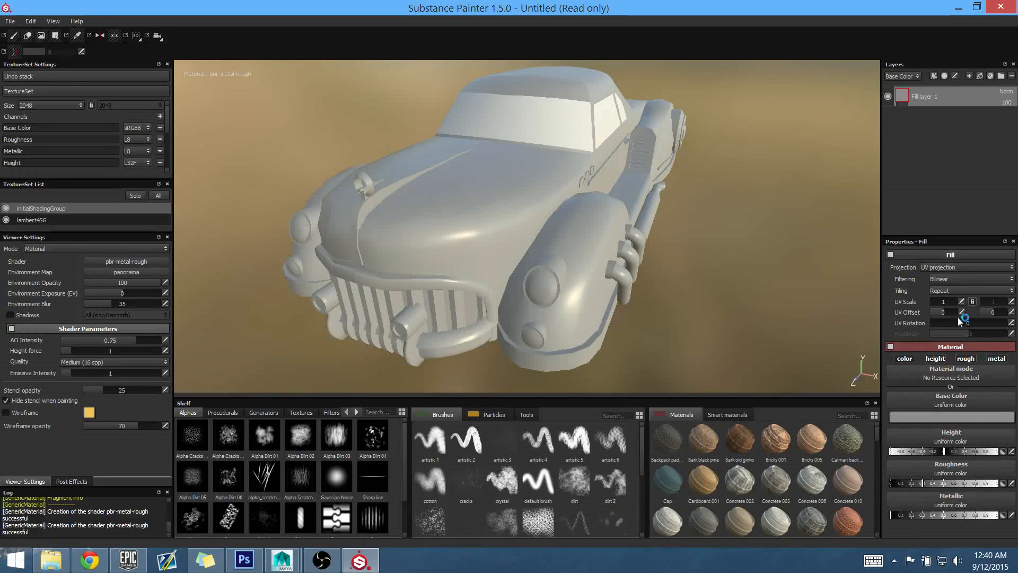
Rename the fill layer as "Car Paint Fill"
double_click(922, 96)
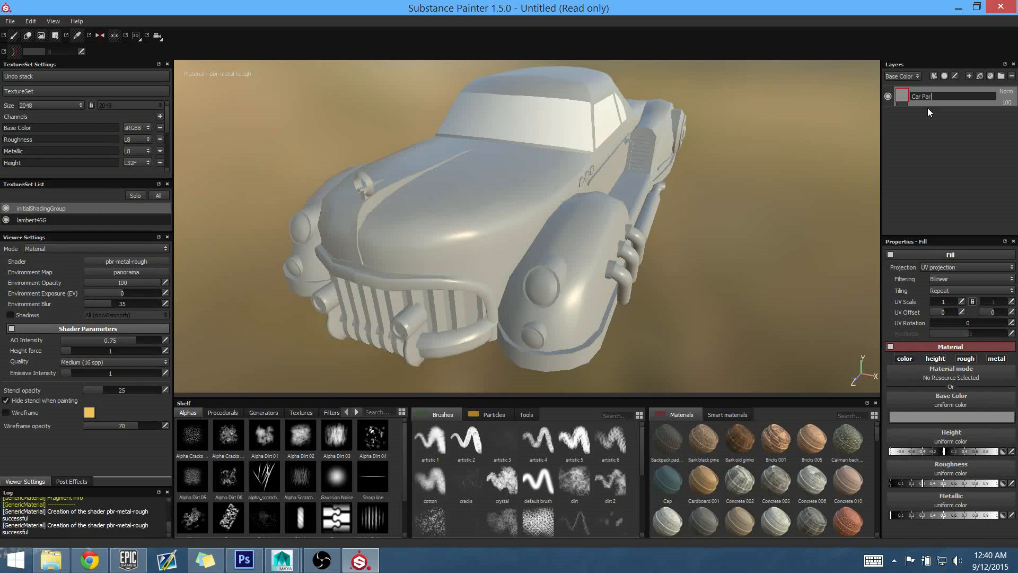
type("Car Parint Fill")
key("Return")
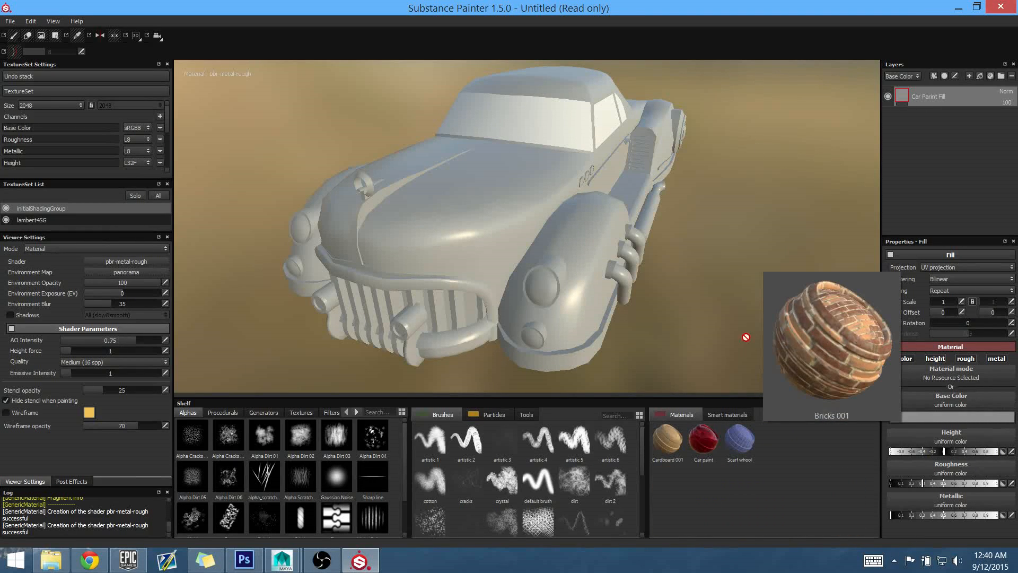
Search the materials for "car" and apply the Car paint material to the renamed fill layer
type("car")
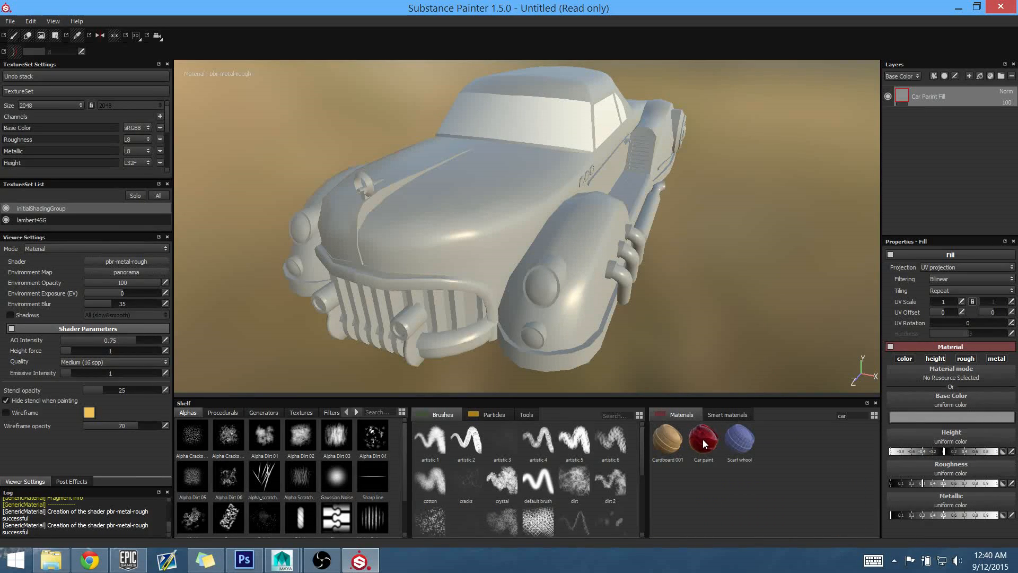
left_click(702, 441)
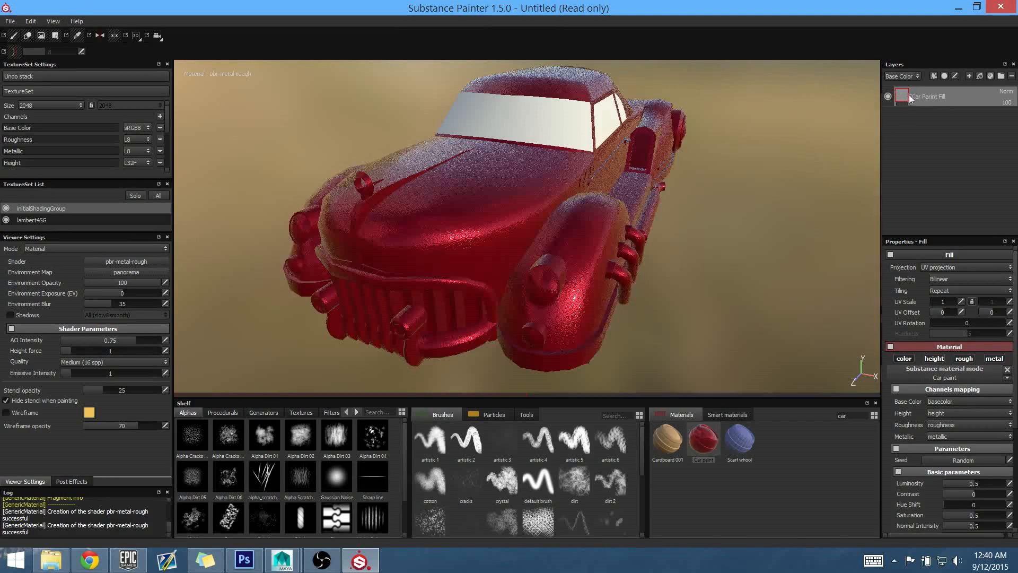
left_click_drag(590, 210, 589, 243, "alt")
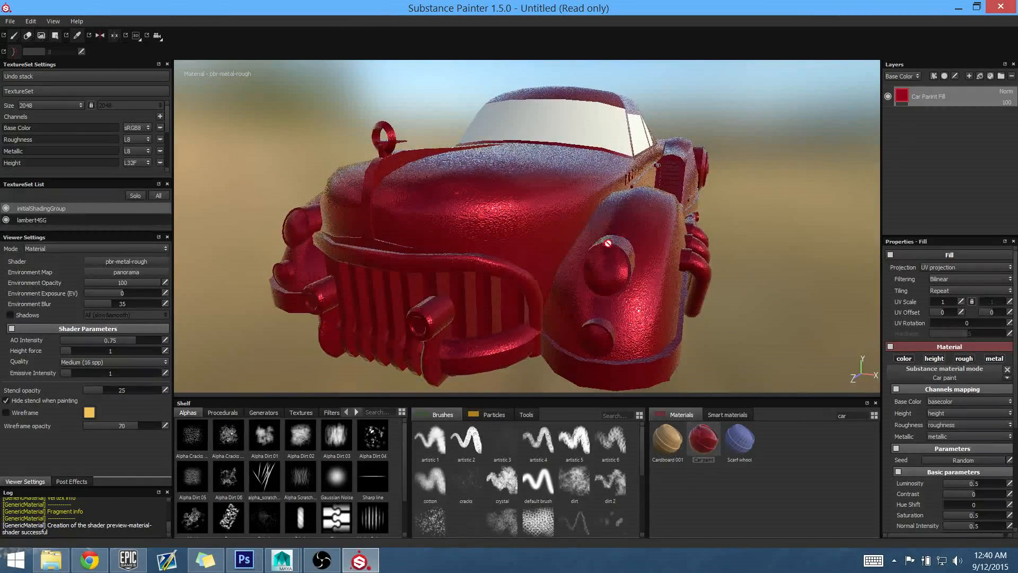
scroll(689, 306, "up", 5)
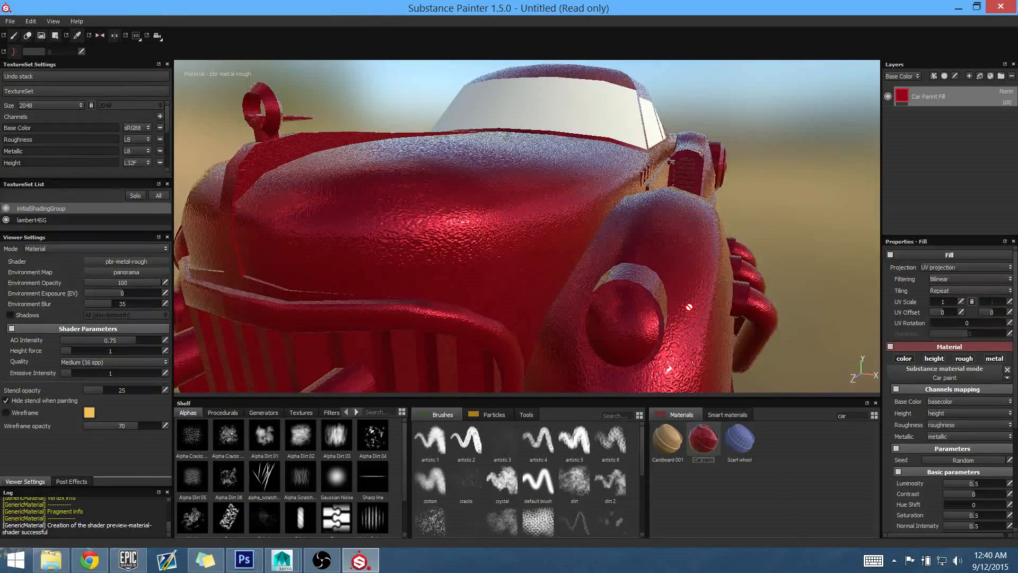
mouse_move(689, 307)
left_mouse_down("alt")
mouse_move(679, 227)
mouse_move(529, 243)
mouse_move(671, 217)
mouse_move(593, 213)
mouse_move(578, 245)
mouse_move(559, 249)
left_mouse_up("alt")
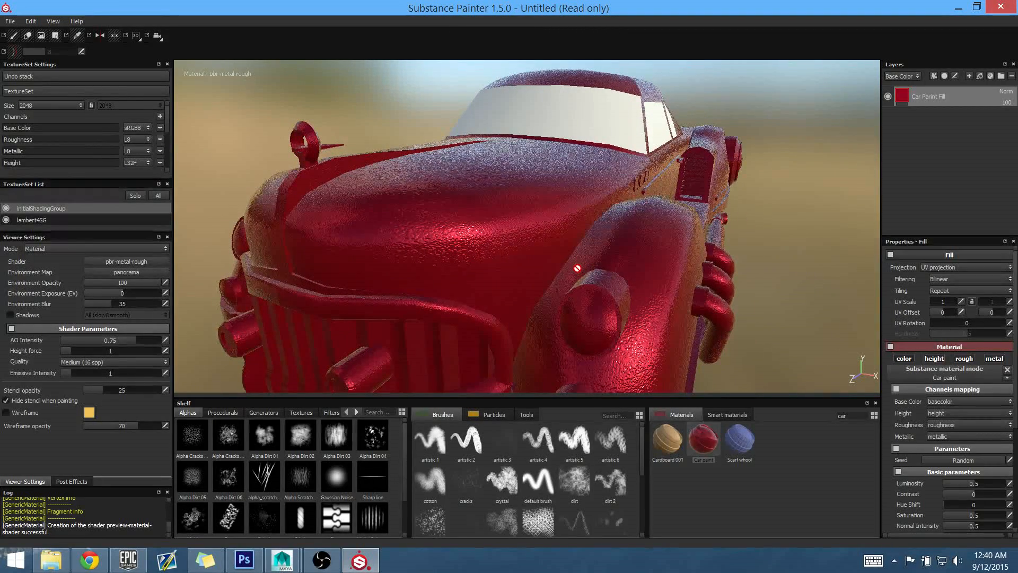
left_click_drag(669, 261, 589, 278, "alt")
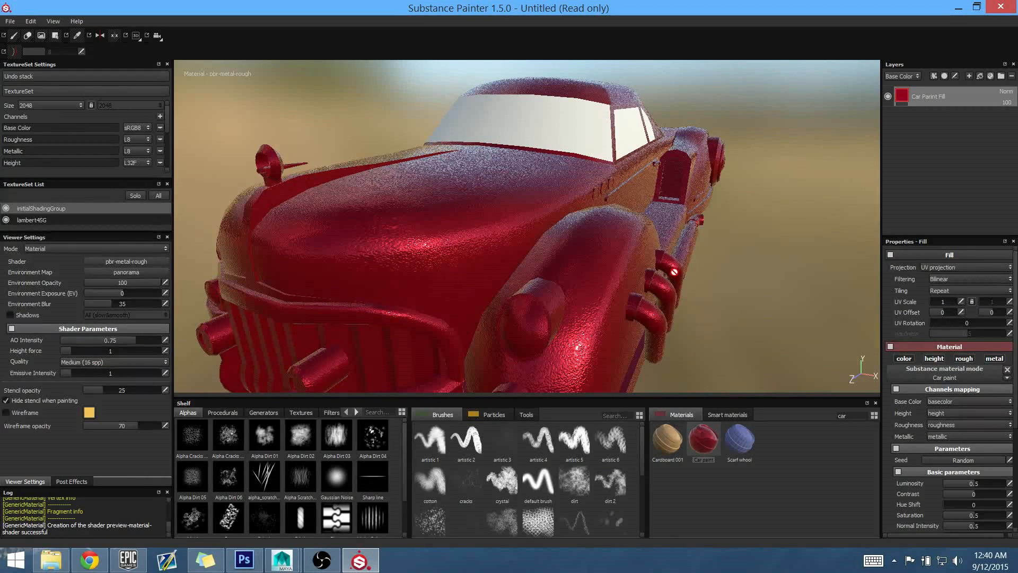
Inspect the car's Base Color, Height, Roughness and Metallic channels one by one in solo view, and return to the full material view
key("m")
key("c")
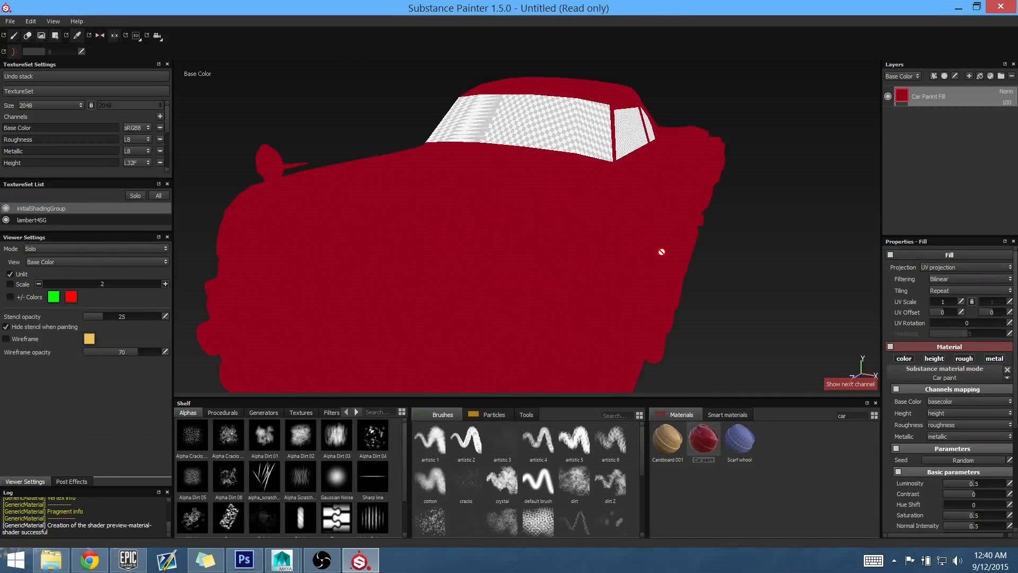
left_click_drag(665, 301, 604, 204, "alt")
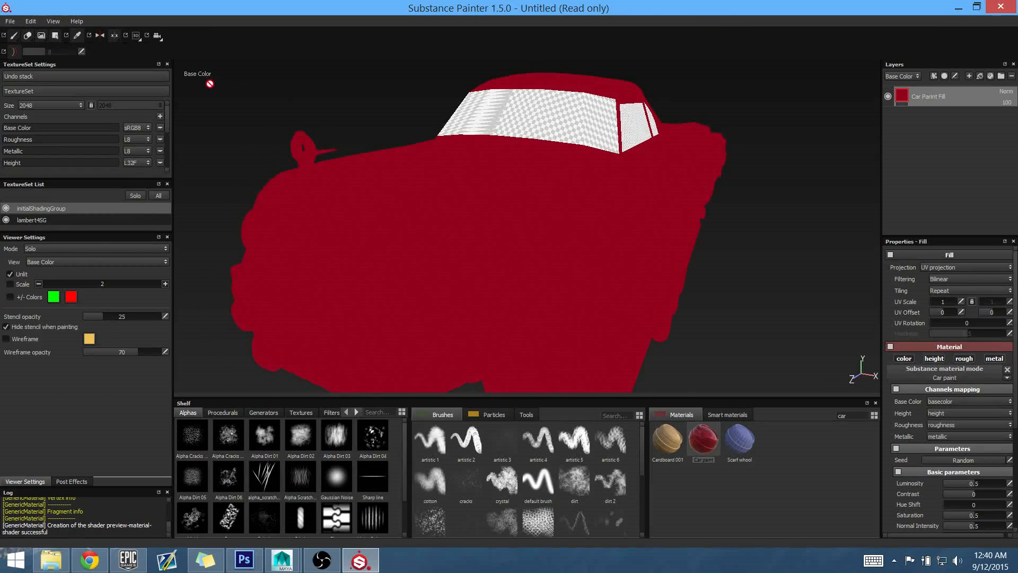
left_click_drag(499, 175, 518, 179, "alt")
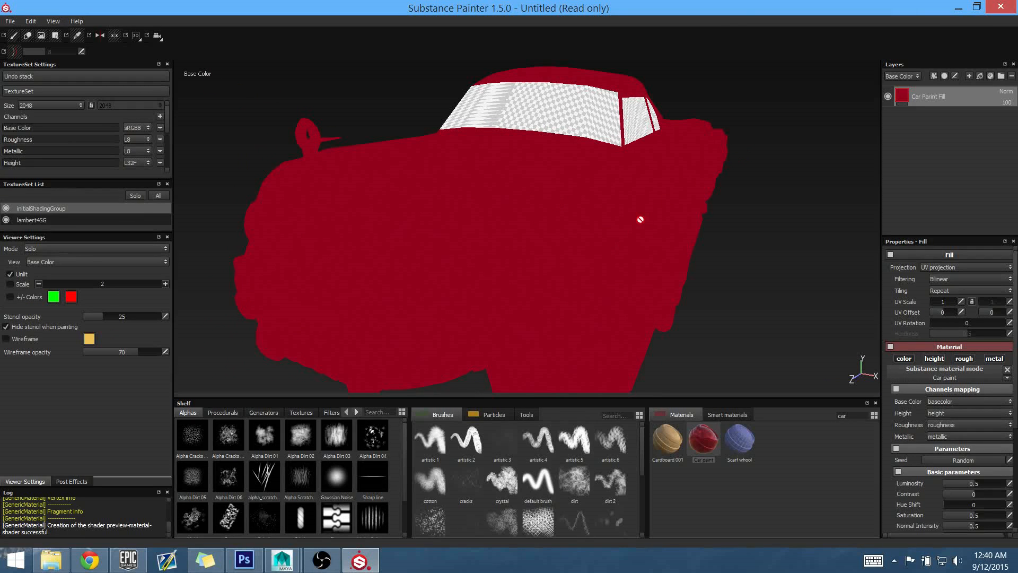
key("c")
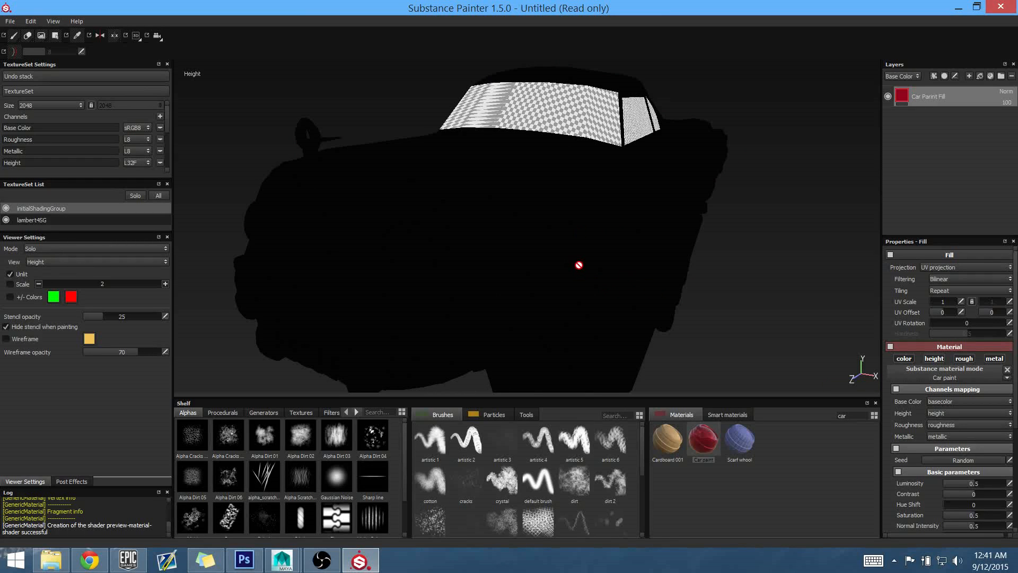
left_click_drag(580, 264, 509, 242, "alt")
right_click_drag(509, 243, 685, 316, "alt")
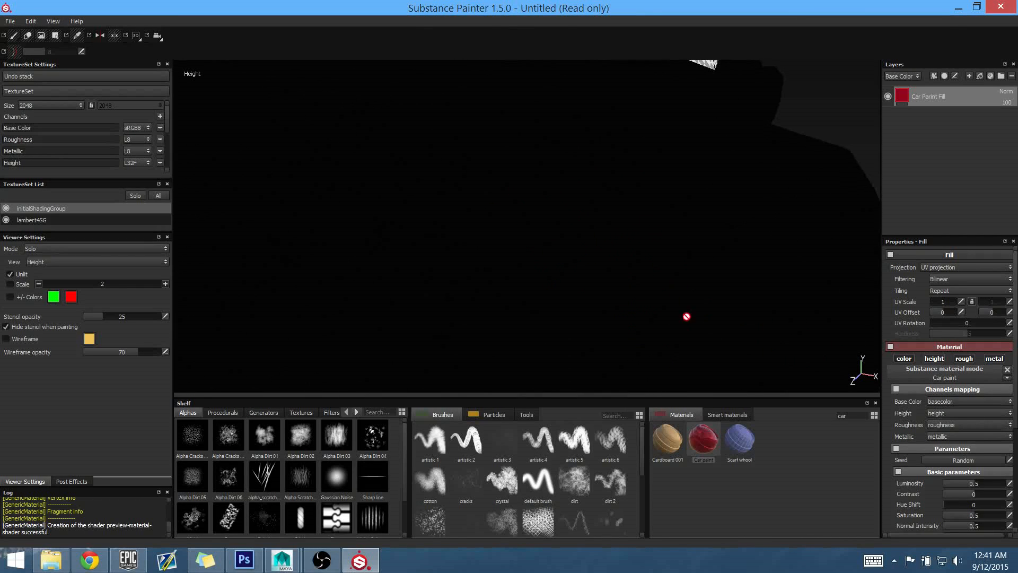
right_click_drag(545, 236, 509, 275, "alt")
left_click_drag(509, 275, 613, 288, "alt")
key("c")
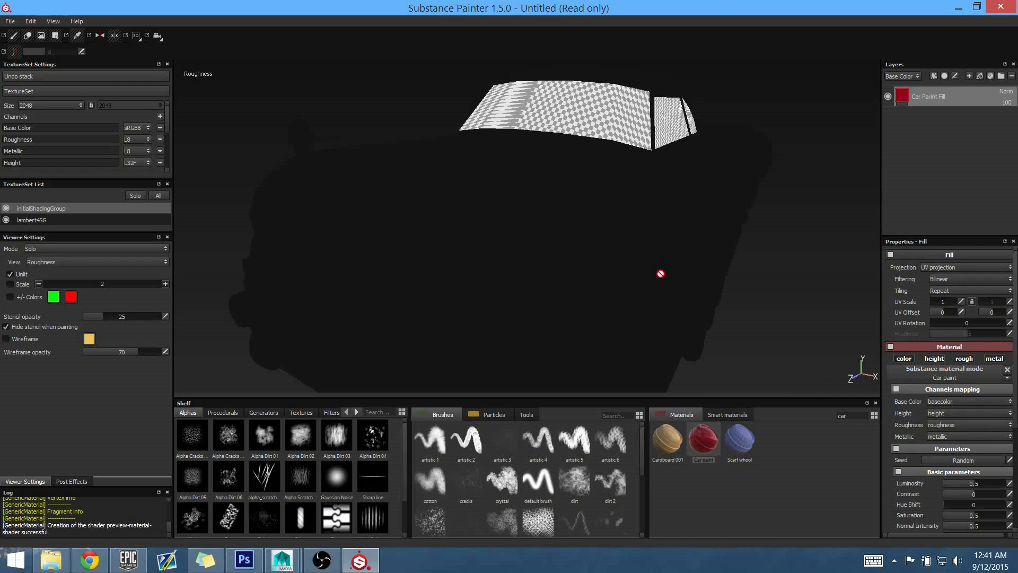
key("c")
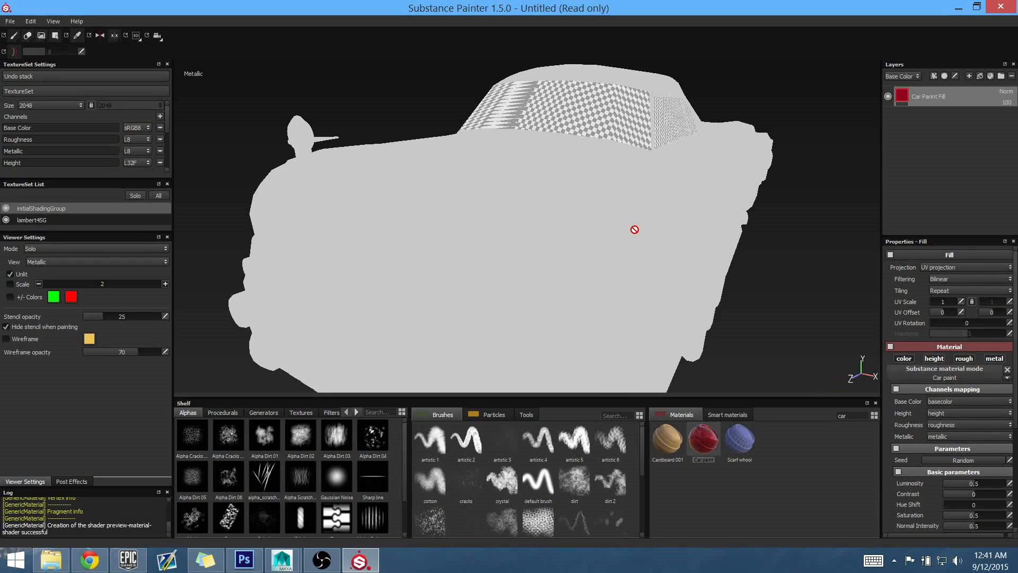
key("m")
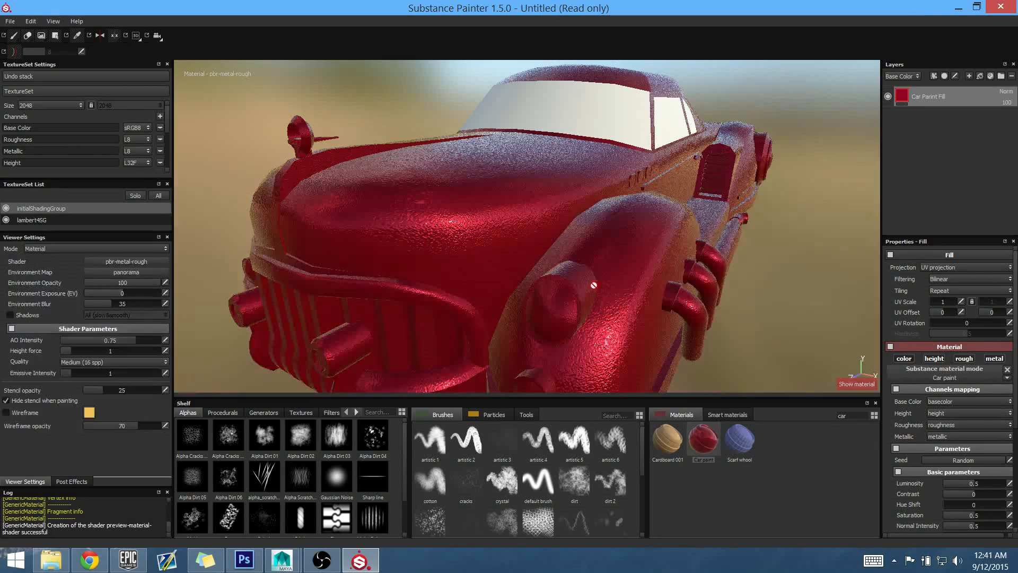
Turn the Car paint material's height channel off to compare the surface without it, and turn the channel back on
left_click_drag(591, 248, 519, 235, "alt")
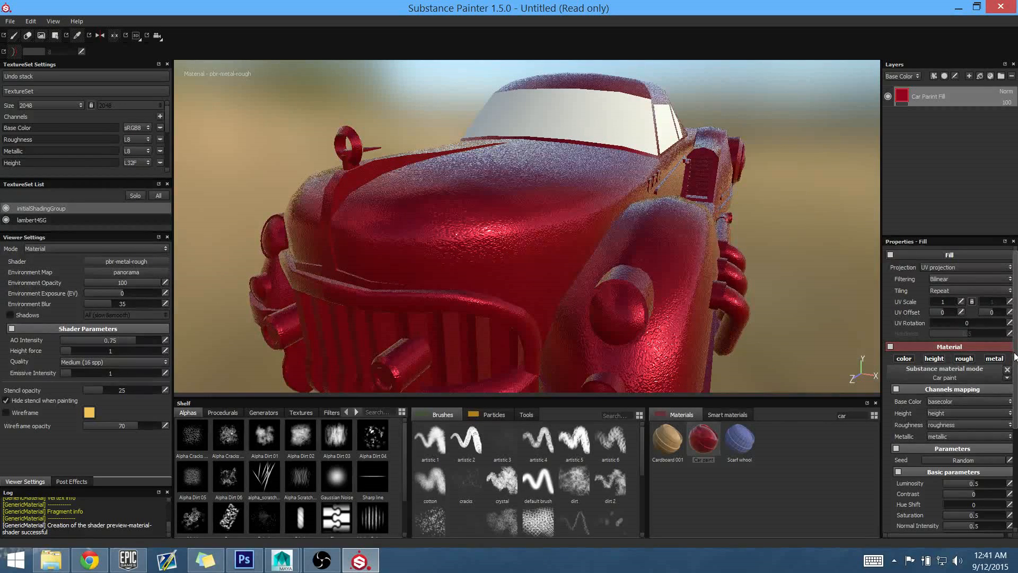
scroll(1015, 364, "down", 1)
scroll(1014, 364, "down", 2)
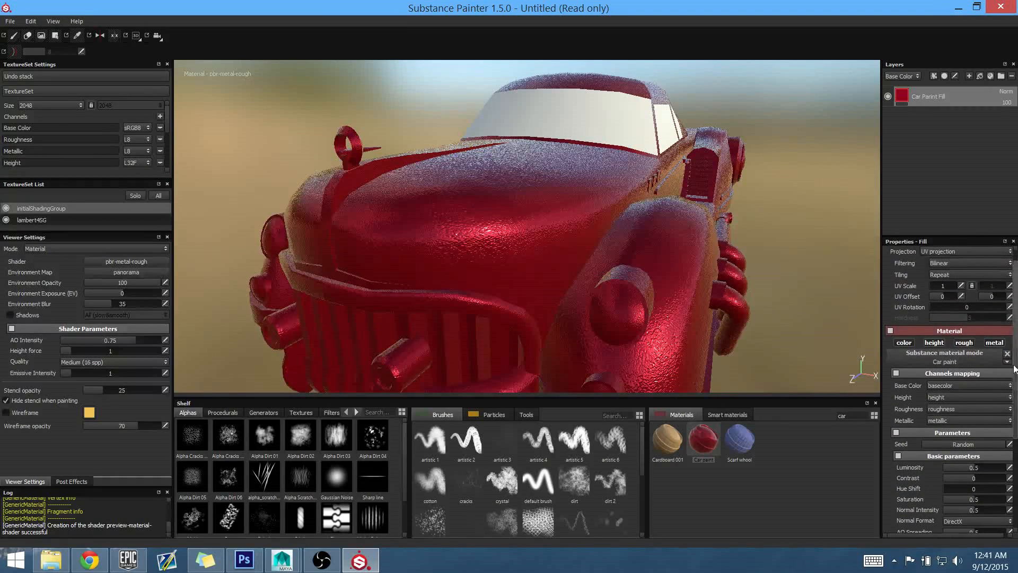
left_click(933, 343)
left_click_drag(615, 265, 642, 295, "alt")
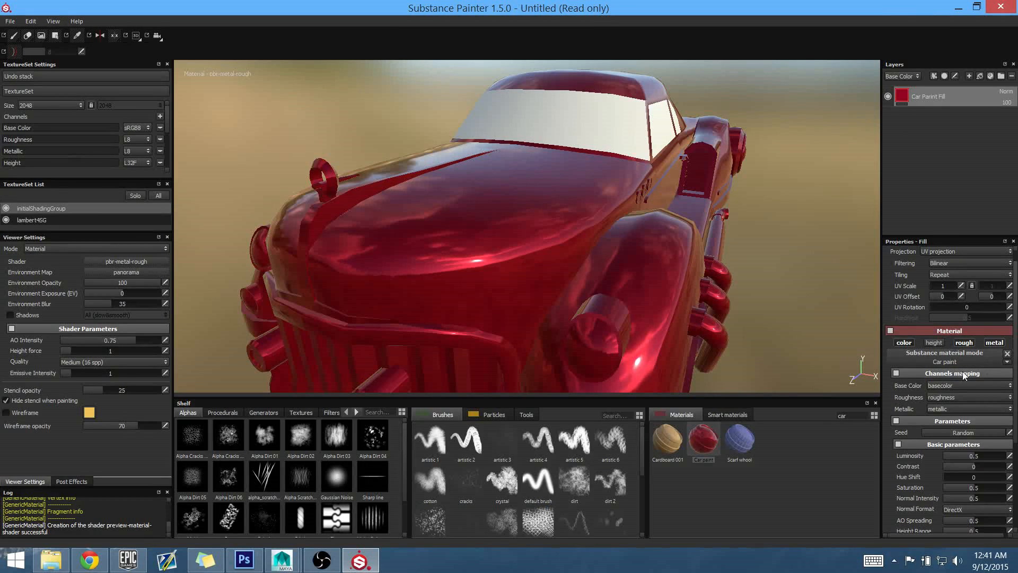
scroll(1011, 406, "down", 3)
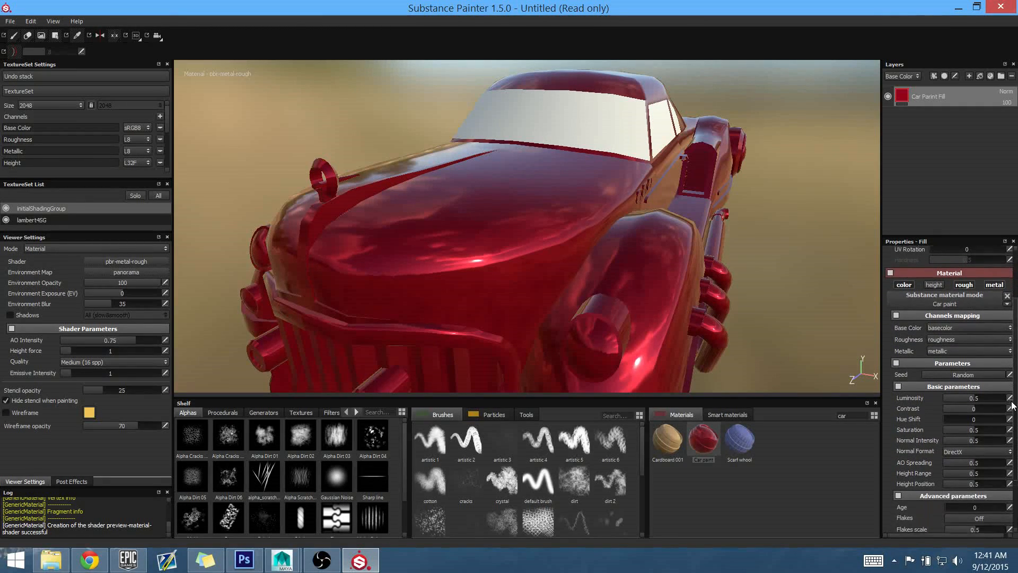
scroll(1012, 405, "up", 3)
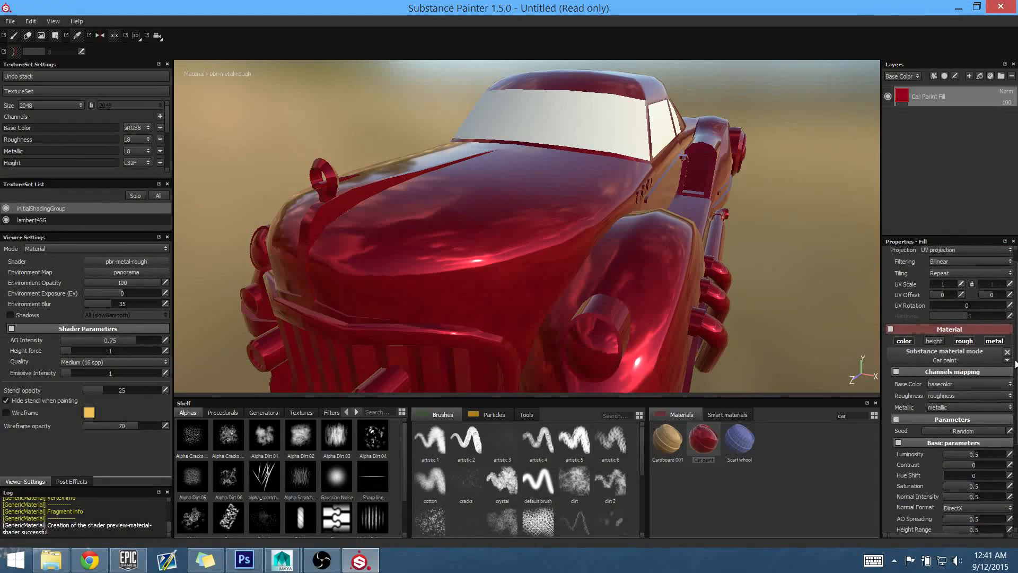
scroll(1015, 363, "up", 1)
left_click(933, 359)
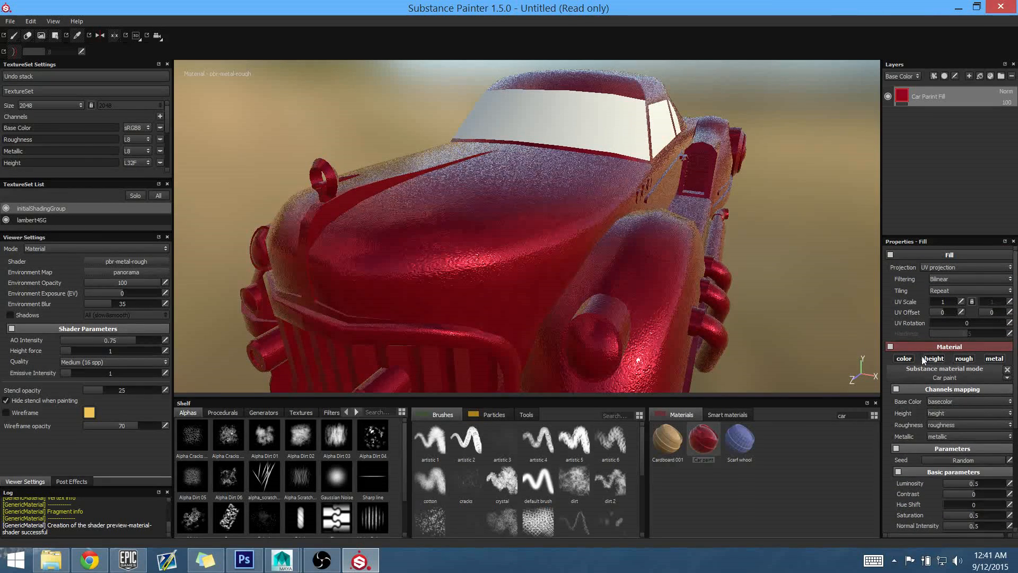
Set the UV scale of the Car Paint Fill layer to 35
left_click_drag(724, 310, 639, 265, "alt")
right_click_drag(640, 265, 614, 300, "alt")
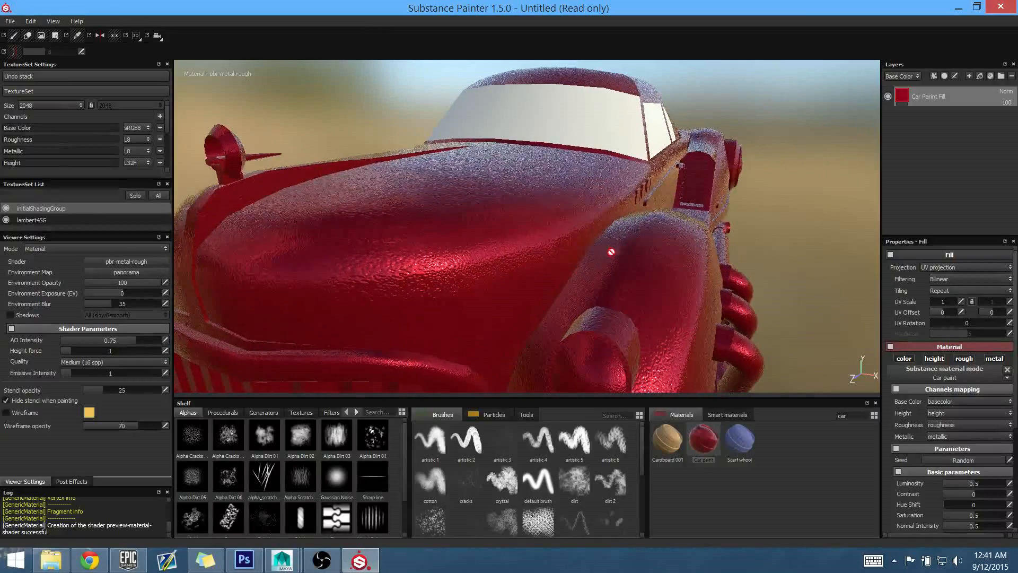
left_click_drag(611, 251, 604, 272, "alt")
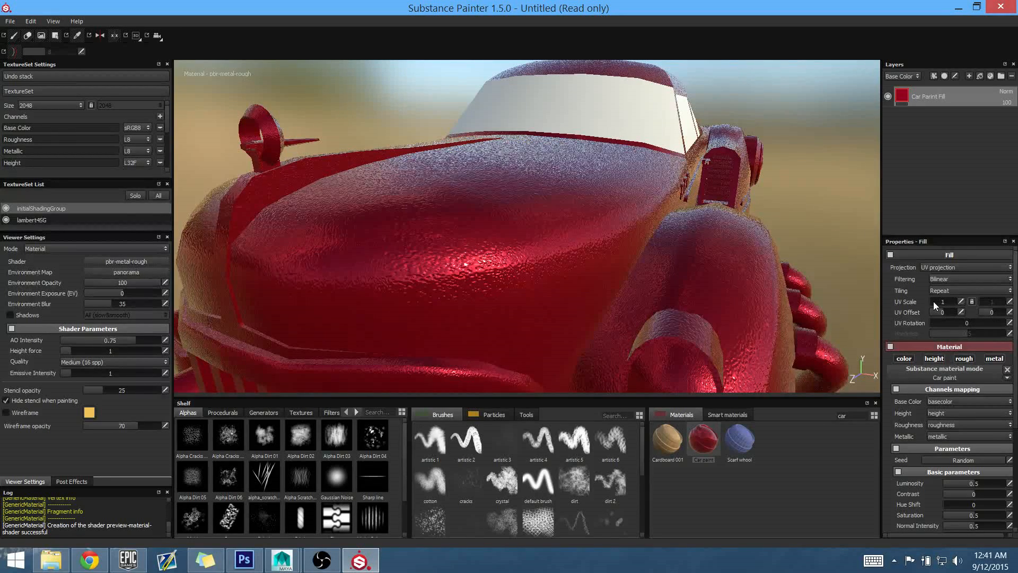
left_click_drag(933, 301, 934, 301)
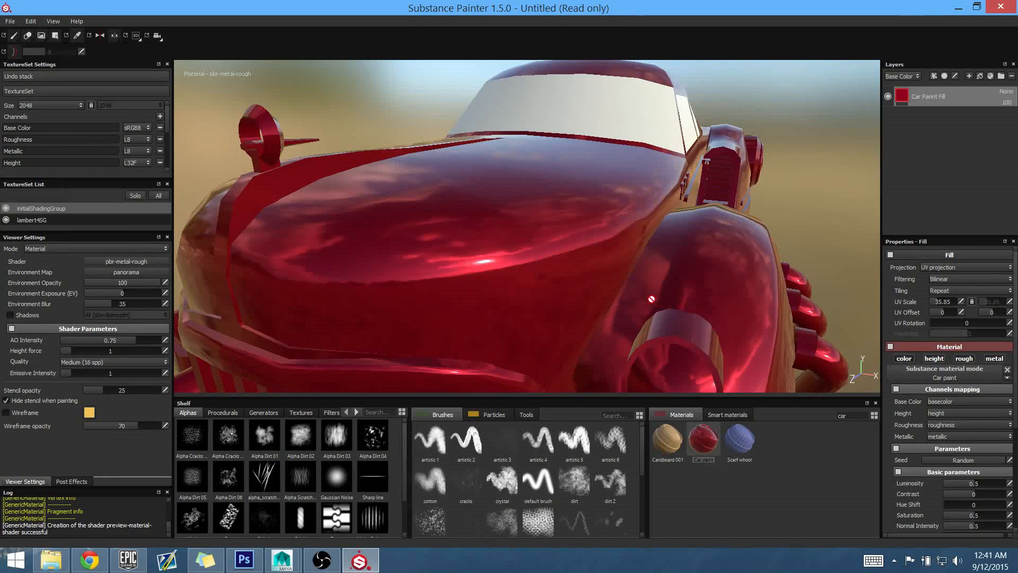
left_click_drag(652, 299, 675, 294, "alt")
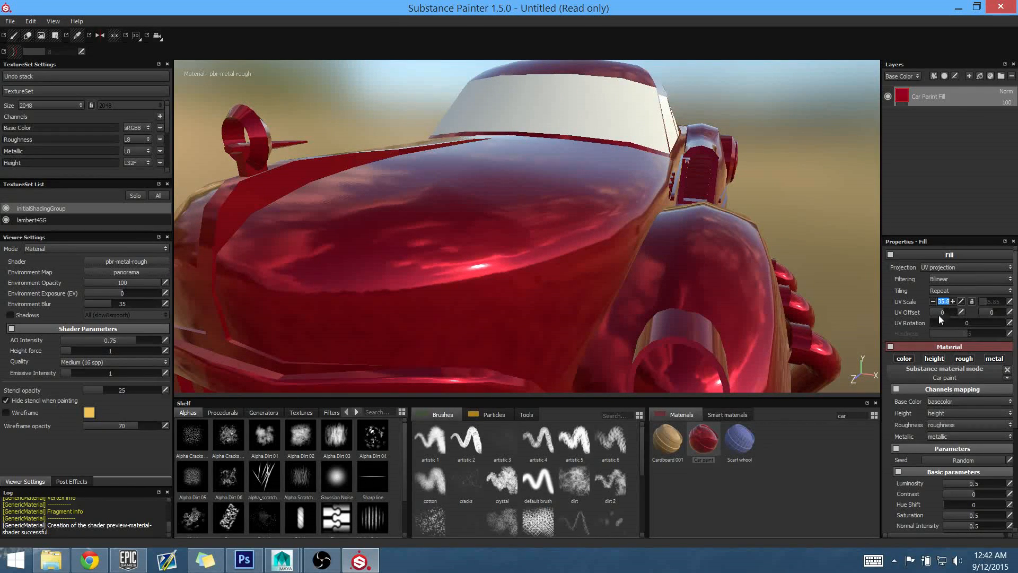
type("35")
key("Return")
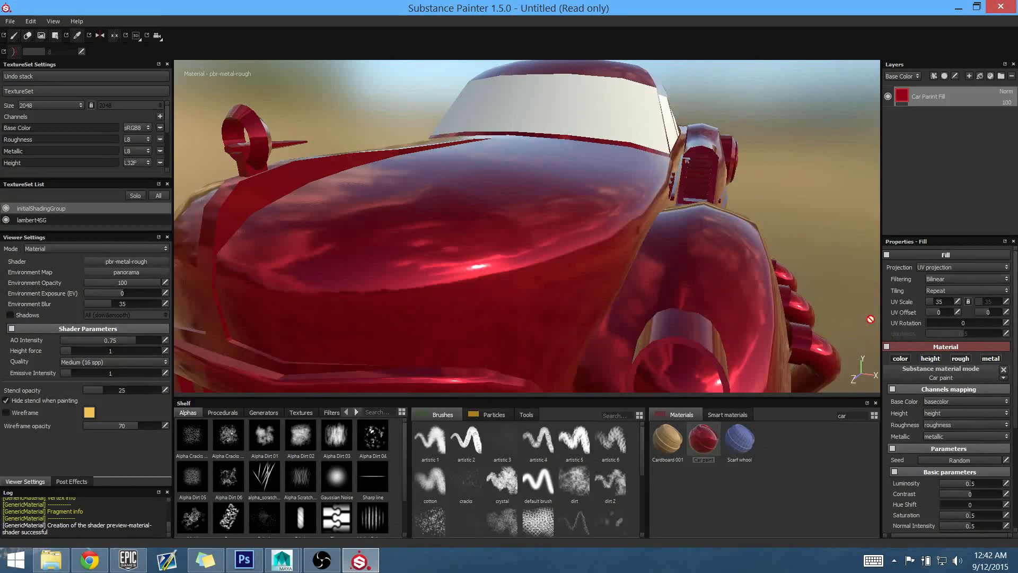
Examine the rescaled car paint finish and its reflections on the hood, grille and front fender from several angles
left_click_drag(634, 286, 622, 295, "alt")
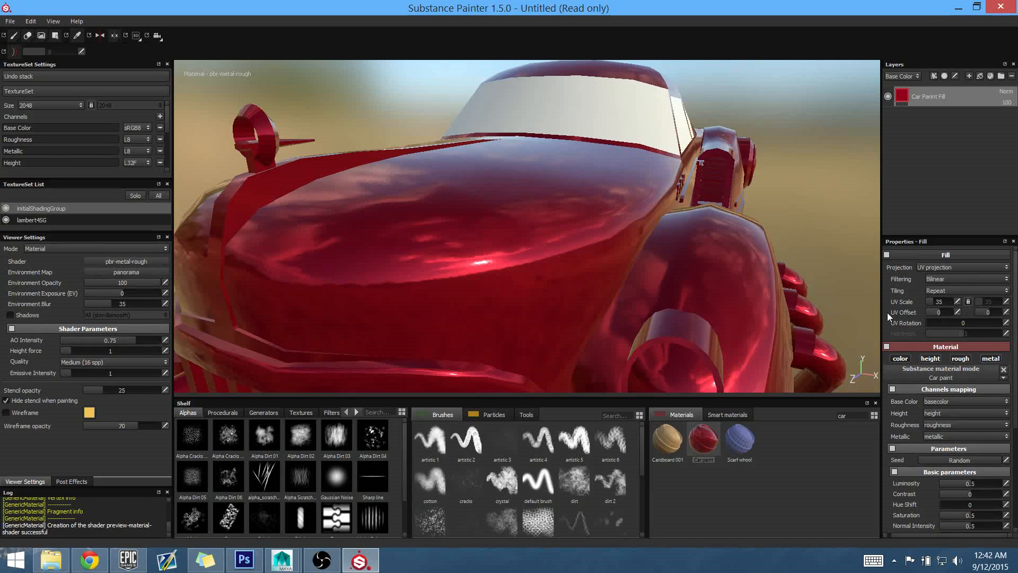
left_click_drag(785, 297, 593, 238, "alt")
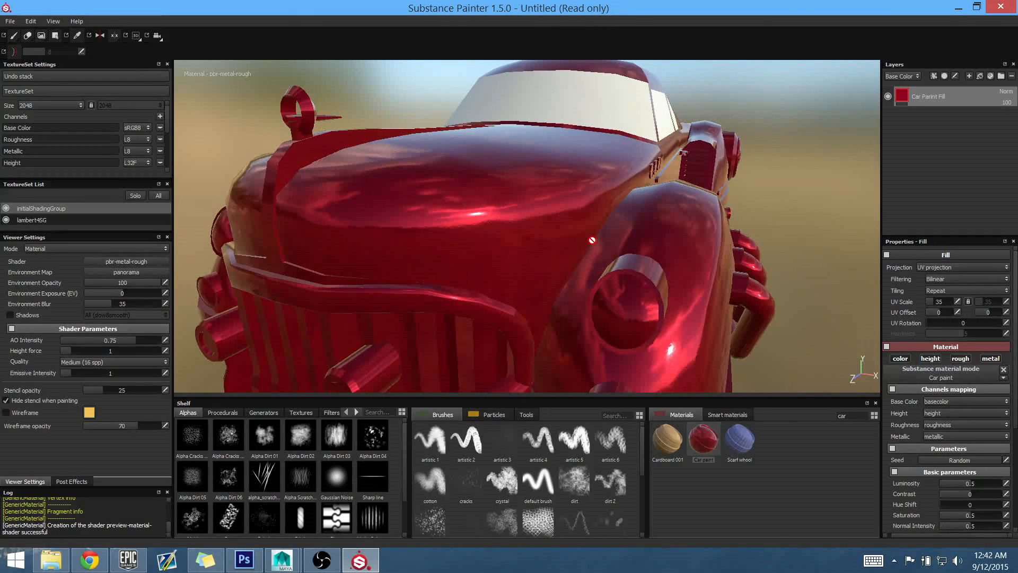
middle_click_drag(667, 279, 657, 252, "alt")
right_click_drag(680, 282, 669, 297, "alt")
middle_click_drag(674, 300, 665, 329, "alt")
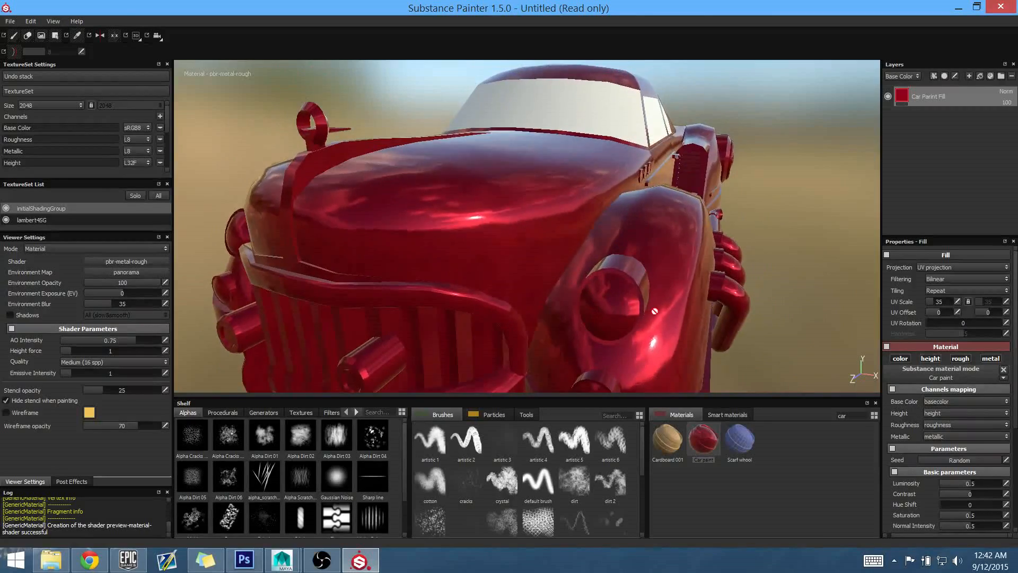
left_click_drag(685, 339, 660, 327, "alt")
middle_click_drag(661, 328, 631, 282, "alt")
right_click_drag(631, 282, 578, 316, "alt")
left_click_drag(578, 316, 665, 329, "alt")
right_click_drag(664, 330, 608, 288, "alt")
middle_click_drag(607, 289, 610, 311, "alt")
mouse_move(628, 342)
left_mouse_down("alt")
mouse_move(583, 338)
mouse_move(602, 329)
mouse_move(627, 340)
left_mouse_up("alt")
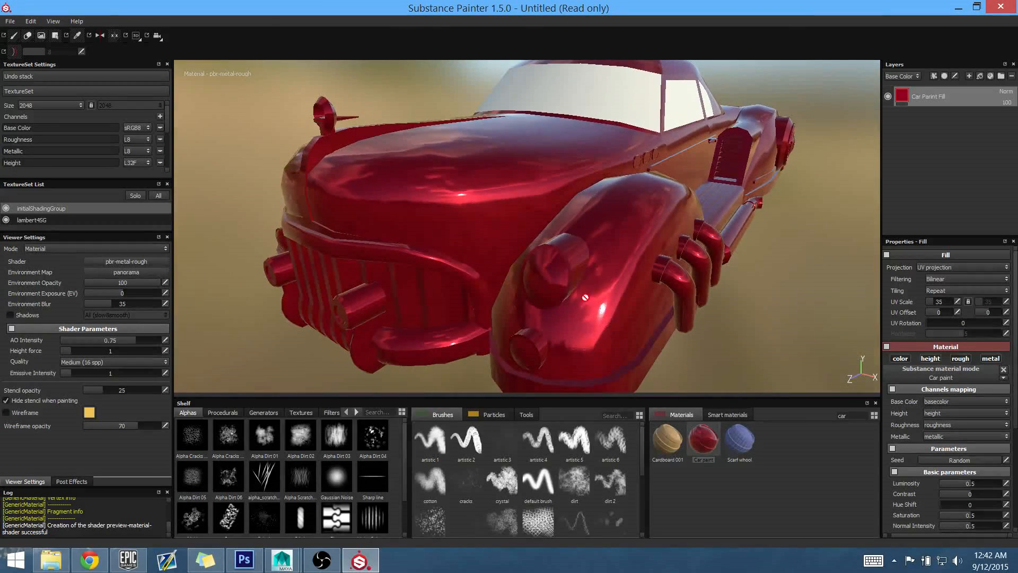
mouse_move(608, 283)
left_mouse_down("alt")
mouse_move(630, 344)
mouse_move(631, 295)
mouse_move(640, 320)
mouse_move(635, 289)
mouse_move(616, 289)
mouse_move(622, 303)
mouse_move(611, 296)
left_mouse_up("alt")
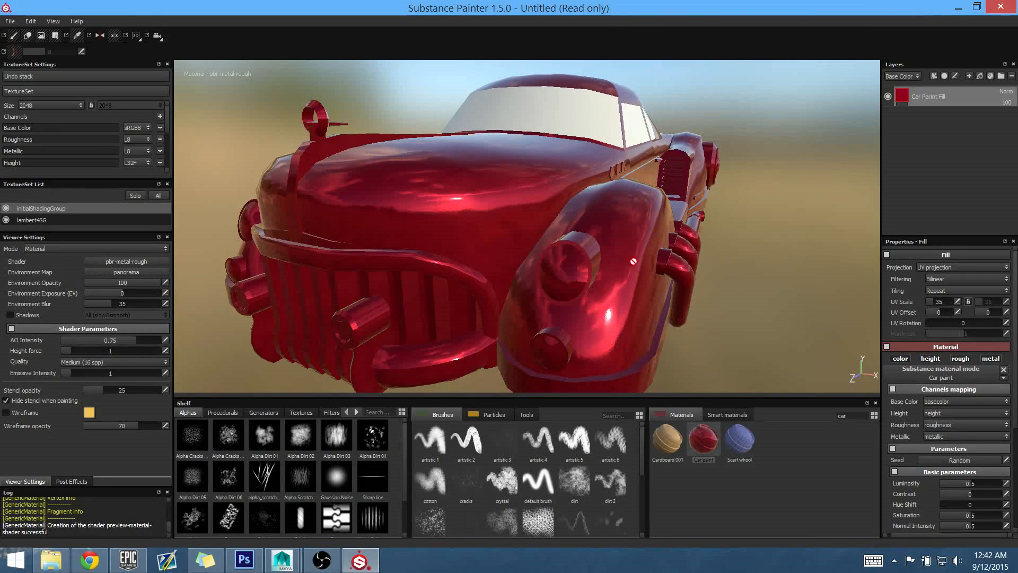
left_click_drag(633, 261, 600, 309, "alt")
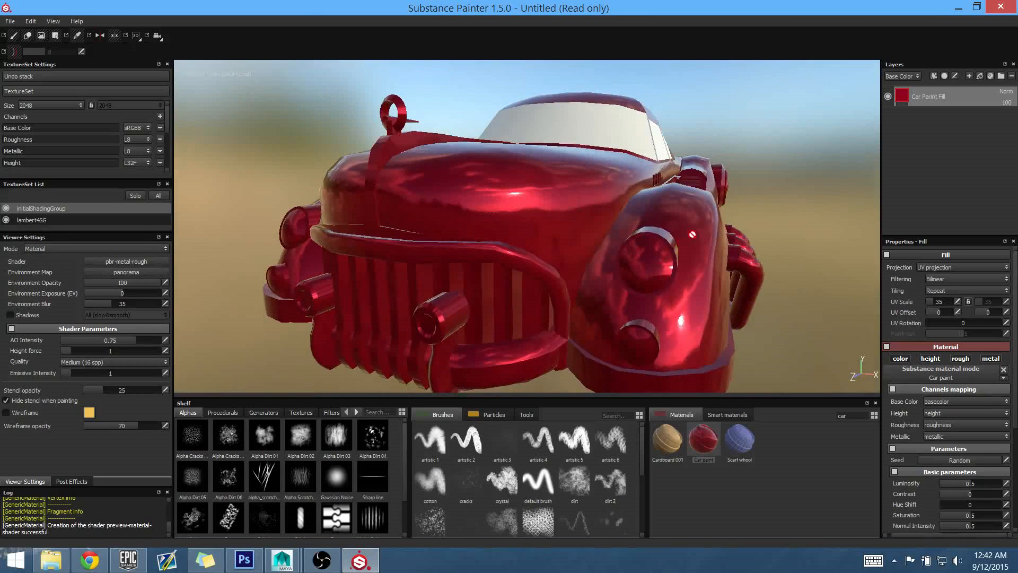
left_click_drag(726, 221, 692, 237, "alt")
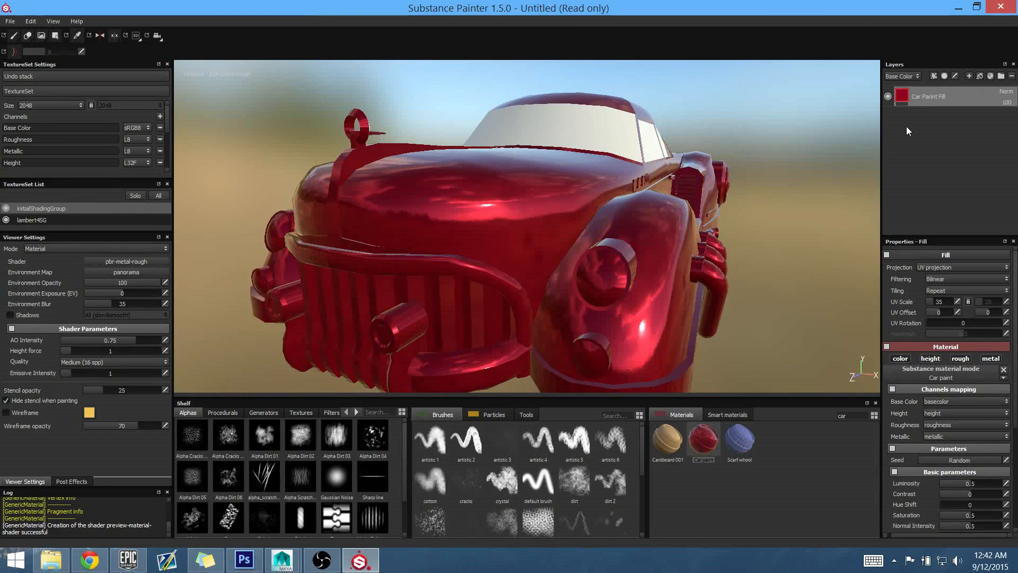
left_click_drag(758, 212, 676, 243, "alt")
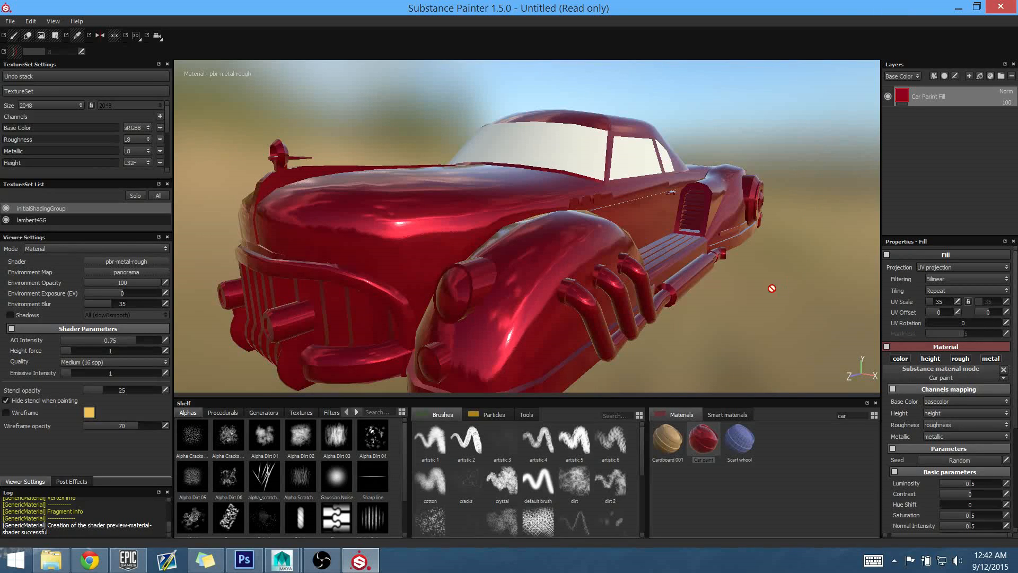
Add a black mask to the Car Paint Fill layer
right_click(902, 99)
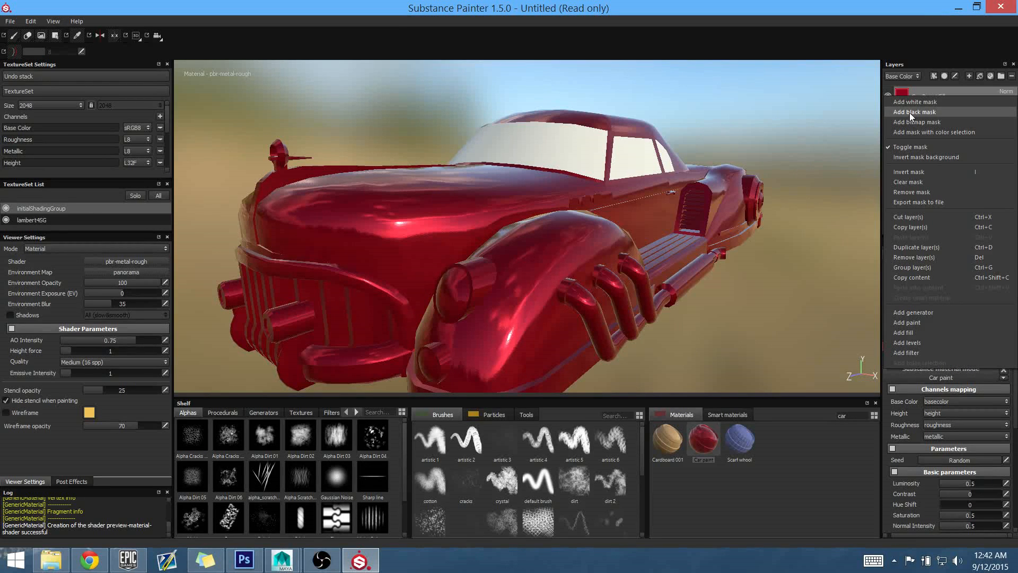
left_click(910, 112)
left_click_drag(829, 200, 687, 281, "alt")
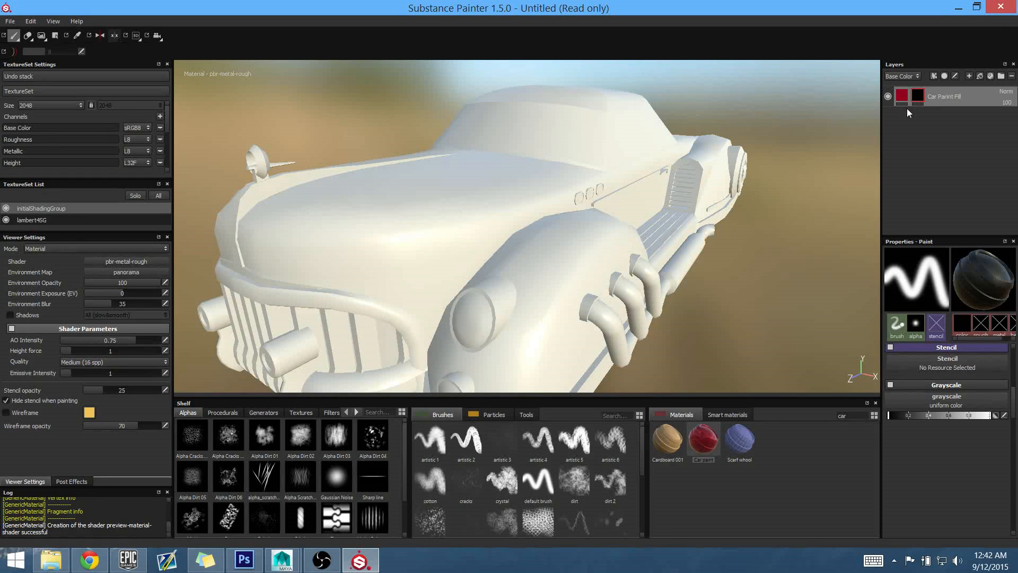
left_click_drag(813, 231, 732, 217, "alt")
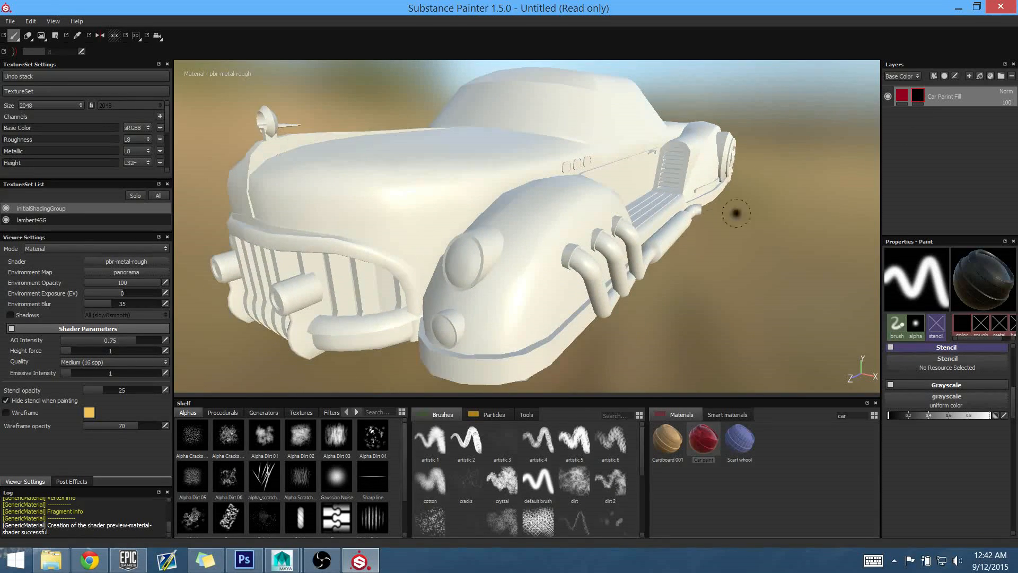
Select the mask of the Car Paint Fill layer and set its paint grayscale to white
left_click(899, 97)
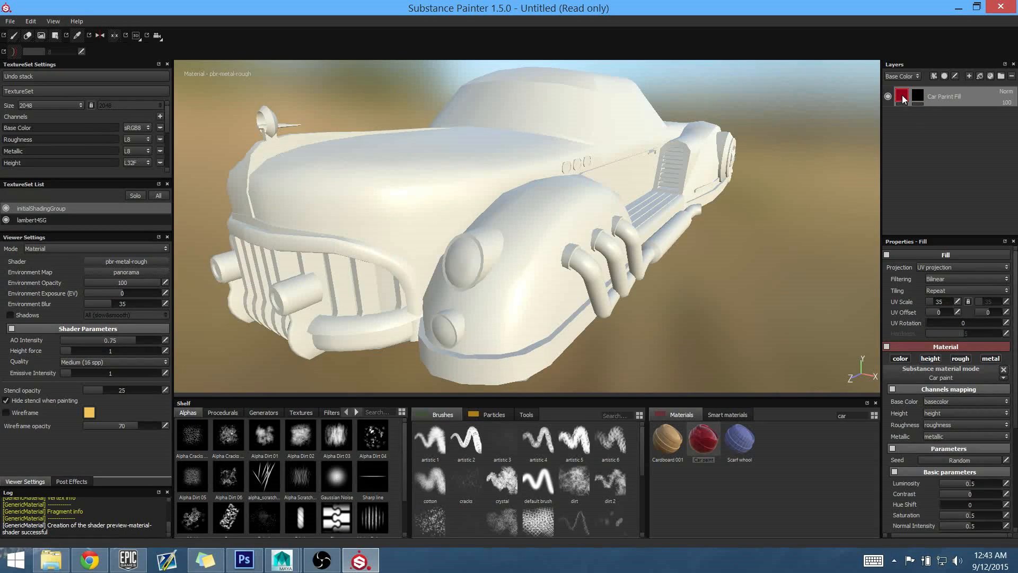
left_click(916, 99)
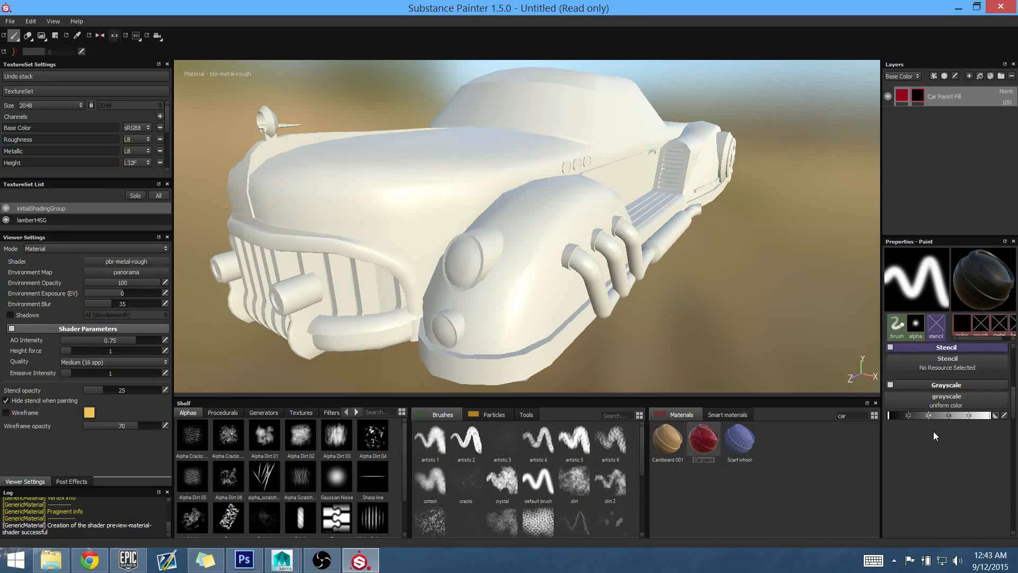
left_click_drag(917, 416, 991, 415)
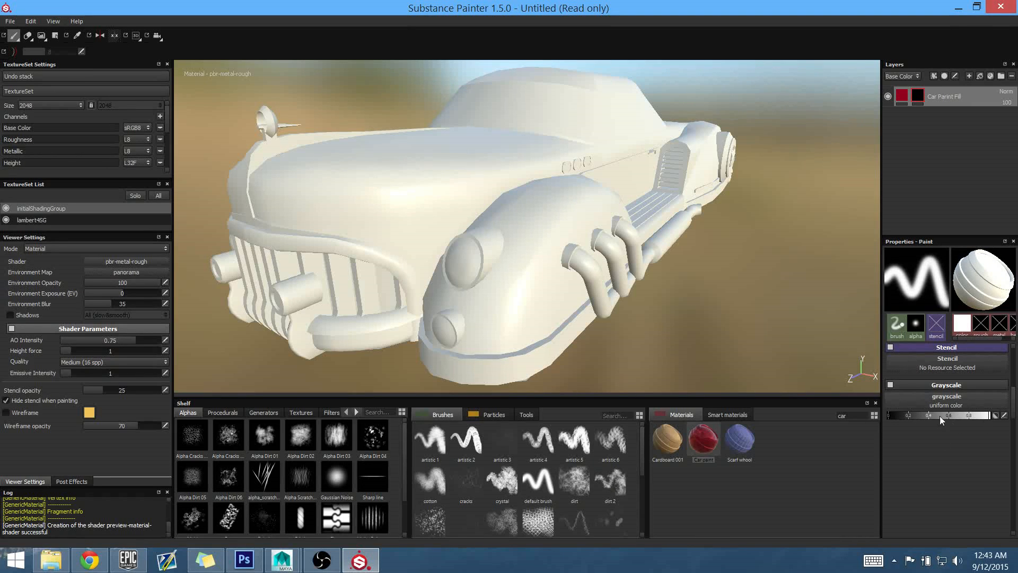
Try brushing white strokes into the mask over the front fender and headlight, and undo them all
middle_click_drag(670, 233, 670, 238, "alt")
left_click_drag(670, 238, 611, 245, "alt")
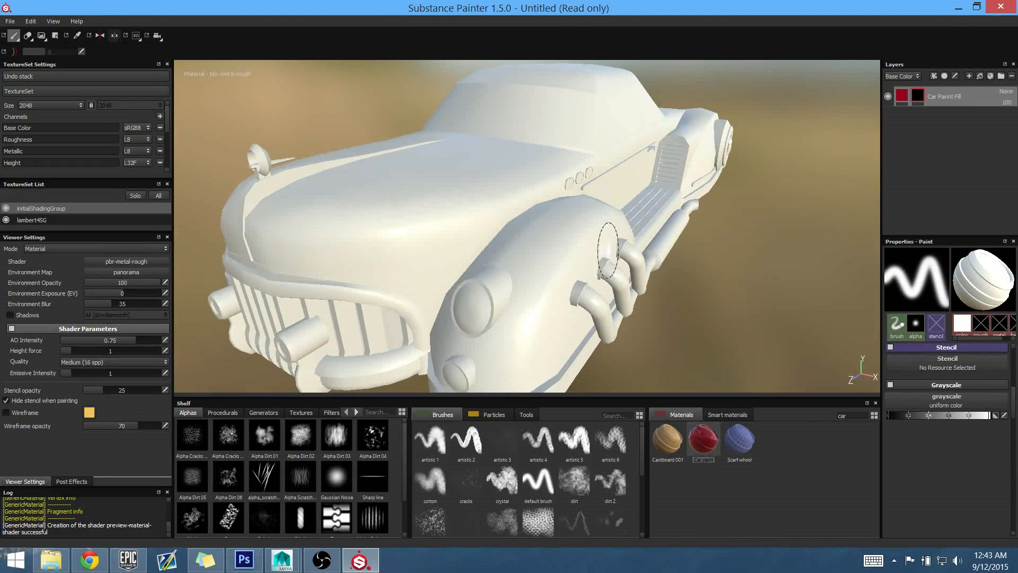
middle_click_drag(761, 270, 762, 254, "alt")
mouse_move(762, 254)
left_mouse_down("alt")
mouse_move(741, 286)
mouse_move(781, 291)
left_mouse_up("alt")
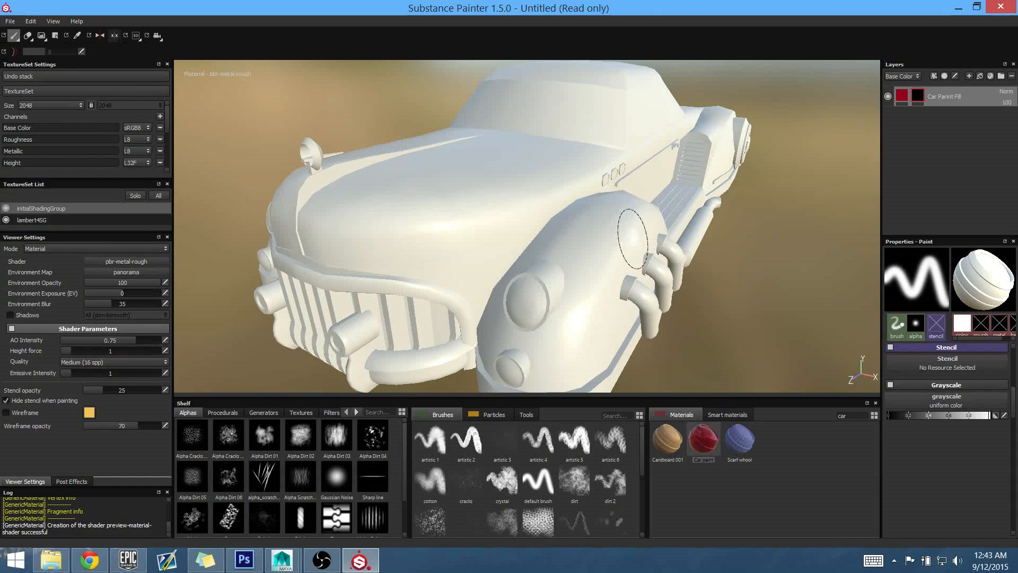
left_click_drag(612, 245, 599, 252, "alt")
middle_click_drag(599, 253, 564, 250, "alt")
mouse_move(574, 242)
left_mouse_down()
mouse_move(548, 300)
mouse_move(592, 226)
mouse_move(533, 289)
mouse_move(581, 220)
left_mouse_up()
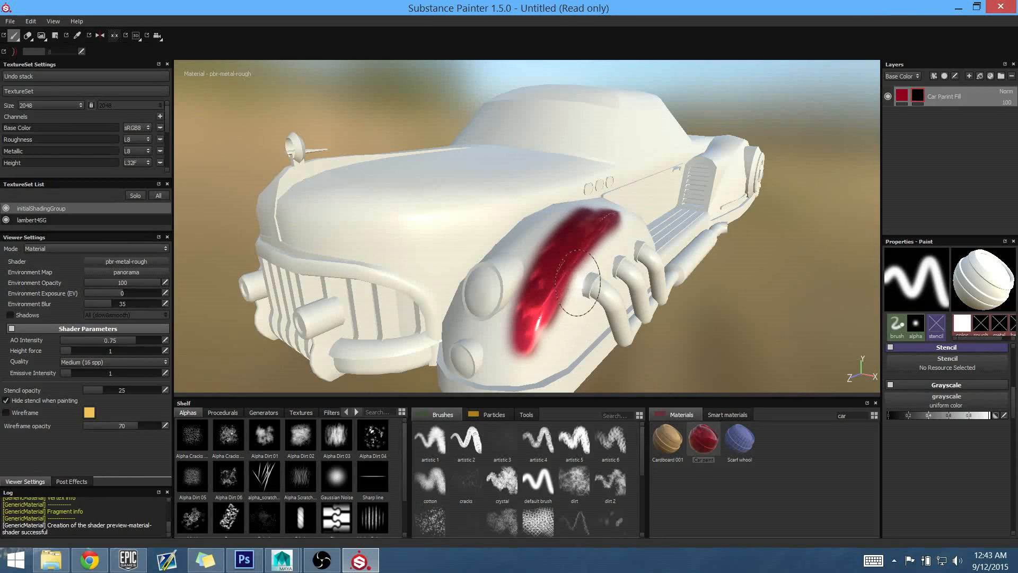
mouse_move(575, 258)
left_mouse_down("alt")
mouse_move(564, 280)
mouse_move(493, 281)
mouse_move(477, 329)
mouse_move(516, 321)
mouse_move(552, 276)
mouse_move(541, 263)
left_mouse_up("alt")
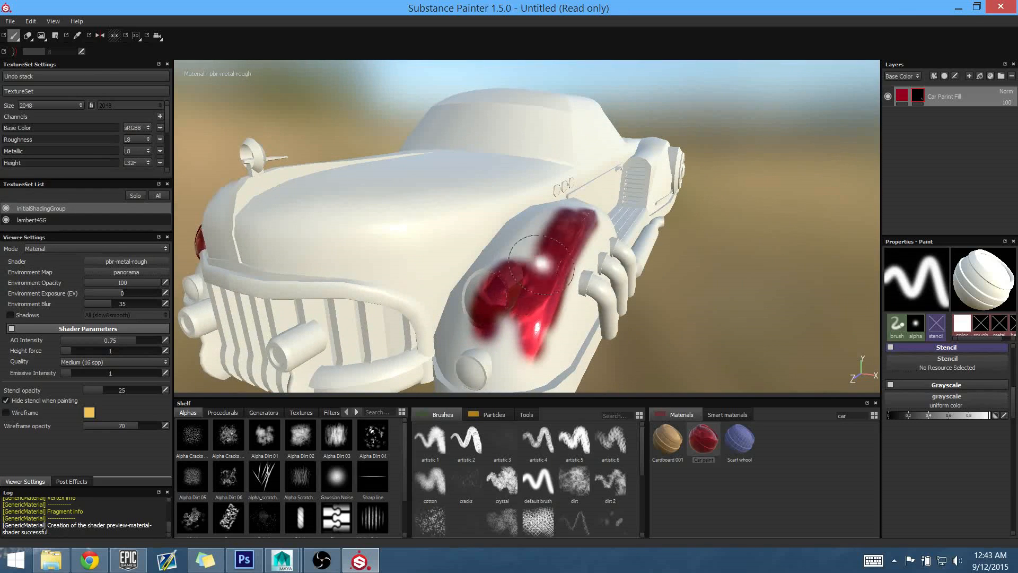
key("ctrl+z")
key("ctrl+z")
mouse_move(583, 318)
left_mouse_down("alt")
mouse_move(636, 295)
mouse_move(705, 307)
mouse_move(544, 259)
mouse_move(682, 302)
mouse_move(667, 293)
left_mouse_up("alt")
mouse_move(641, 249)
left_mouse_down()
mouse_move(639, 269)
mouse_move(669, 339)
mouse_move(622, 285)
mouse_move(650, 266)
mouse_move(663, 293)
left_mouse_up()
key("ctrl+z")
middle_click_drag(662, 293, 648, 304, "alt")
left_click_drag(648, 304, 639, 288, "alt")
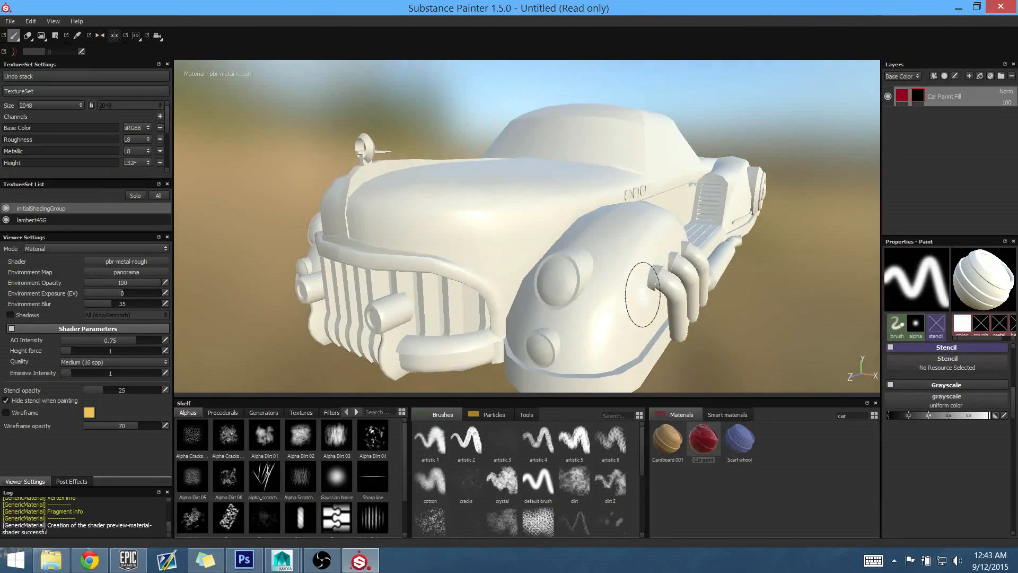
middle_click_drag(638, 289, 635, 276, "alt")
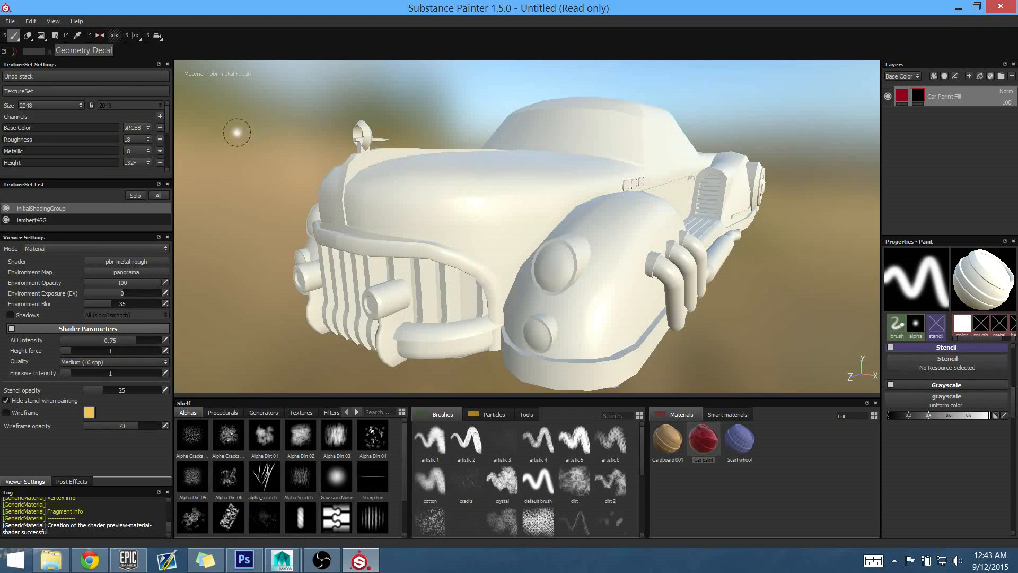
Switch to the Geometry Decal tool for filling the Car Paint Fill mask by mesh faces
left_click(54, 38)
left_click_drag(619, 302, 608, 142, "alt")
left_click_drag(640, 264, 871, 282, "alt")
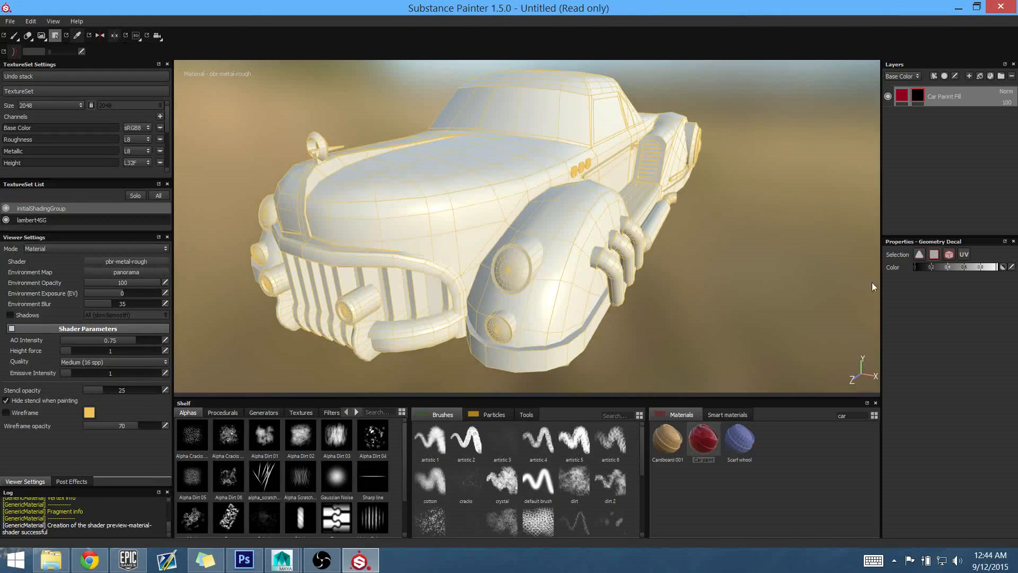
middle_click_drag(513, 192, 560, 219, "alt")
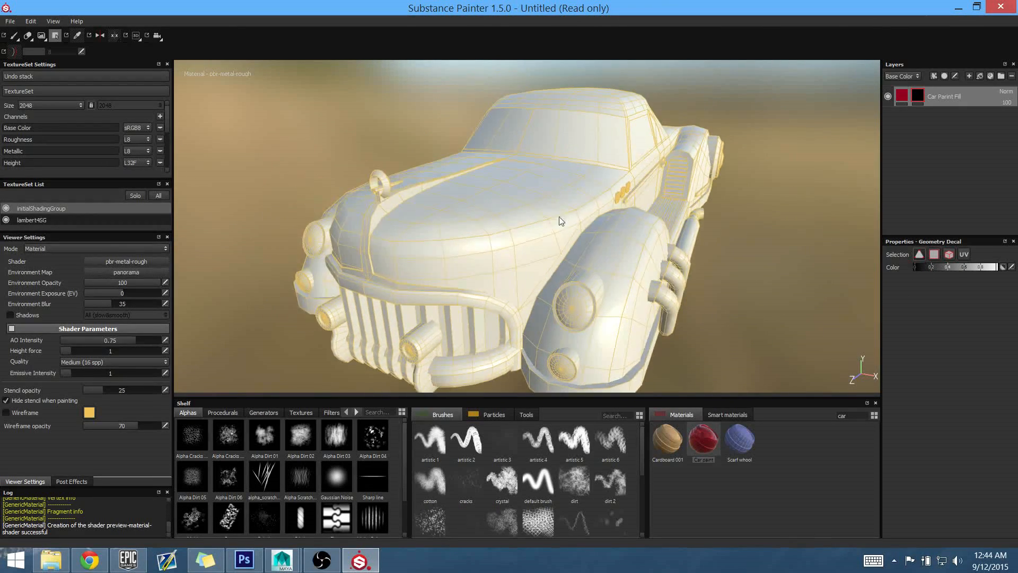
right_click_drag(560, 219, 620, 239, "alt")
left_click_drag(620, 239, 511, 191, "alt")
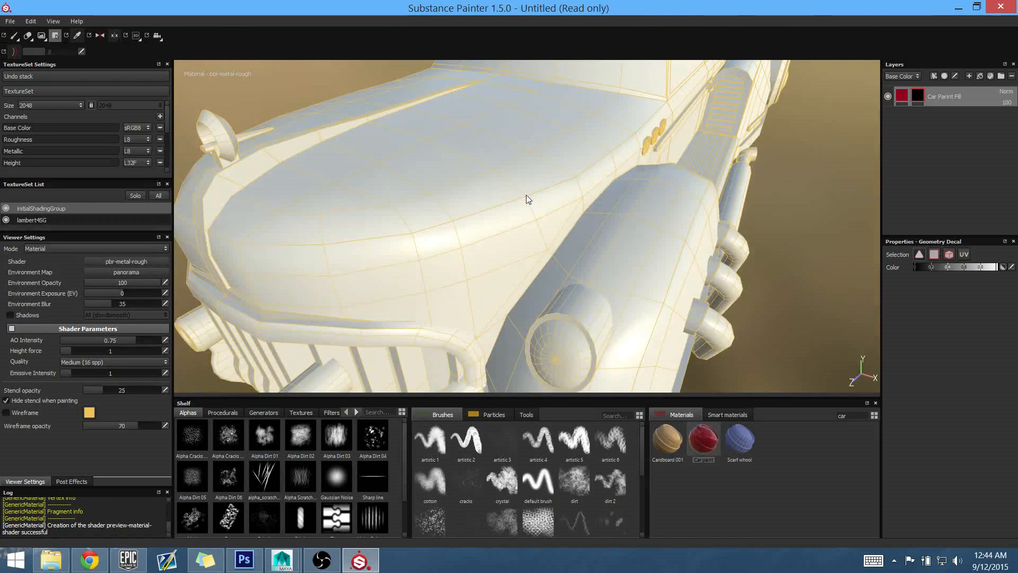
left_click_drag(531, 240, 592, 268, "alt")
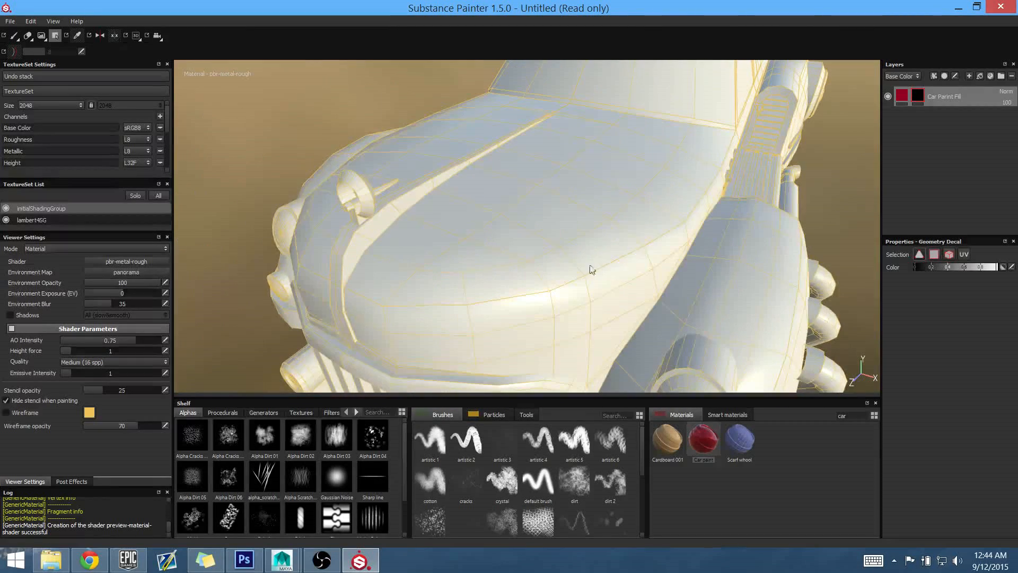
Try filling a few faces near the hood's side edge with the Geometry Decal tool, and undo them
left_click(644, 250)
left_click_drag(647, 253, 646, 250, "alt")
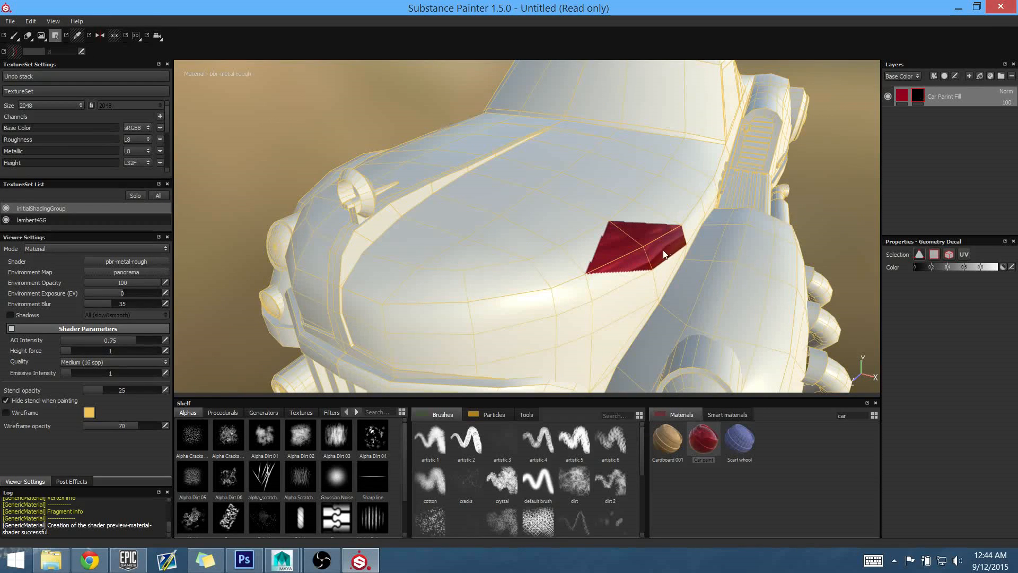
left_click_drag(664, 251, 625, 236, "alt")
key("ctrl+z")
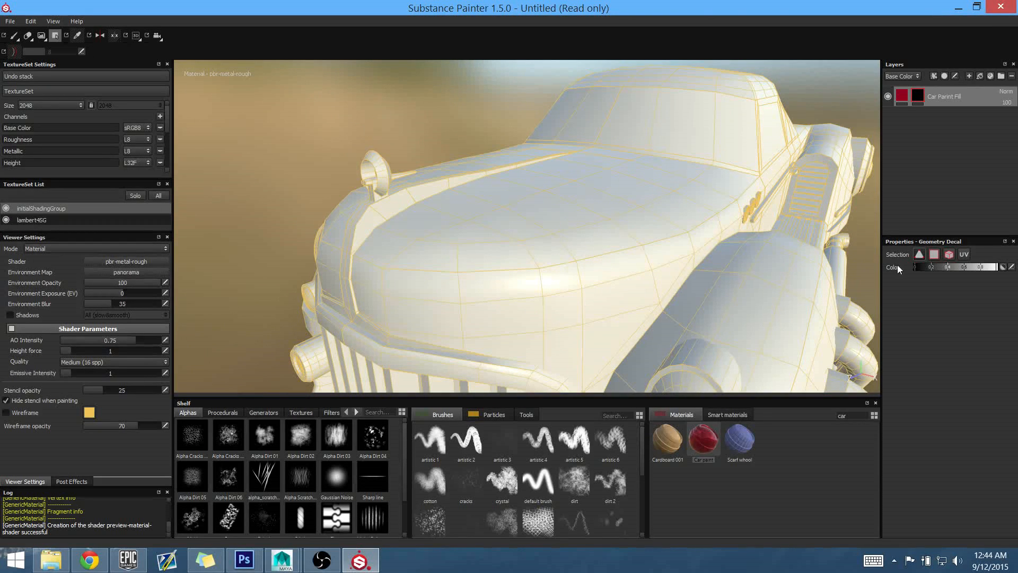
Set the Geometry Decal selection to polygons and fill three quads on the hood with car paint
left_click(935, 255)
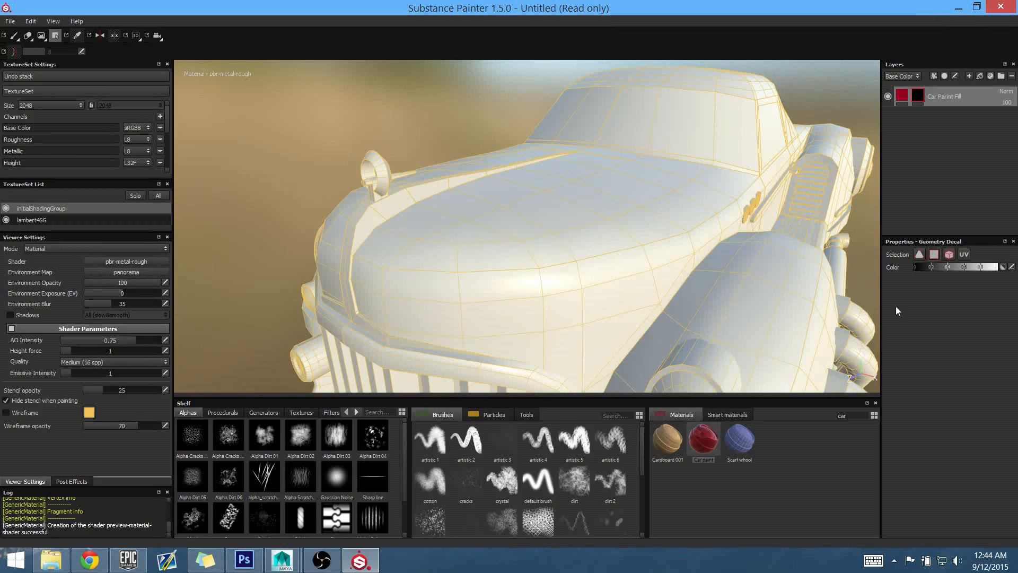
left_click(609, 231)
left_click(589, 206)
left_click(573, 222)
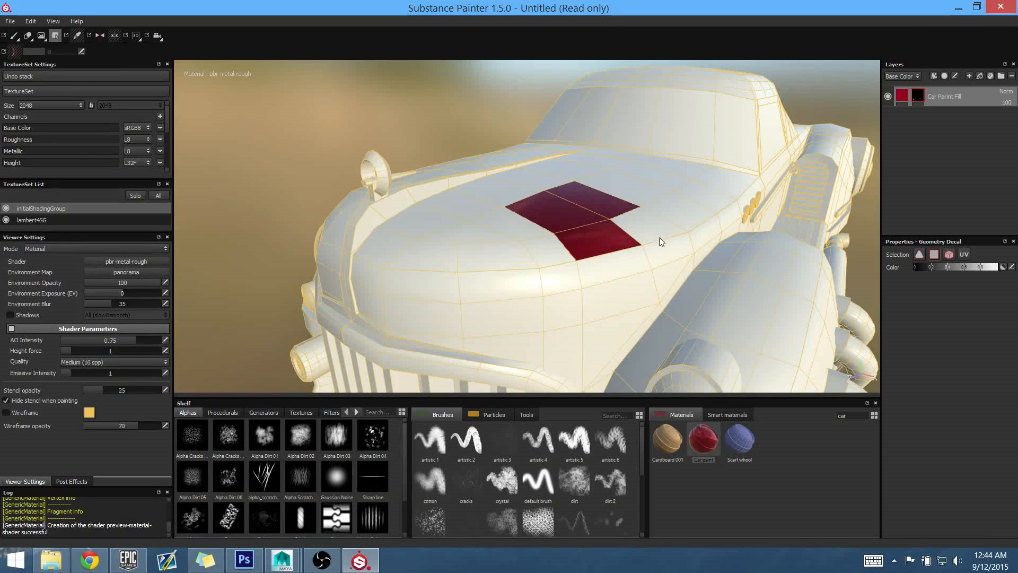
Try one more fill on the hood, and undo it
mouse_move(832, 289)
left_mouse_down("alt")
mouse_move(677, 255)
mouse_move(509, 236)
mouse_move(510, 246)
left_mouse_up("alt")
left_click(511, 246)
mouse_move(619, 258)
left_mouse_down("alt")
mouse_move(622, 270)
mouse_move(610, 266)
left_mouse_up("alt")
key("ctrl+z")
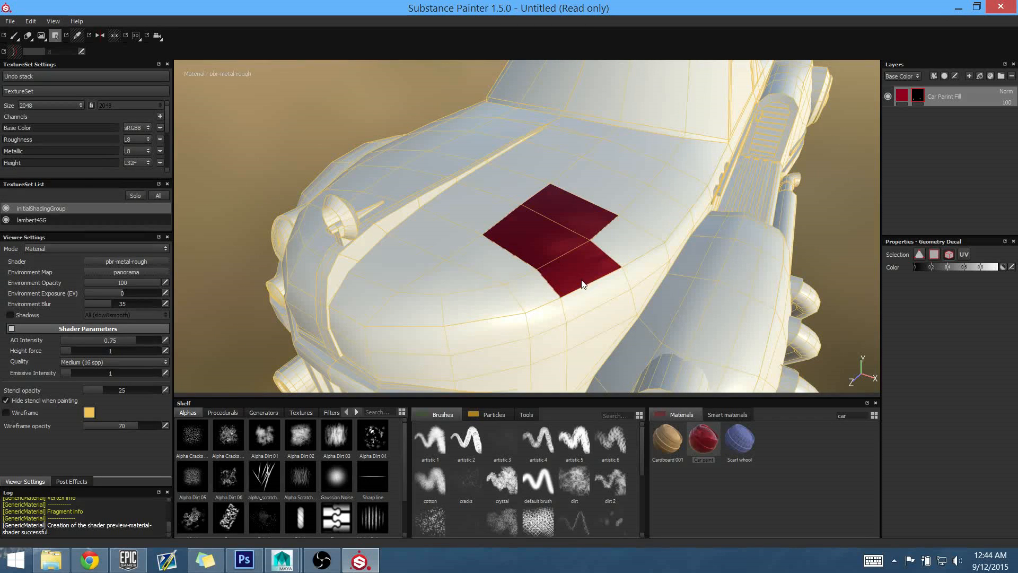
Show the 3D and UV views side by side, with the hood's UV shells in view
key("F1")
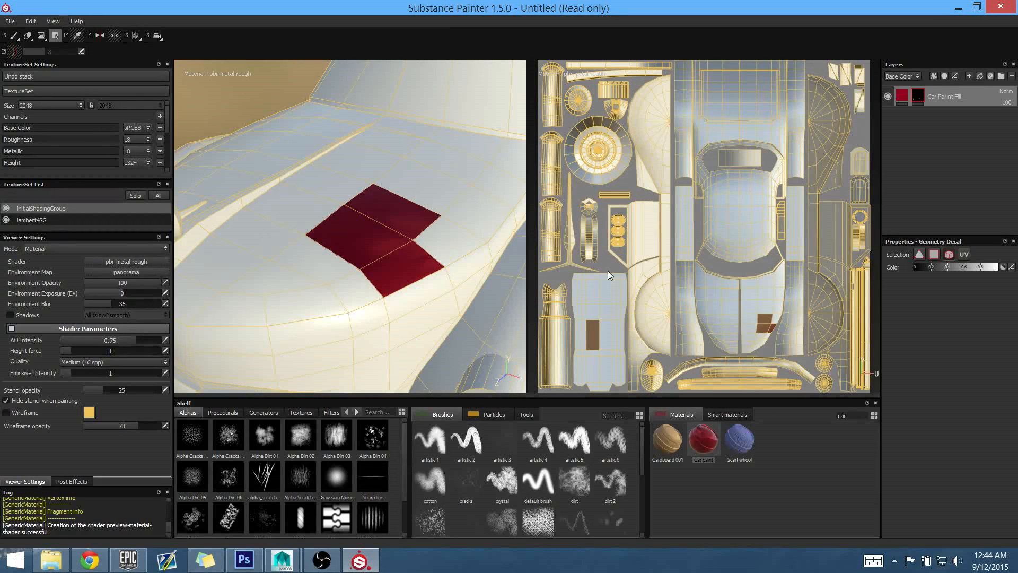
middle_click_drag(748, 311, 730, 271, "alt")
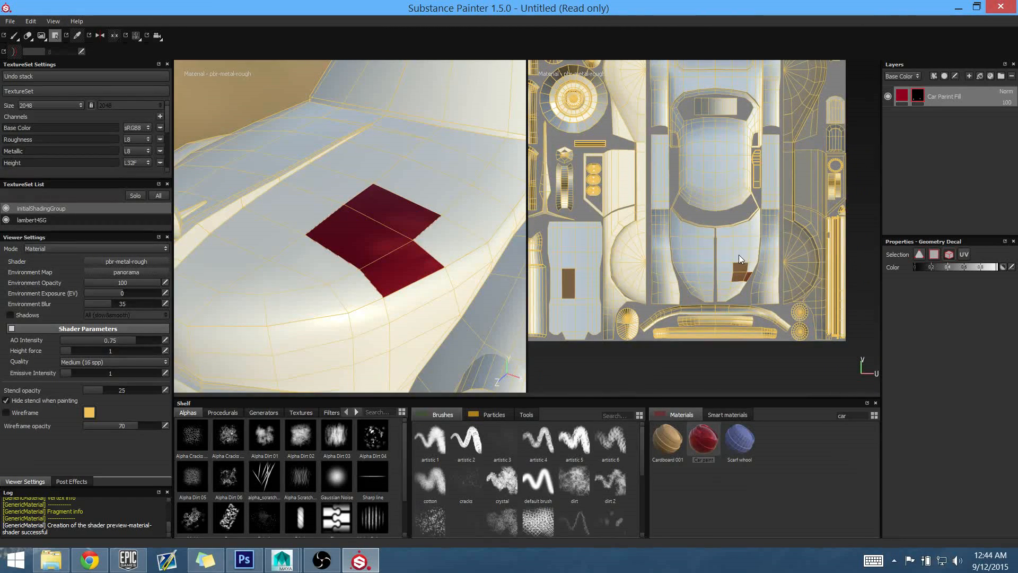
Try filling the entire body mesh with car paint from the UV view, and undo it
left_click(739, 254)
scroll(702, 288, "up", 2)
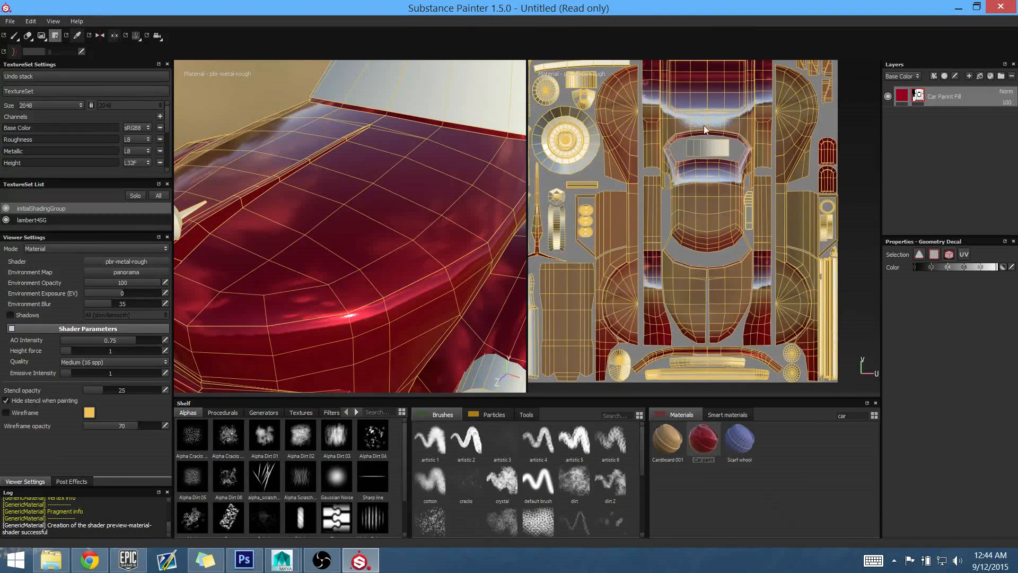
middle_click_drag(739, 272, 741, 247, "alt")
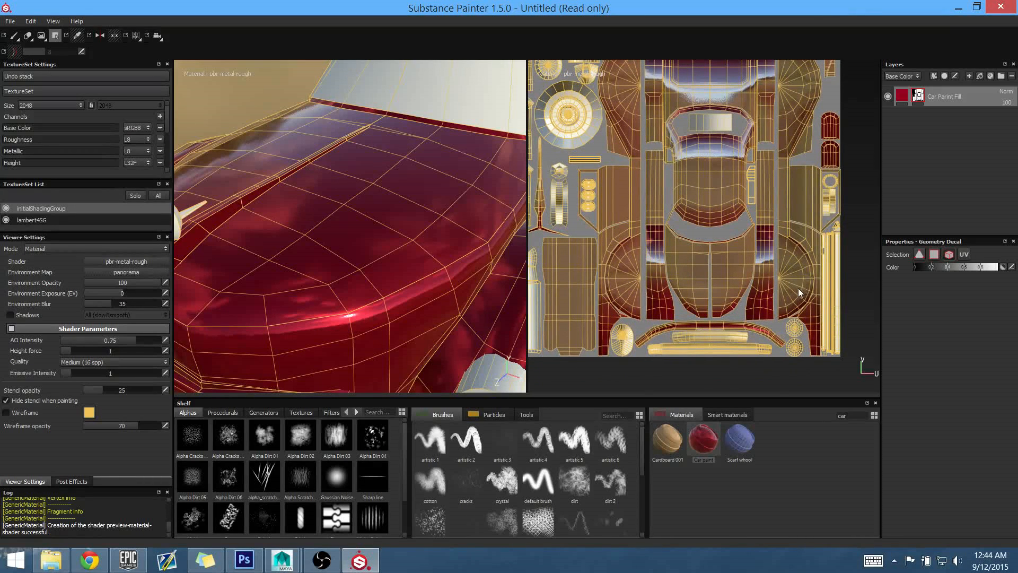
key("ctrl+z")
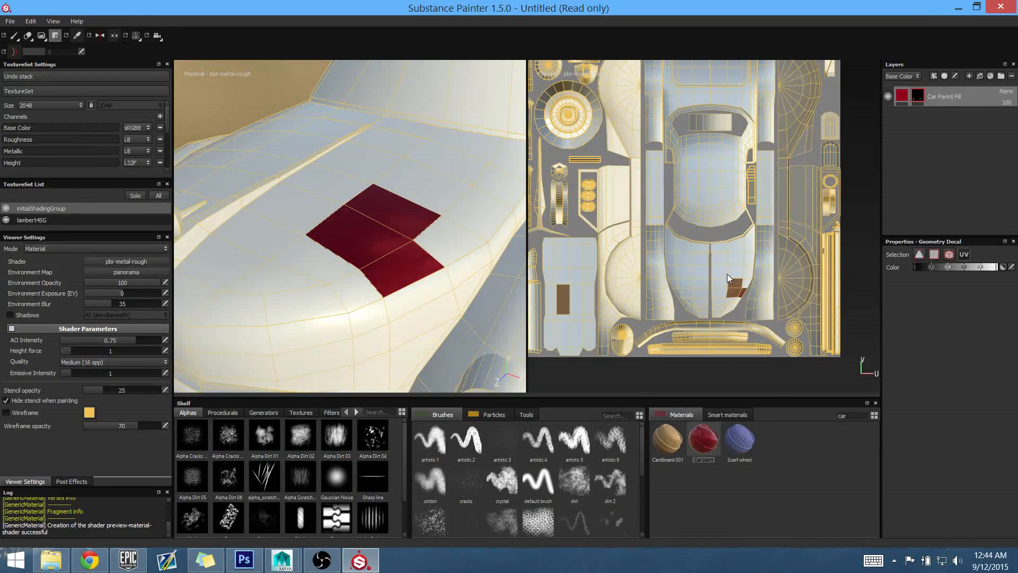
Try filling the UV shells of both hood halves one by one, and undo both fills
left_click(739, 295)
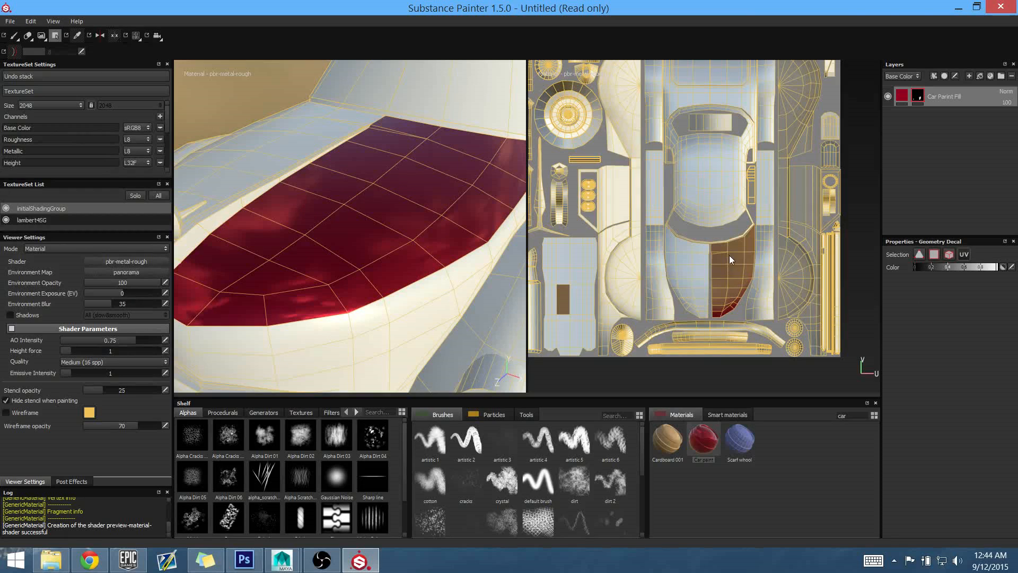
middle_click_drag(733, 272, 727, 245, "alt")
right_click_drag(745, 256, 845, 371, "alt")
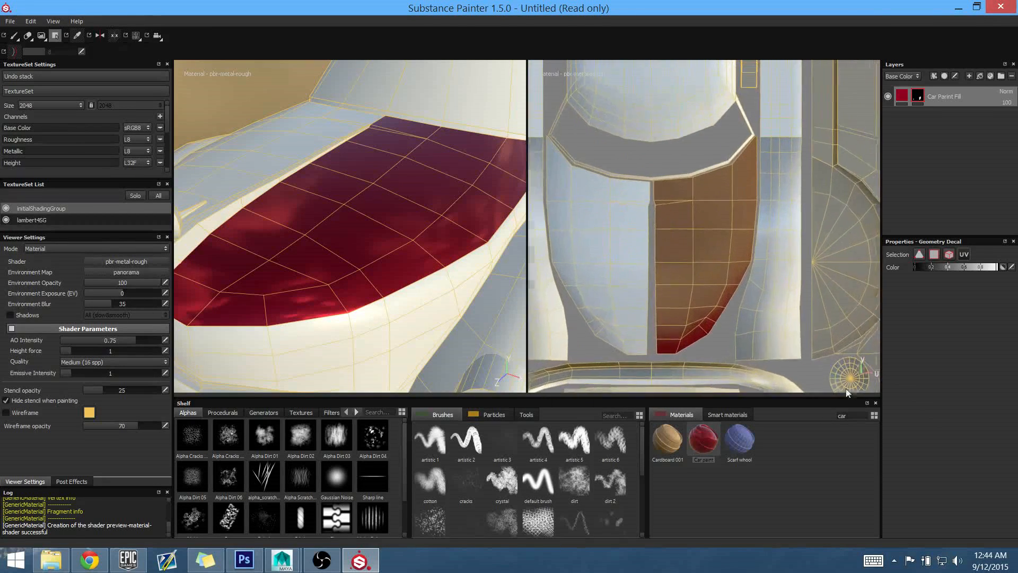
middle_click_drag(685, 187, 694, 209, "alt")
left_click(622, 281)
middle_click_drag(695, 312, 738, 325, "alt")
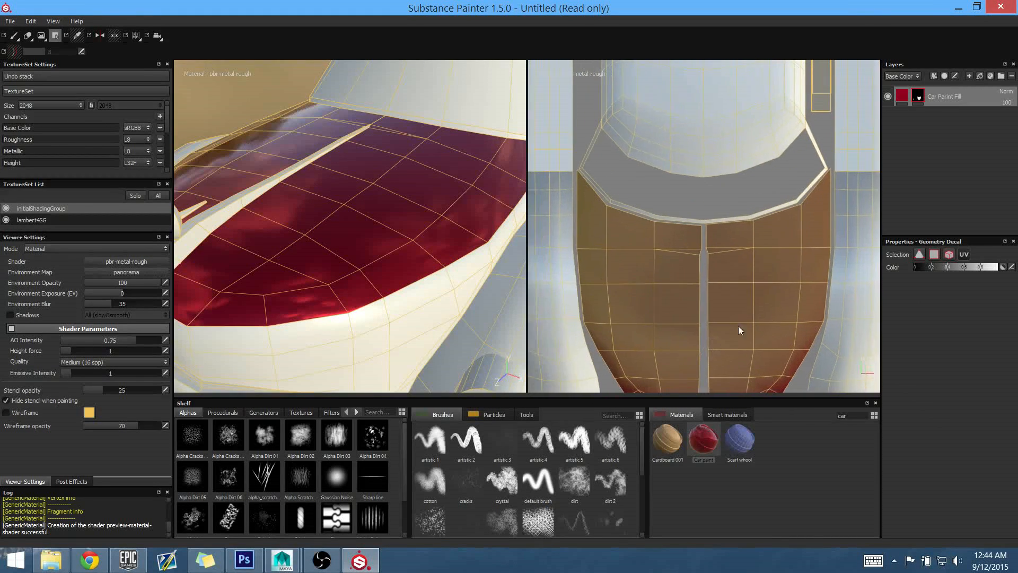
right_click_drag(738, 325, 703, 294, "alt")
middle_click_drag(720, 264, 699, 232, "alt")
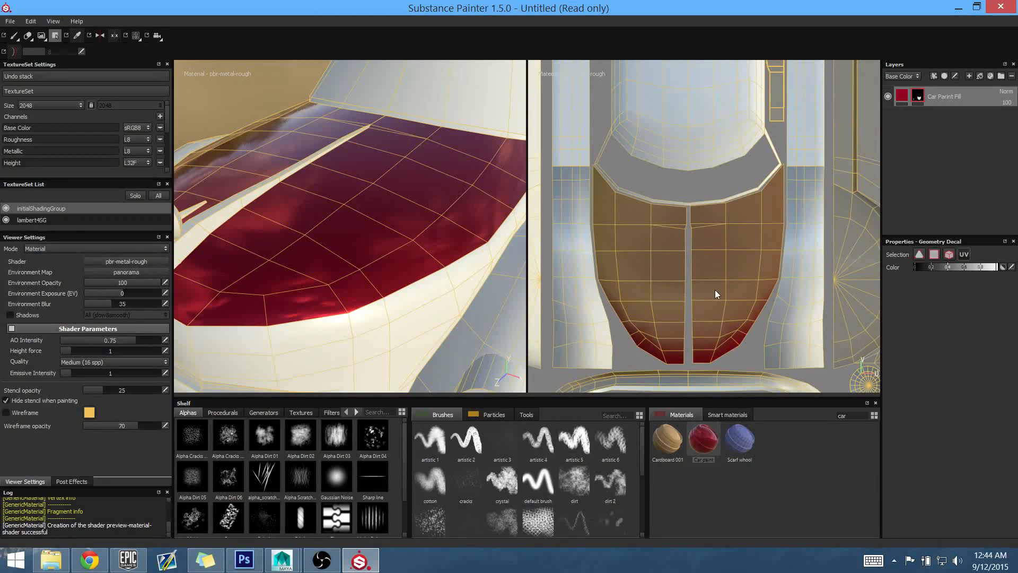
key("ctrl+z")
key("ctrl+z")
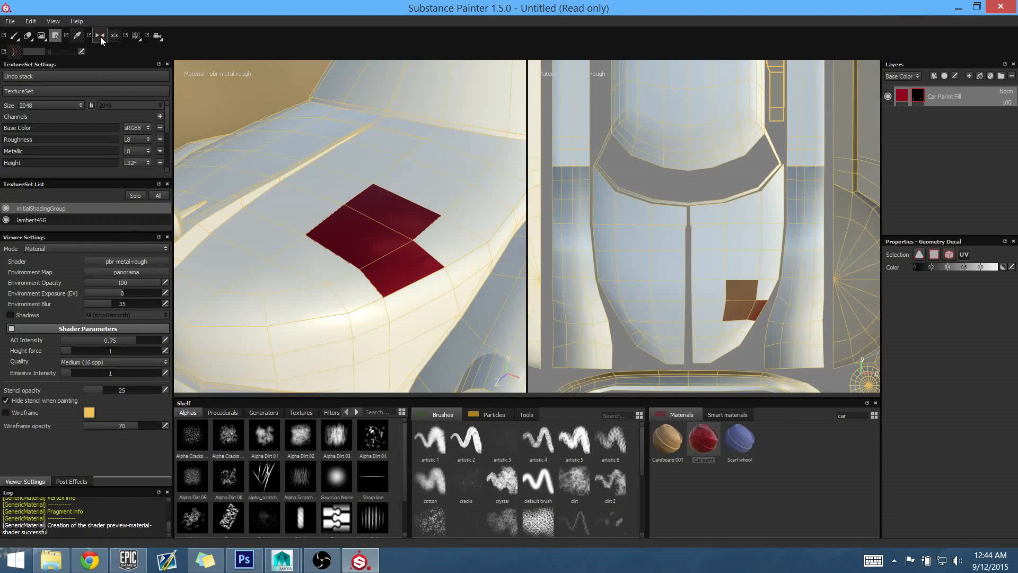
Turn on symmetry with the Mirror X axis for the geometry fills
left_click(113, 36)
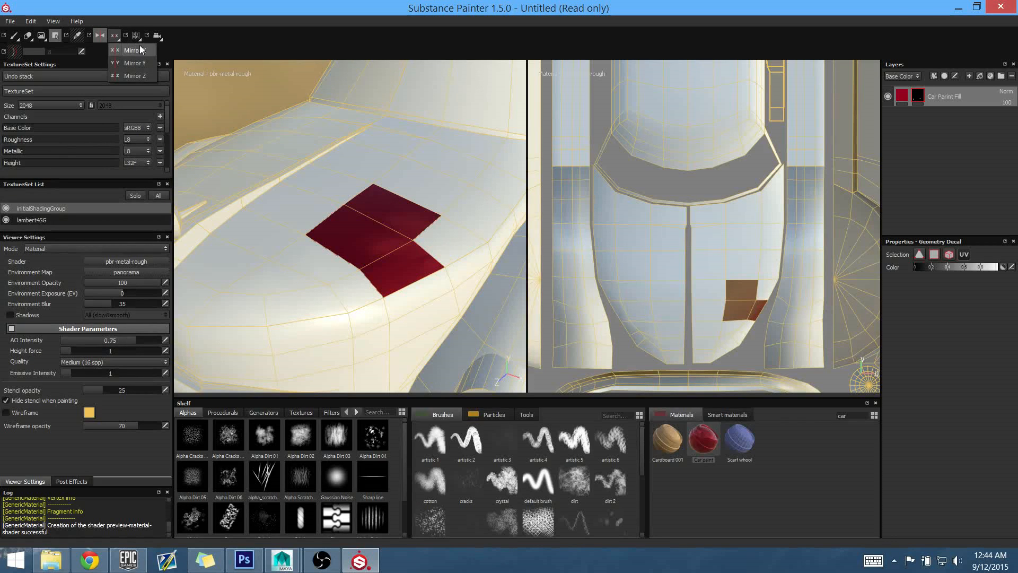
left_click(204, 50)
middle_click_drag(487, 274, 550, 317, "alt")
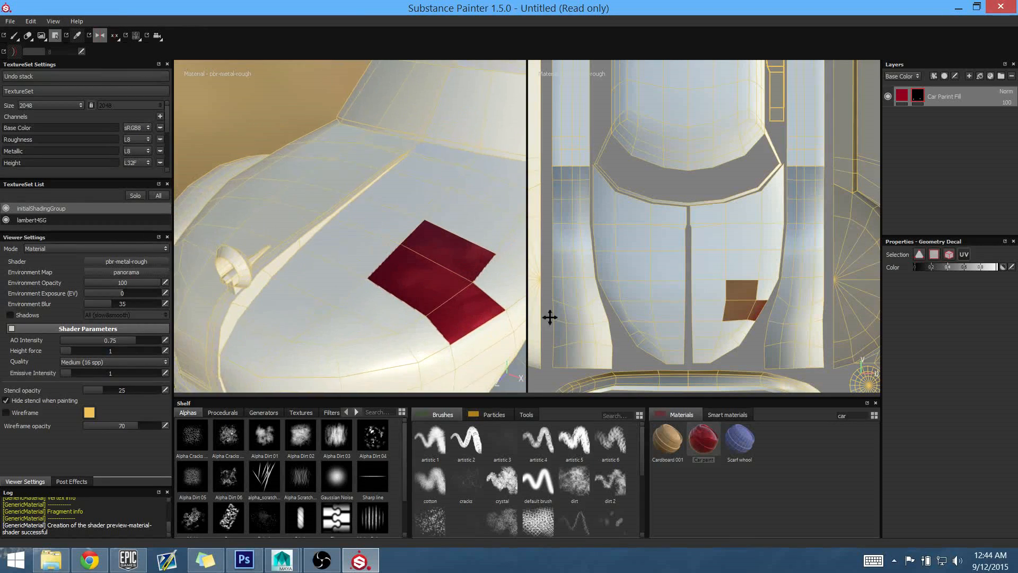
scroll(533, 287, "down", 3)
middle_click_drag(448, 265, 490, 274, "alt")
right_click_drag(490, 274, 339, 170, "alt")
middle_click_drag(392, 238, 348, 206, "alt")
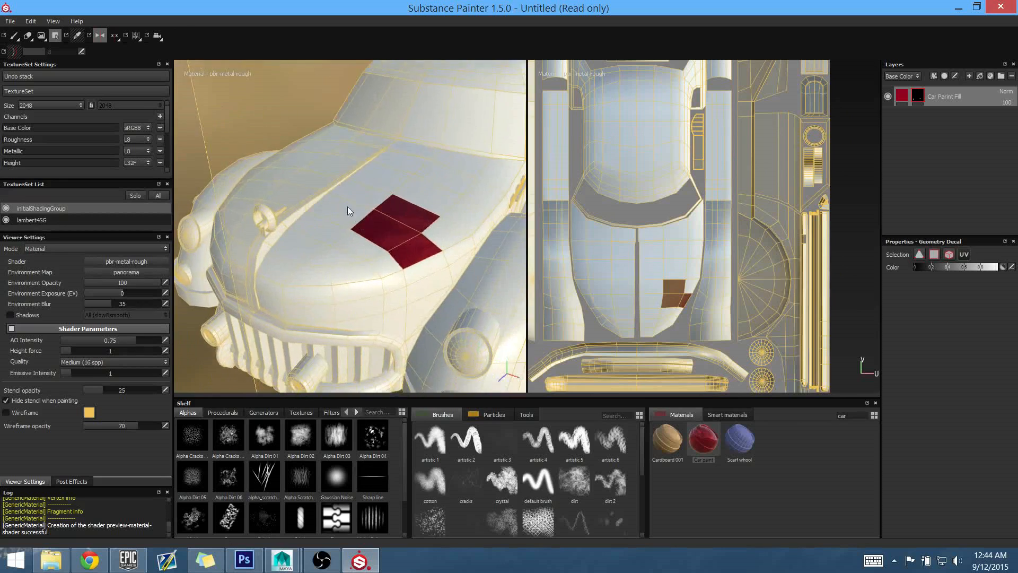
left_click_drag(399, 249, 432, 177, "alt")
scroll(694, 265, "up", 2)
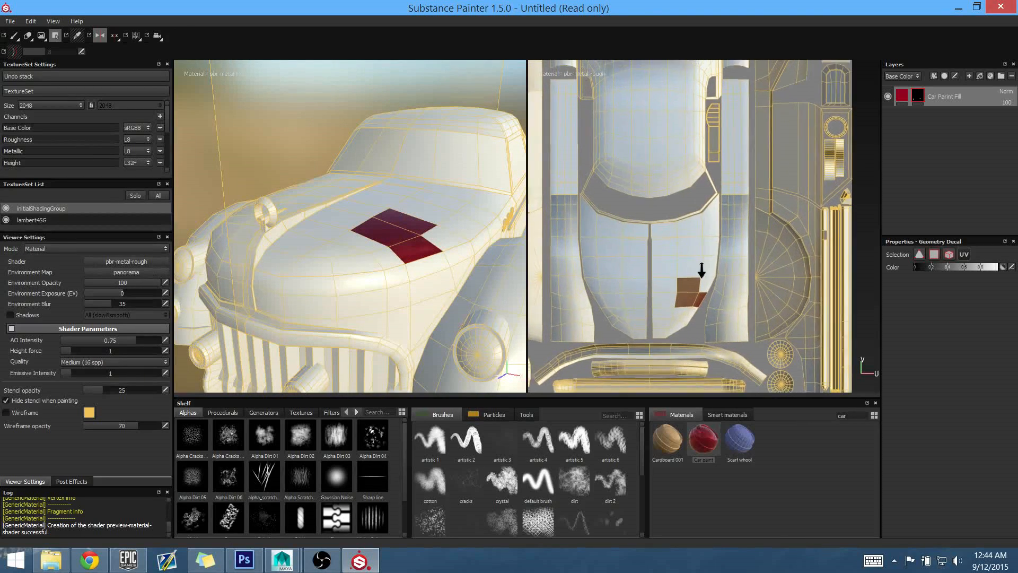
Using UV selection, fill the shells of both hood halves and the top strips of the fenders with car paint
left_click(679, 268)
left_click(739, 306)
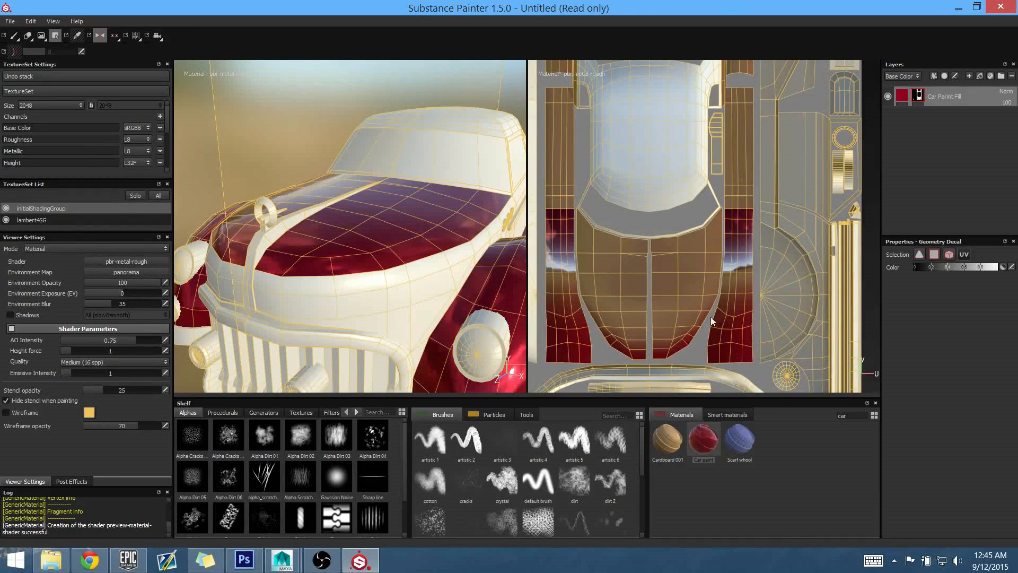
middle_click_drag(425, 307, 355, 215, "alt")
left_click_drag(371, 281, 420, 264, "alt")
middle_click_drag(420, 264, 405, 283, "alt")
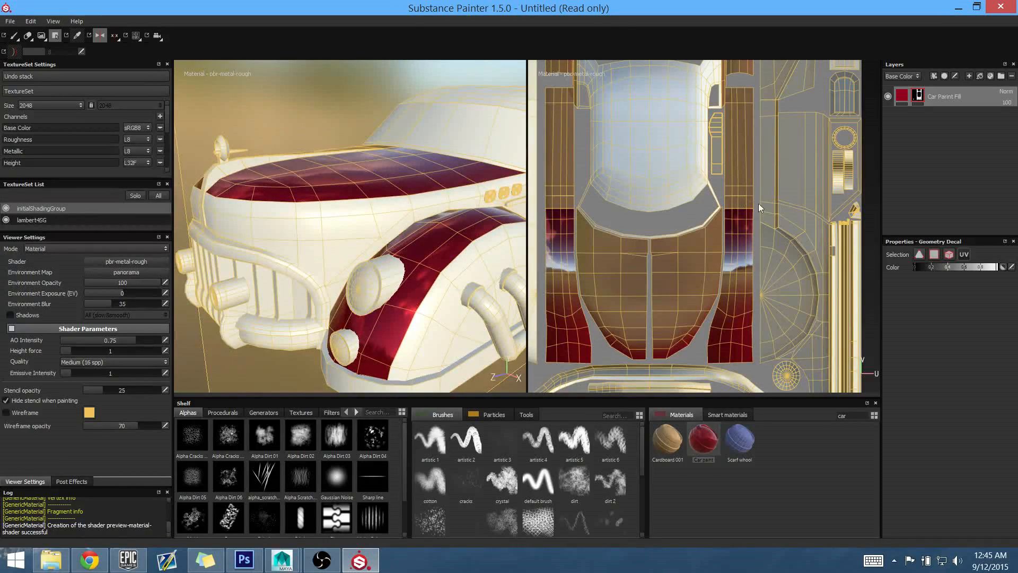
Fill the UV shells of the fender sides and the roof and rear body with car paint
mouse_move(761, 286)
middle_mouse_down("alt")
mouse_move(731, 261)
mouse_move(712, 380)
middle_mouse_up("alt")
left_click(742, 273)
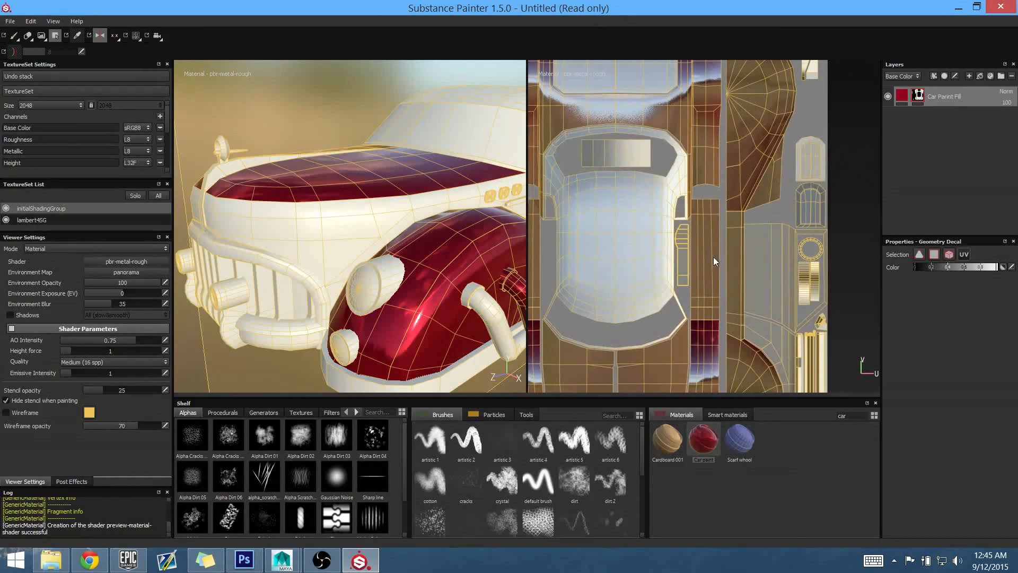
middle_click_drag(713, 256, 748, 282, "alt")
left_click(669, 297)
middle_click_drag(712, 199, 693, 318, "alt")
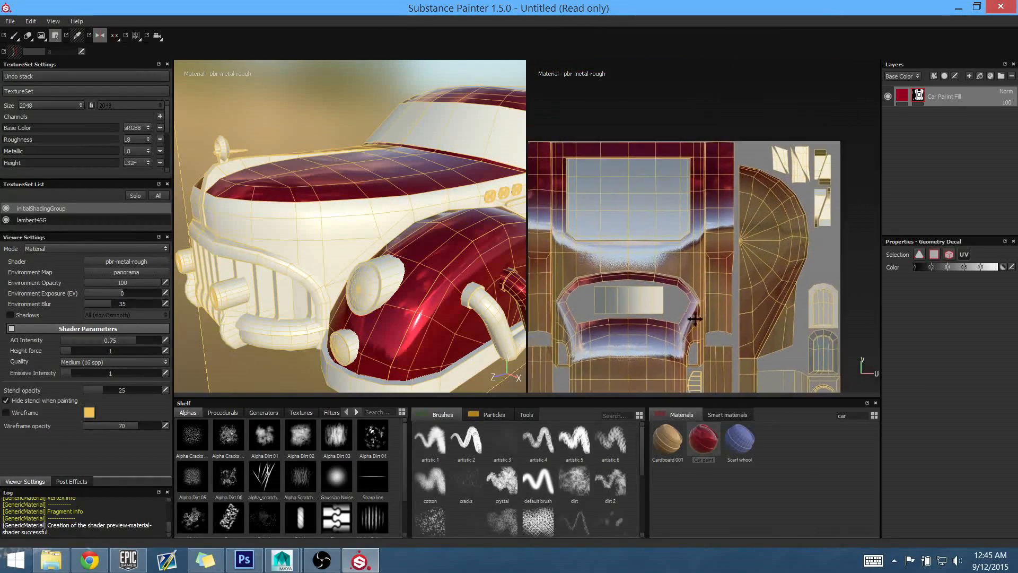
middle_click_drag(698, 260, 699, 202, "alt")
middle_click_drag(796, 285, 736, 232, "alt")
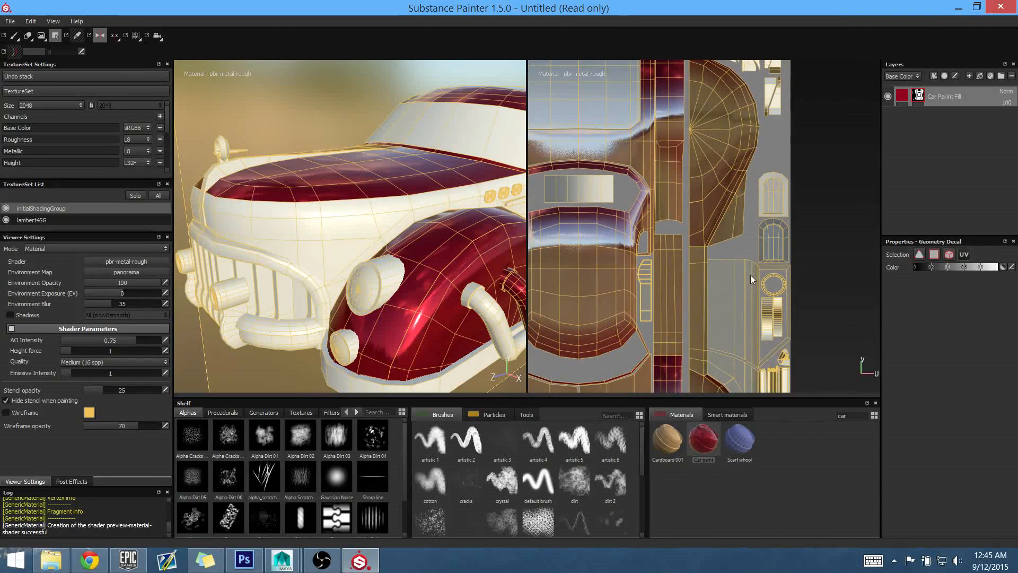
Examine the middle exhaust pipe on the front fender in 3D and locate its shell in the UV view
left_click_drag(436, 254, 414, 256, "alt")
middle_click_drag(445, 297, 386, 233, "alt")
left_click_drag(424, 249, 406, 239, "alt")
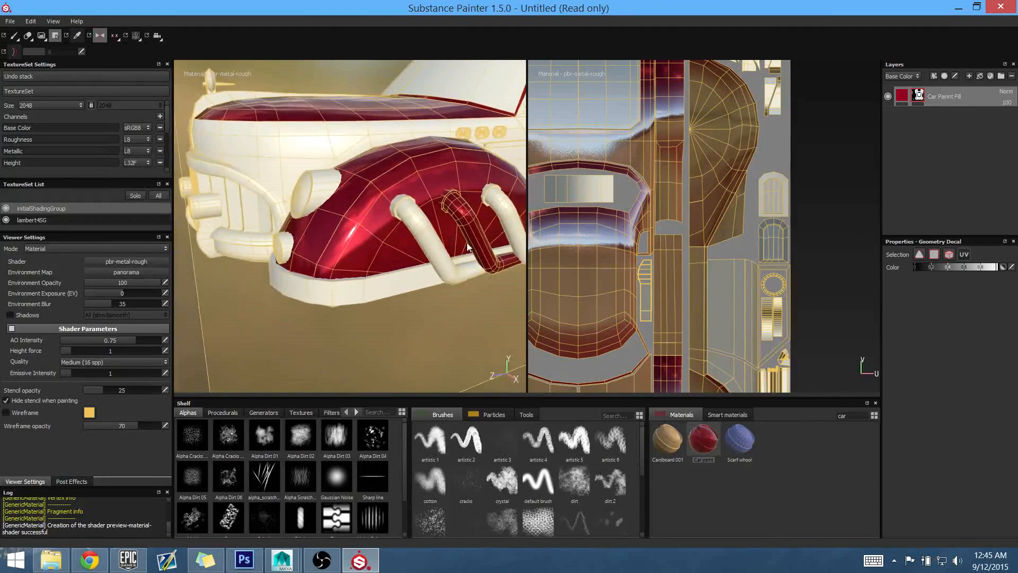
middle_click_drag(471, 247, 430, 255, "alt")
middle_click_drag(686, 288, 798, 96, "alt")
middle_click_drag(697, 211, 772, 209, "alt")
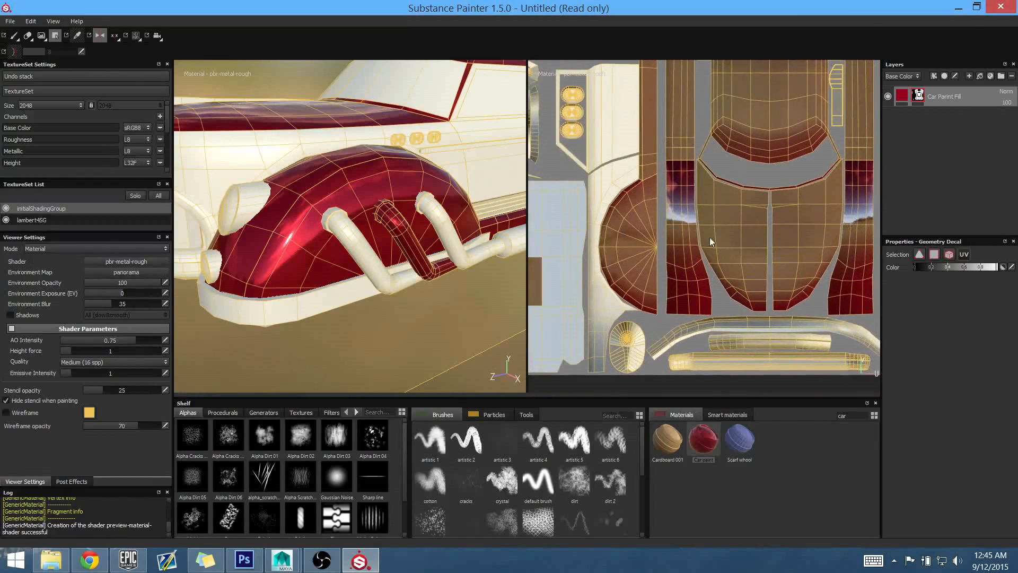
middle_click_drag(709, 237, 771, 265, "alt")
middle_click_drag(669, 252, 774, 246, "alt")
middle_click_drag(691, 278, 742, 392, "alt")
middle_click_drag(699, 233, 692, 302, "alt")
right_click_drag(692, 302, 843, 413, "alt")
middle_click_drag(740, 288, 709, 204, "alt")
right_click_drag(709, 204, 735, 260, "alt")
middle_click_drag(736, 259, 738, 279, "alt")
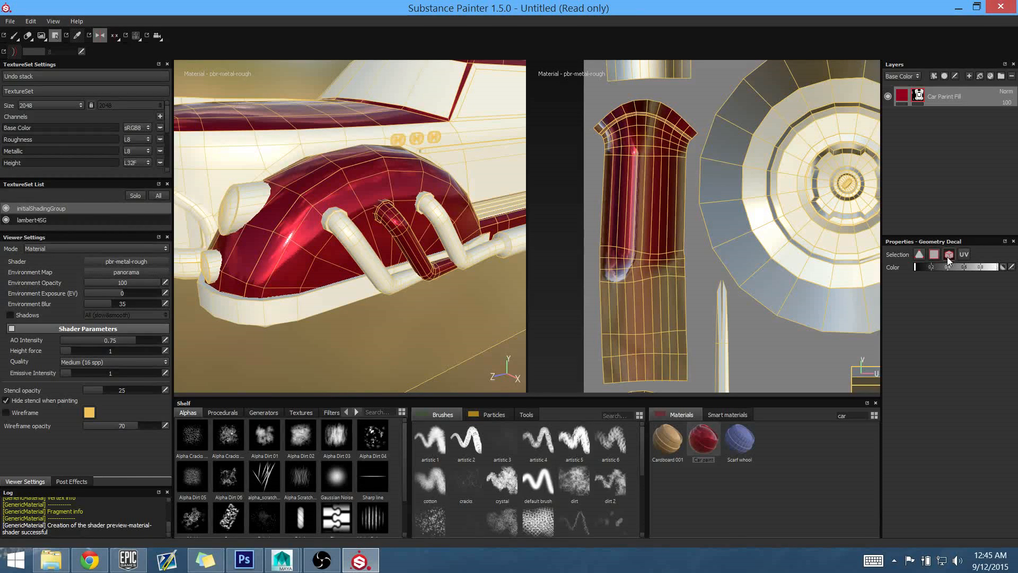
With polygon selection and a black fill color, mask the car paint off the middle exhaust pipe's shaft and lower section
left_click(932, 256)
left_click_drag(599, 144, 673, 193)
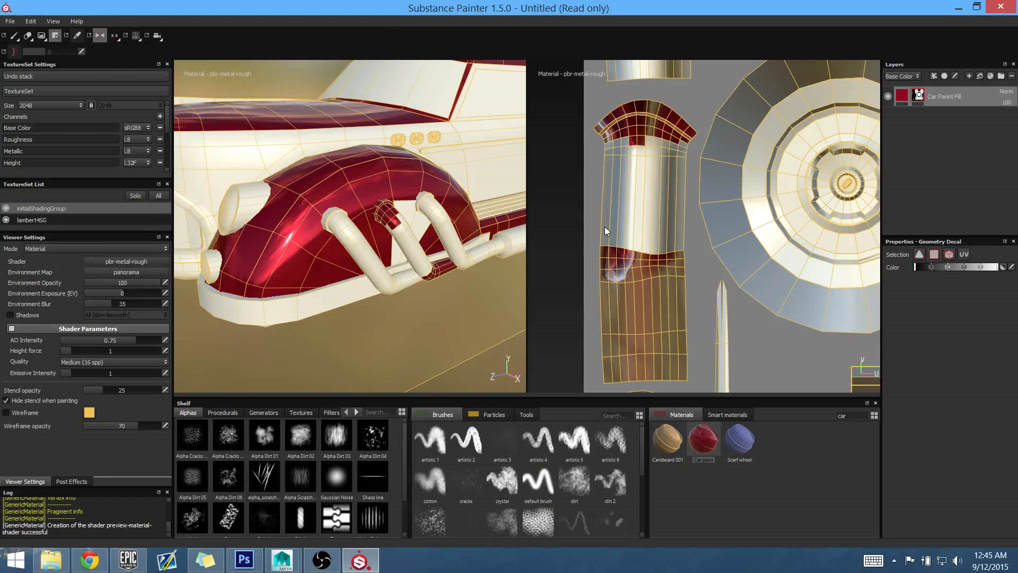
left_click_drag(605, 227, 697, 390)
Mask the car paint off the middle exhaust pipe's curved neck in the UV view, leaving only its collar painted
right_click_drag(667, 245, 742, 233, "alt")
middle_click_drag(742, 234, 743, 352, "alt")
right_click_drag(644, 232, 708, 281, "alt")
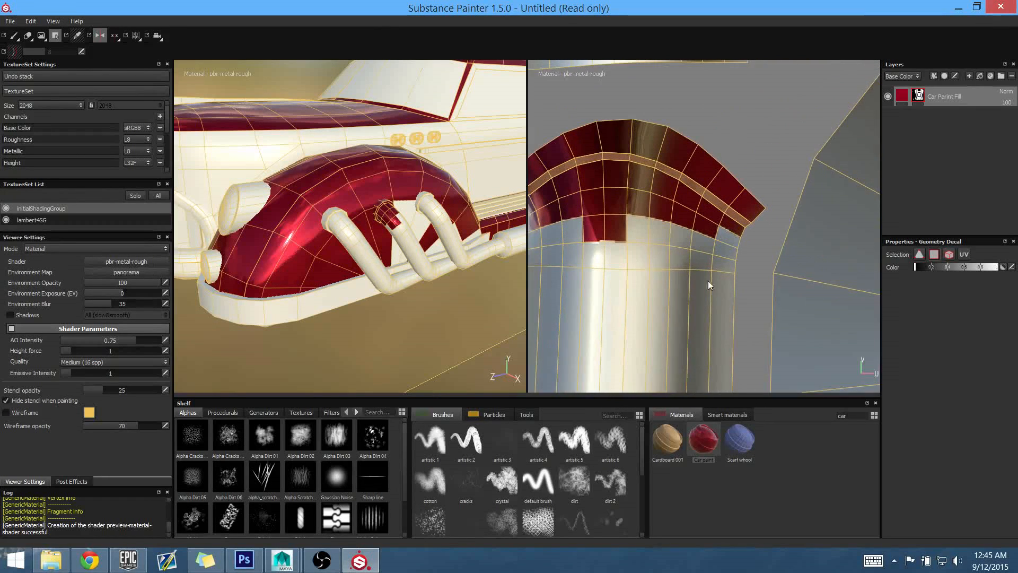
middle_click_drag(637, 227, 686, 239, "alt")
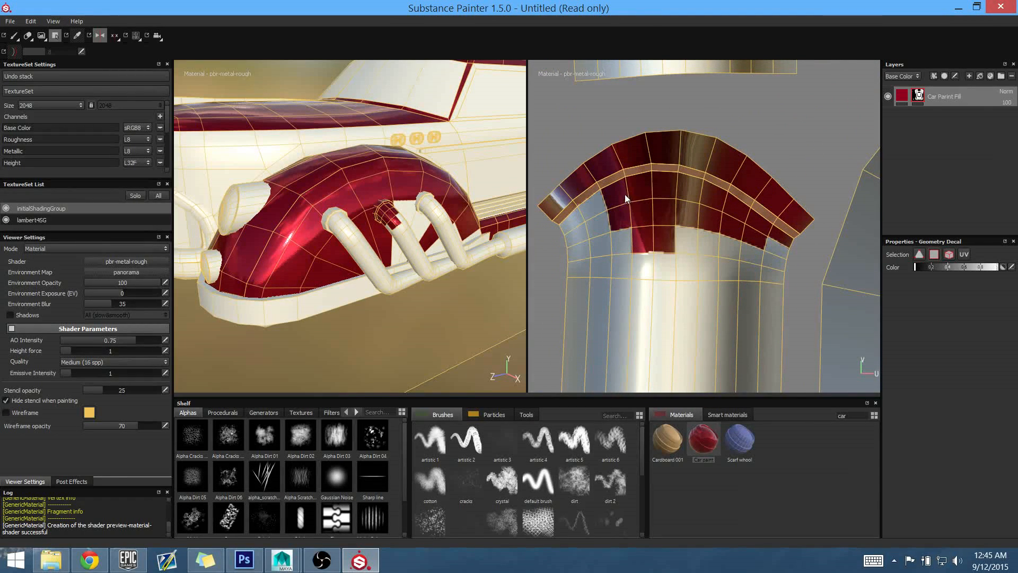
left_click_drag(625, 194, 693, 265)
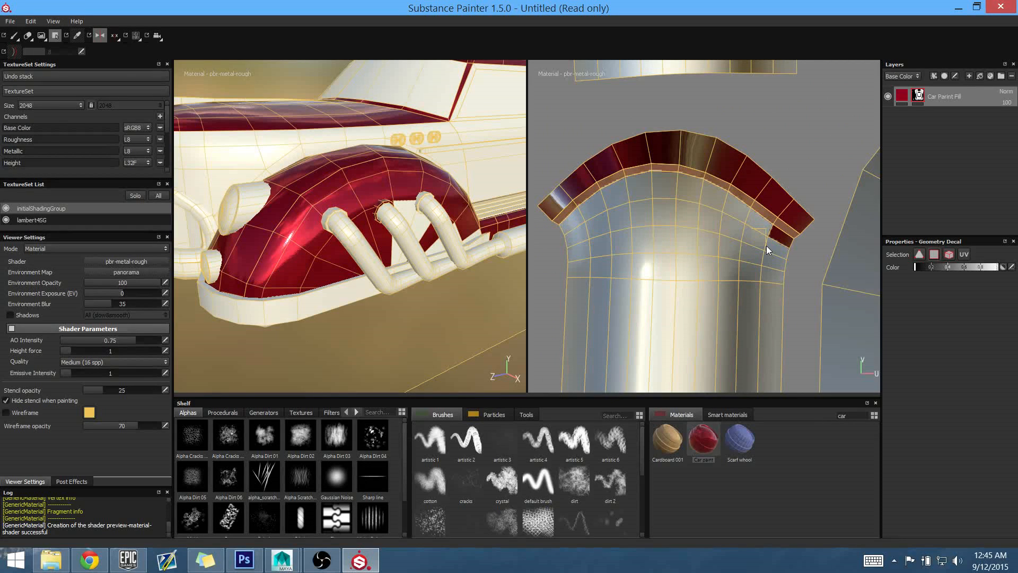
left_click_drag(766, 246, 775, 250)
middle_click_drag(765, 323, 767, 265, "alt")
right_click_drag(766, 265, 688, 244, "alt")
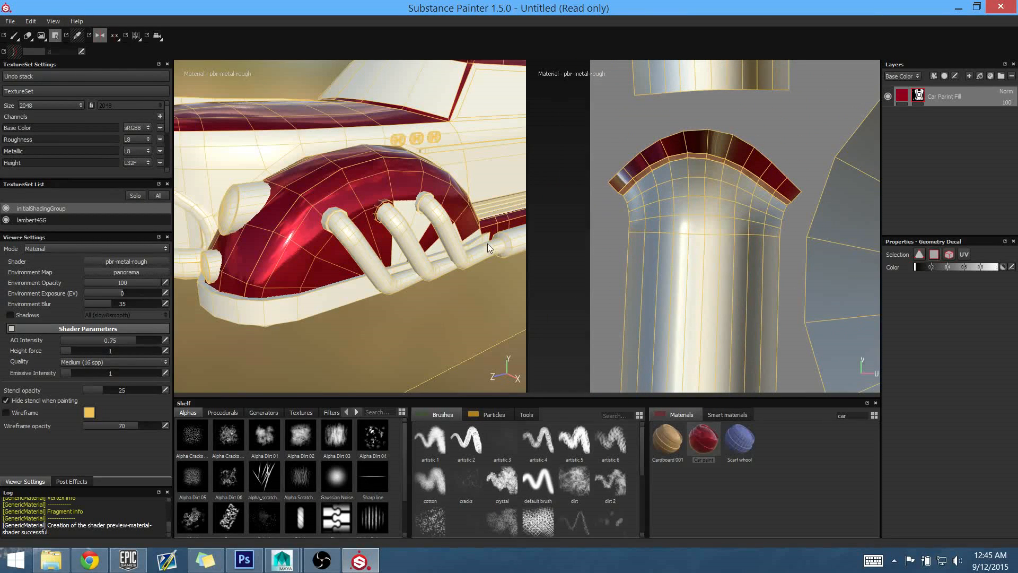
Examine the three exhaust pipes and their collars on the front fender from several angles in 3D
left_click_drag(486, 295, 459, 278, "alt")
middle_click_drag(453, 274, 450, 289, "alt")
middle_click_drag(843, 340, 776, 252, "alt")
right_click_drag(775, 252, 772, 298, "alt")
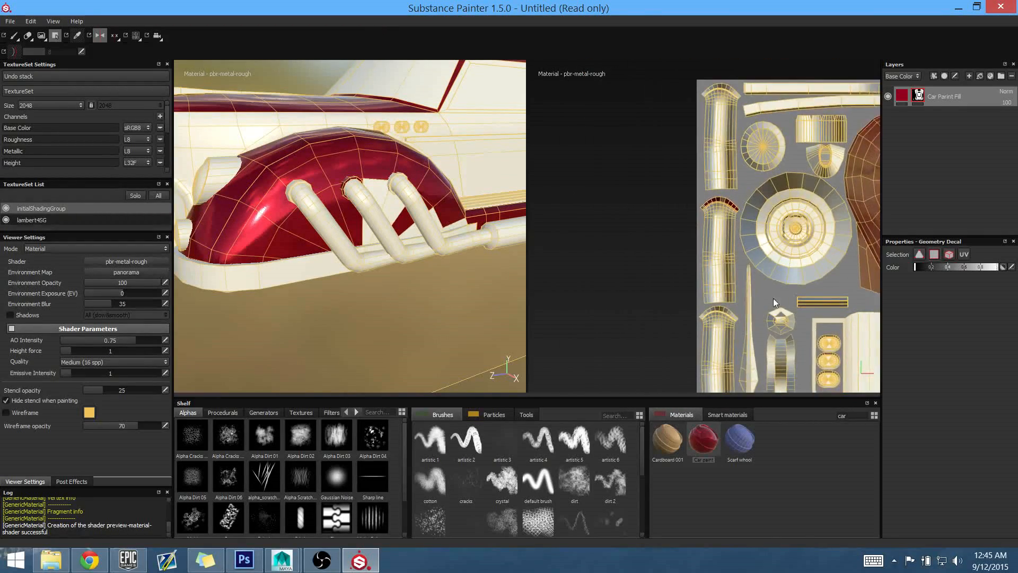
middle_click_drag(831, 360, 763, 264, "alt")
left_click_drag(437, 238, 453, 284, "alt")
right_click_drag(453, 284, 491, 357, "alt")
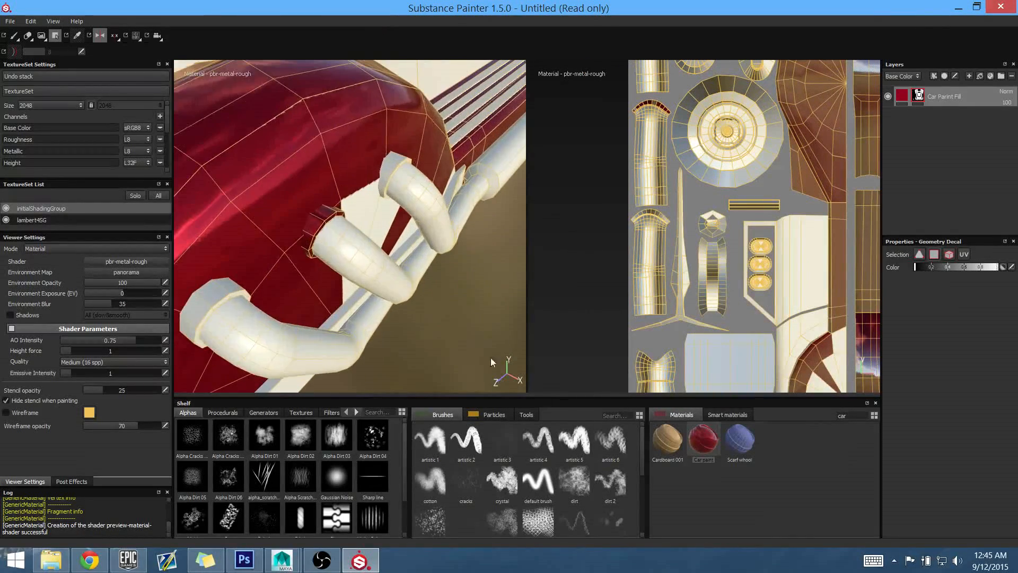
left_click_drag(491, 357, 392, 252, "alt")
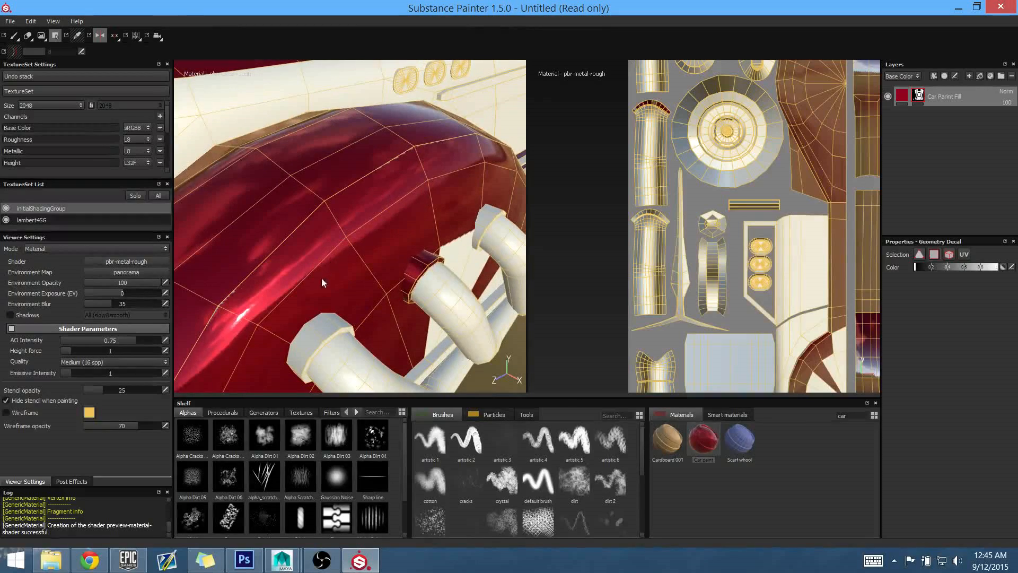
left_click_drag(322, 279, 373, 195, "alt")
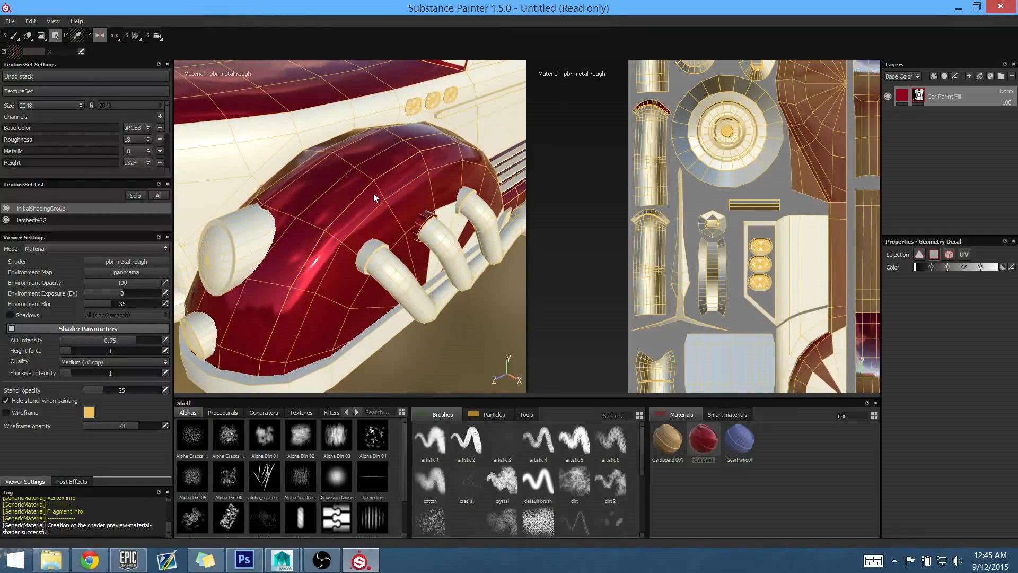
left_click_drag(421, 226, 437, 215, "alt")
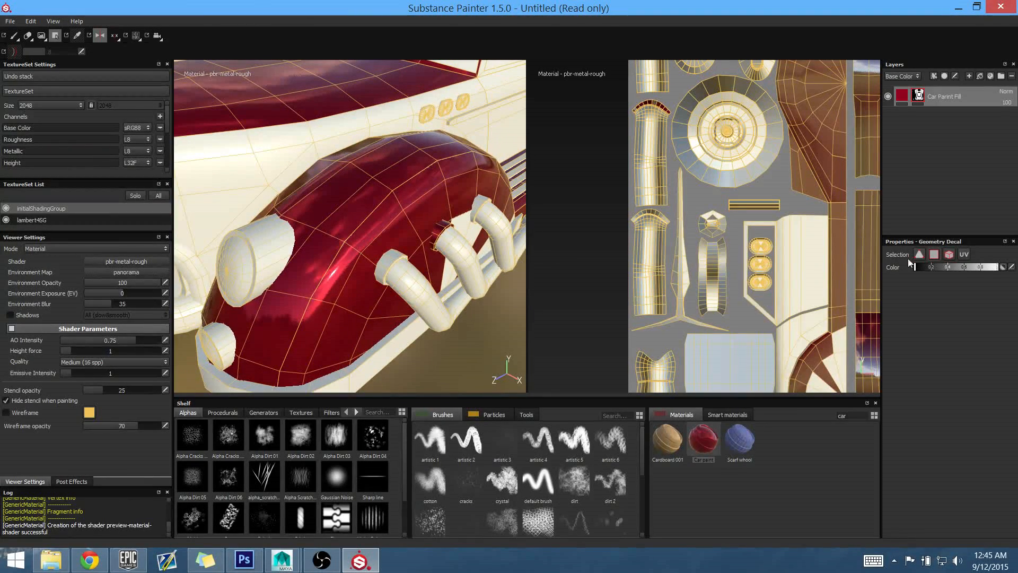
Using mesh selection, fill the whole rear exhaust pipe with car paint from its collar shell in the UV view
left_click(960, 256)
middle_click_drag(721, 271, 697, 231, "alt")
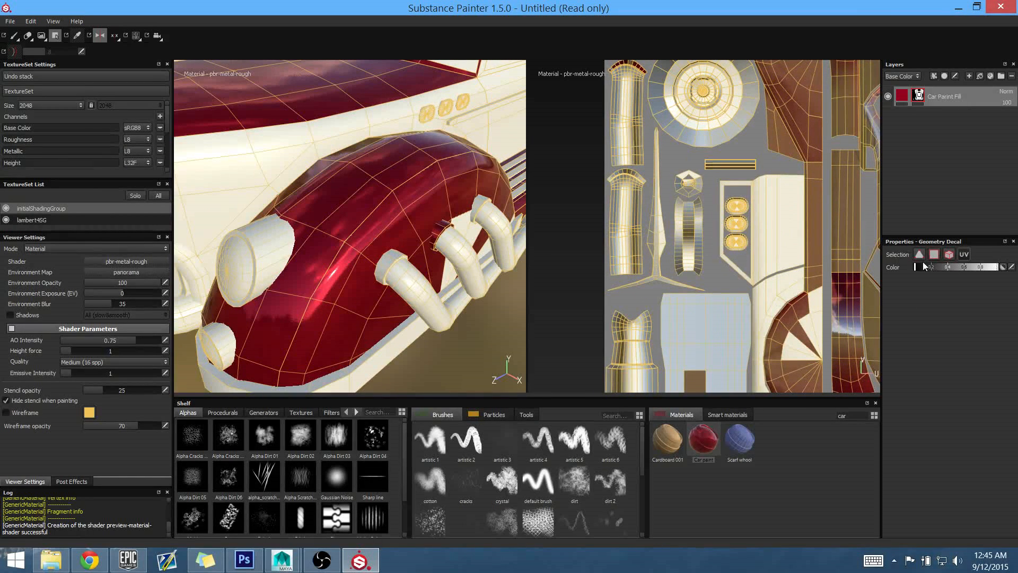
left_click(949, 258)
middle_click_drag(655, 355, 703, 231, "alt")
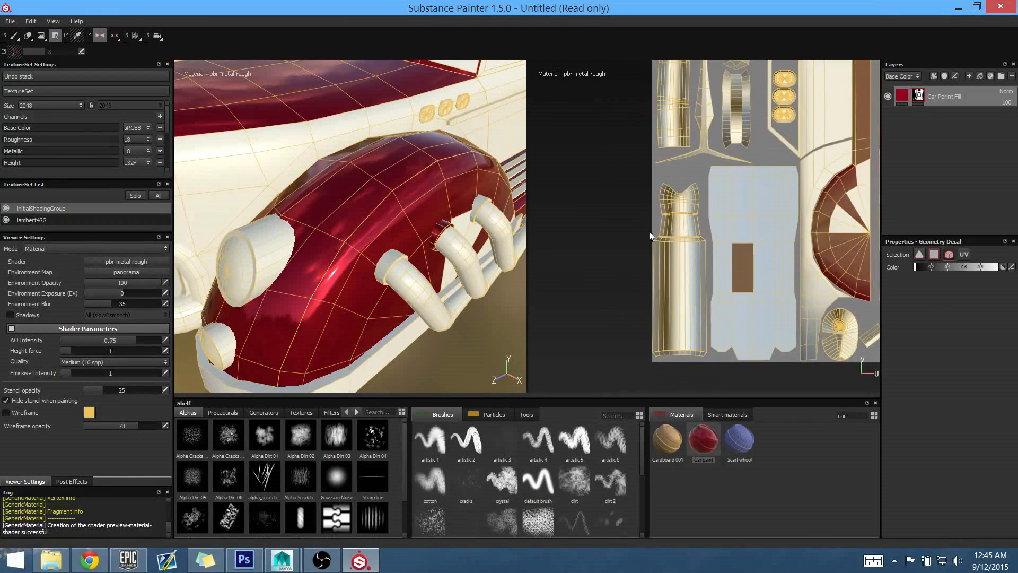
right_click_drag(650, 232, 701, 240, "alt")
middle_click_drag(701, 240, 675, 293, "alt")
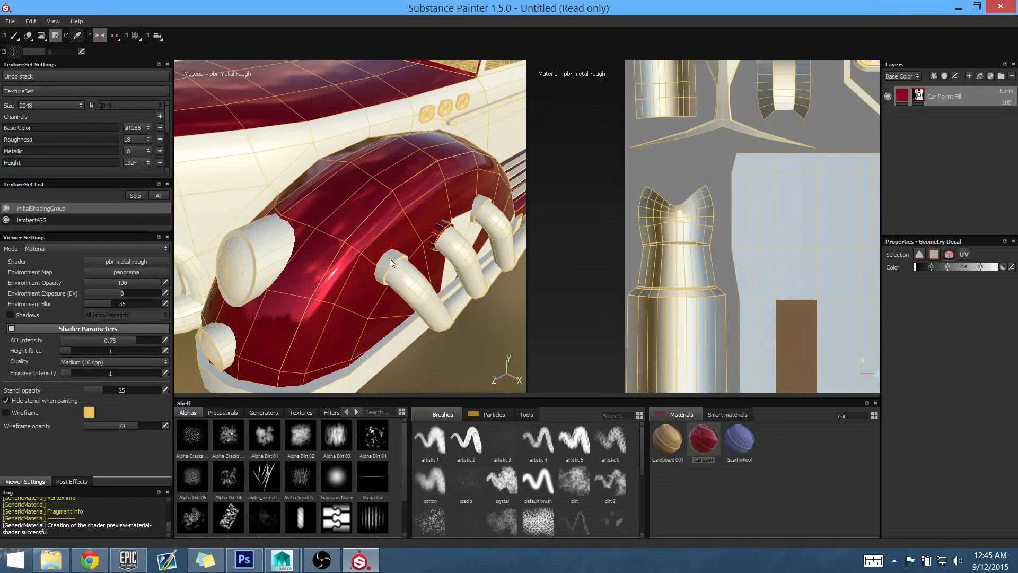
middle_click_drag(425, 281, 375, 307, "alt")
middle_click_drag(683, 247, 669, 477, "alt")
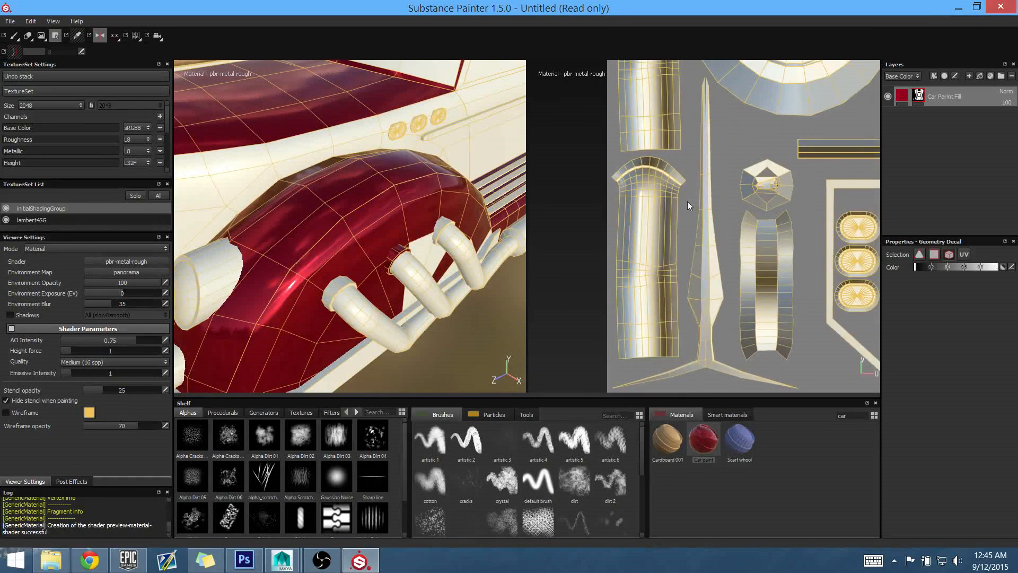
middle_click_drag(687, 203, 681, 318, "alt")
right_click_drag(681, 318, 822, 331, "alt")
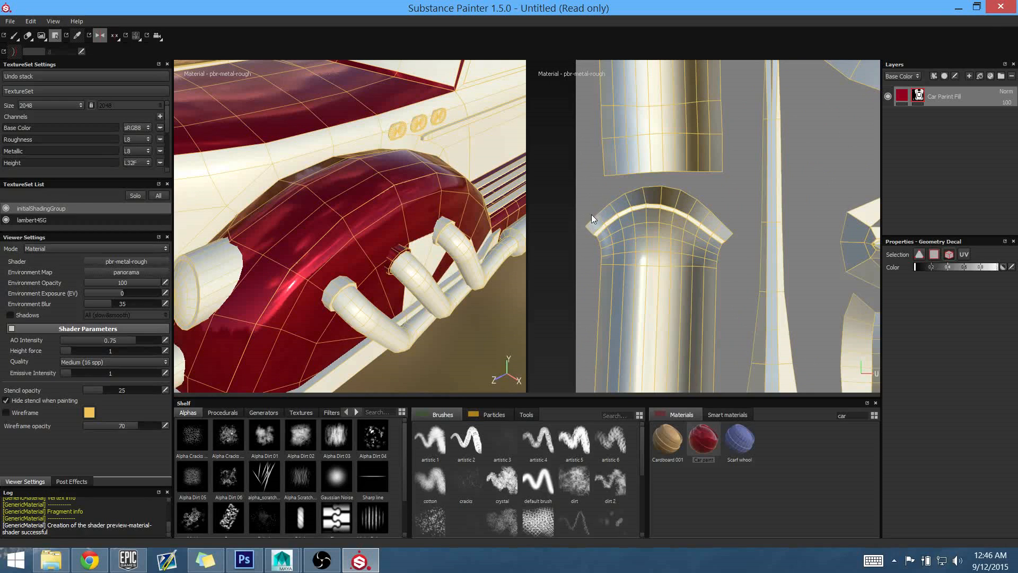
middle_click_drag(635, 250, 655, 302, "alt")
right_click_drag(656, 302, 838, 389, "alt")
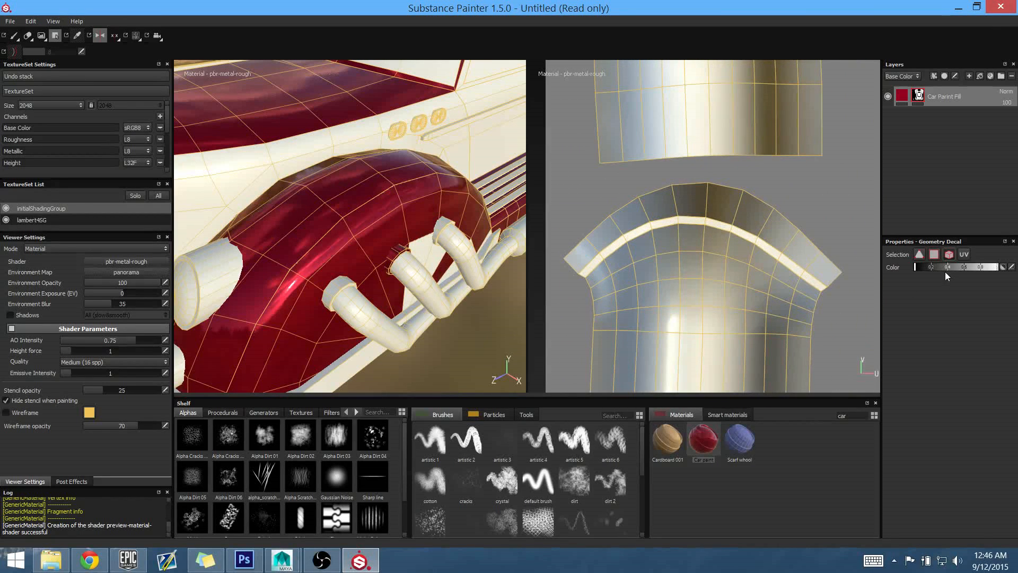
left_click(583, 246)
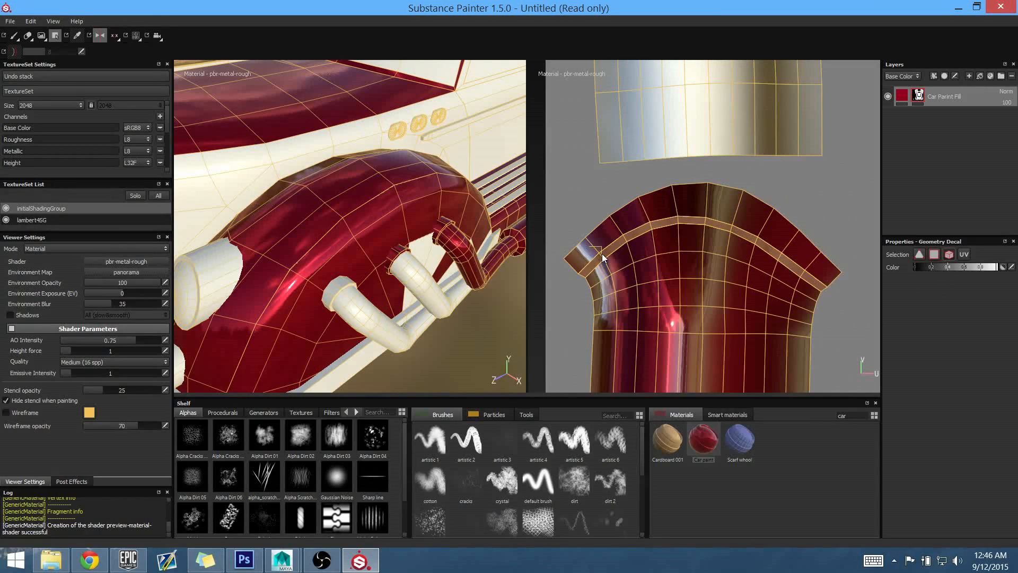
With polygon selection and a black fill color, mask the car paint off the rear exhaust pipe's neck and shaft, keeping its collar painted
middle_click_drag(673, 228, 670, 180, "alt")
right_click_drag(670, 179, 648, 229, "alt")
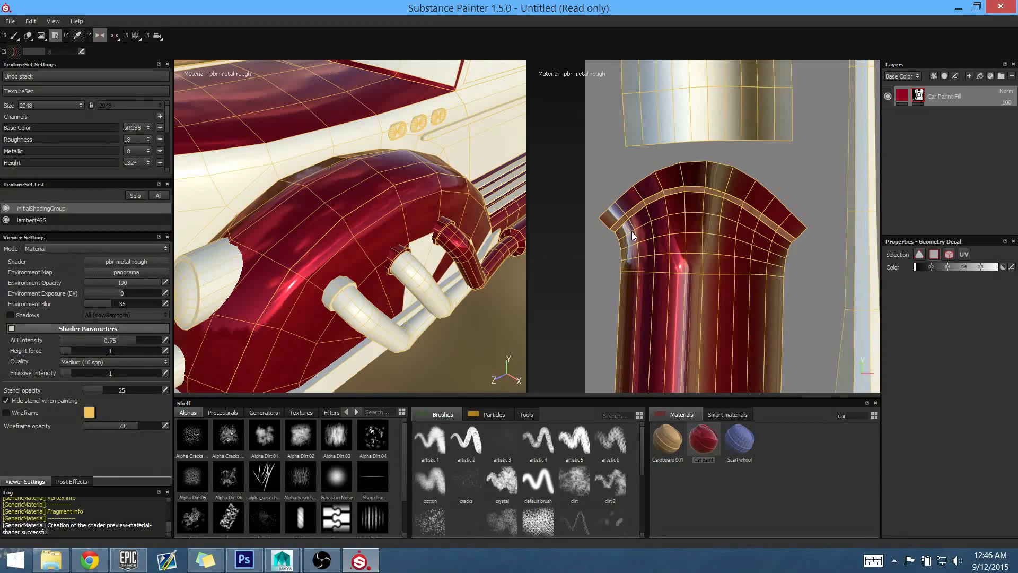
left_click_drag(682, 253, 758, 312)
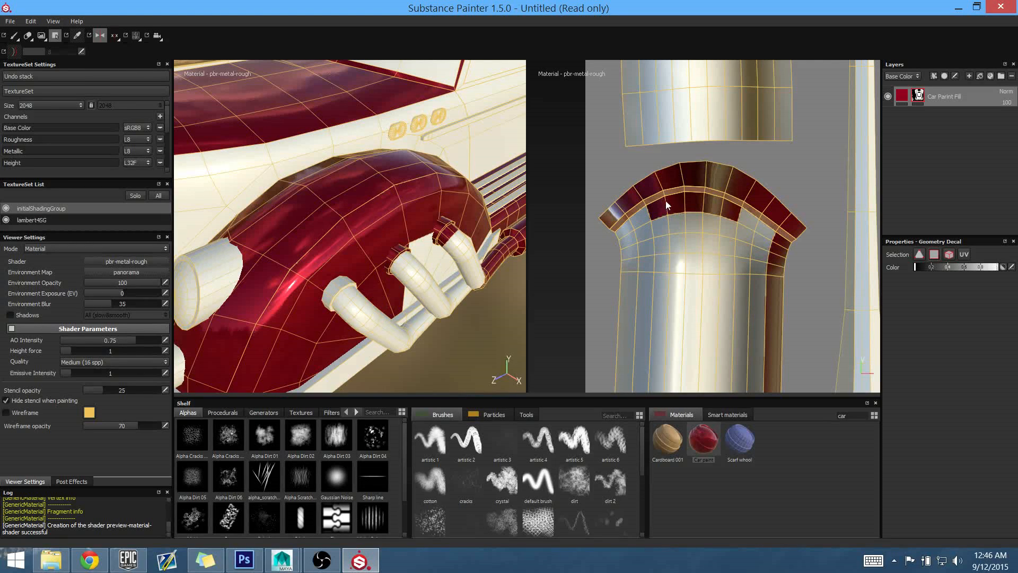
left_click_drag(686, 211, 729, 221)
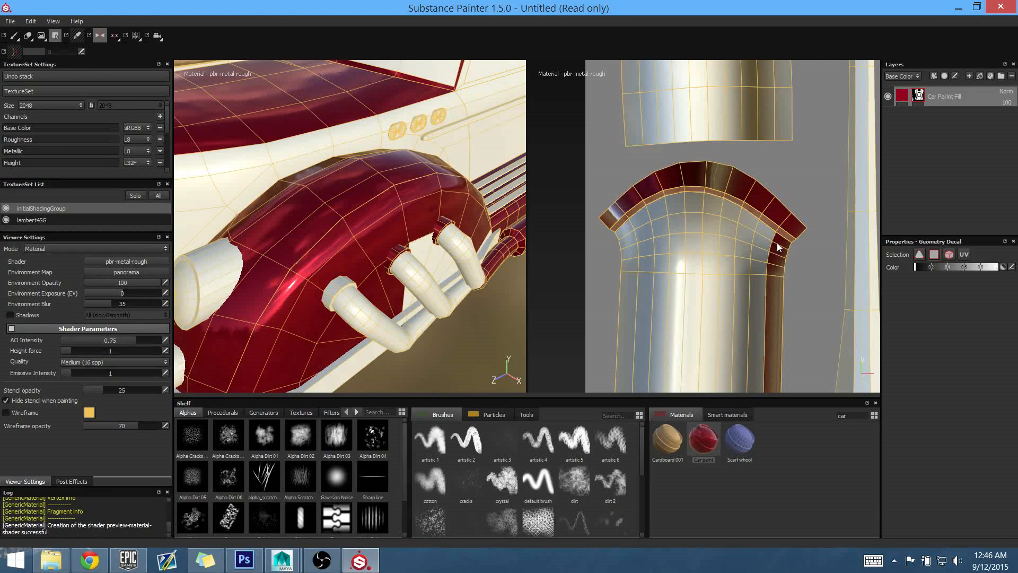
left_click(777, 241)
left_click_drag(776, 275, 776, 333)
Mask the car paint off the rear exhaust pipe's lower section and the shell of the side pipe it joins
middle_click_drag(776, 333, 744, 181, "alt")
right_click_drag(744, 180, 599, 212, "alt")
middle_click_drag(750, 376, 681, 231, "alt")
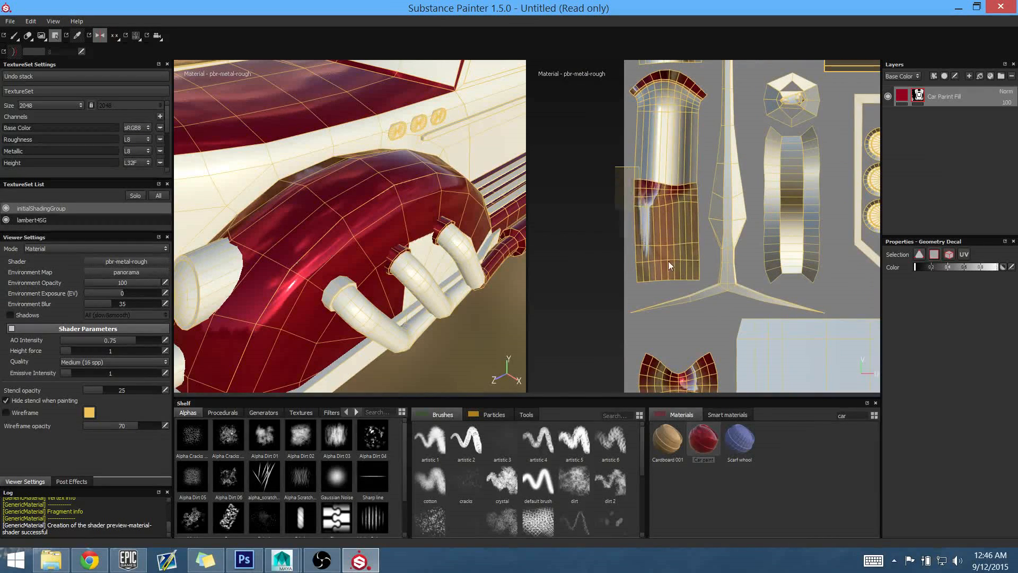
left_click_drag(668, 261, 701, 294)
middle_click_drag(701, 347, 702, 179, "alt")
left_click_drag(638, 171, 739, 443)
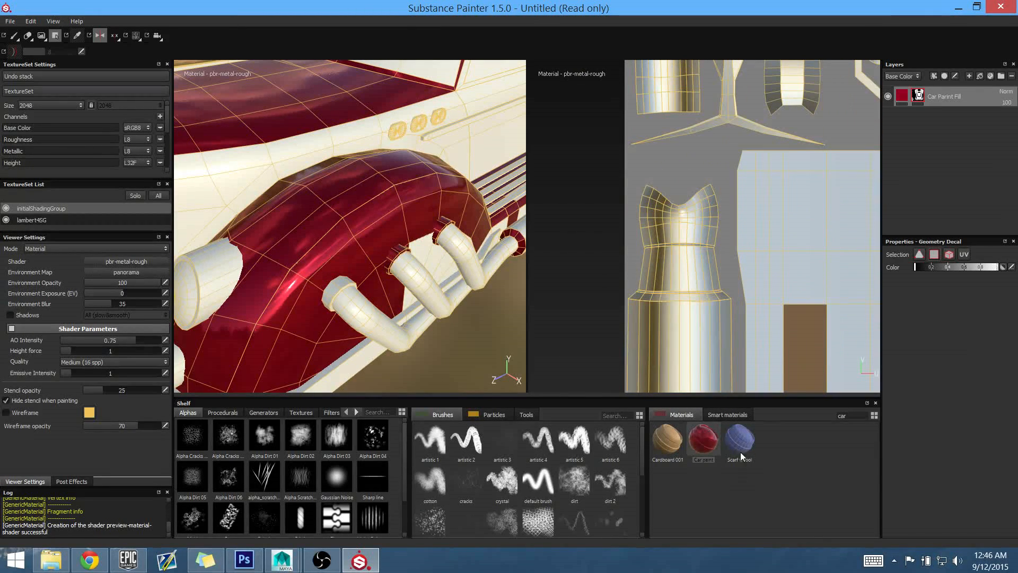
left_click(740, 452)
mouse_move(722, 316)
middle_mouse_down("alt")
mouse_move(709, 269)
mouse_move(619, 149)
middle_mouse_up("alt")
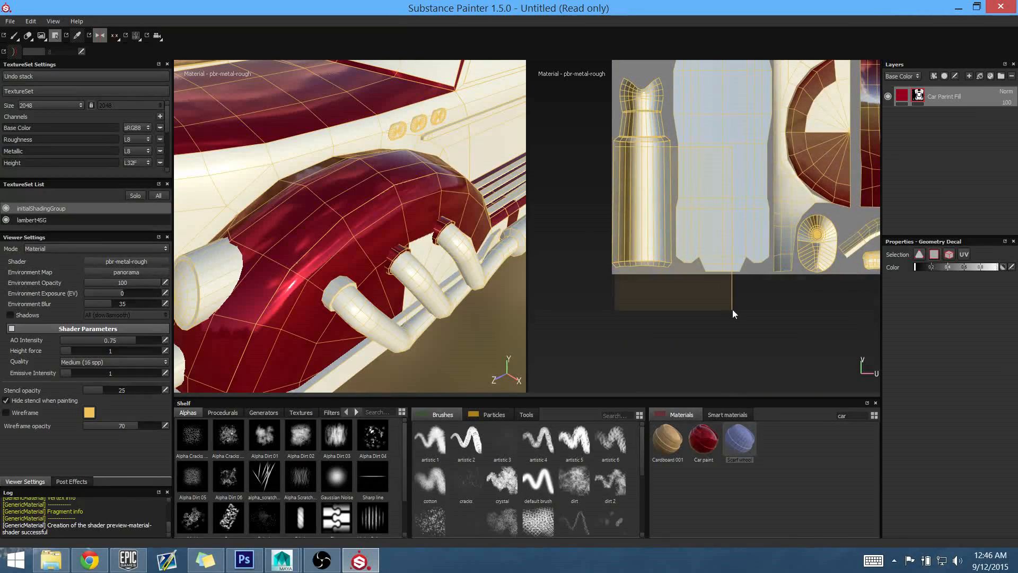
left_click_drag(733, 309, 733, 312)
Set the fill color to white and fill the missing polygons of the fender sides with car paint
middle_click_drag(757, 263, 661, 306, "alt")
middle_click_drag(667, 241, 679, 319, "alt")
middle_click_drag(799, 334, 812, 279, "alt")
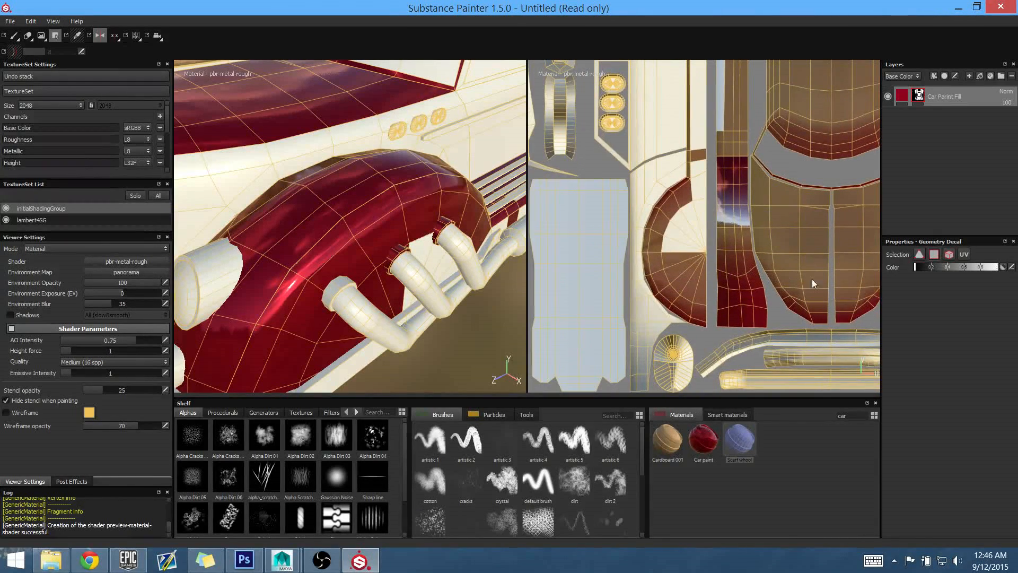
left_click(995, 267)
key("f")
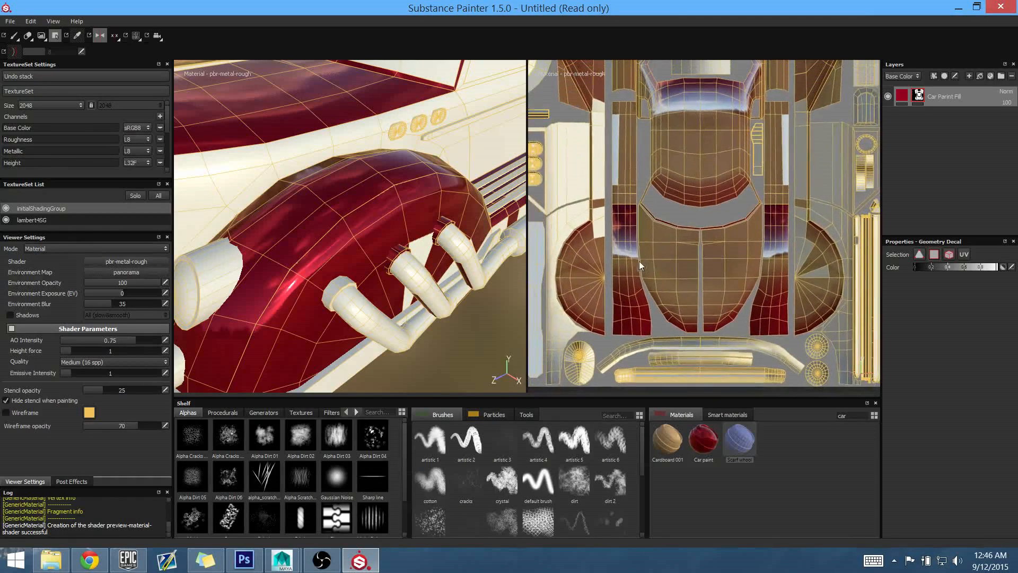
scroll(822, 339, "up", 2)
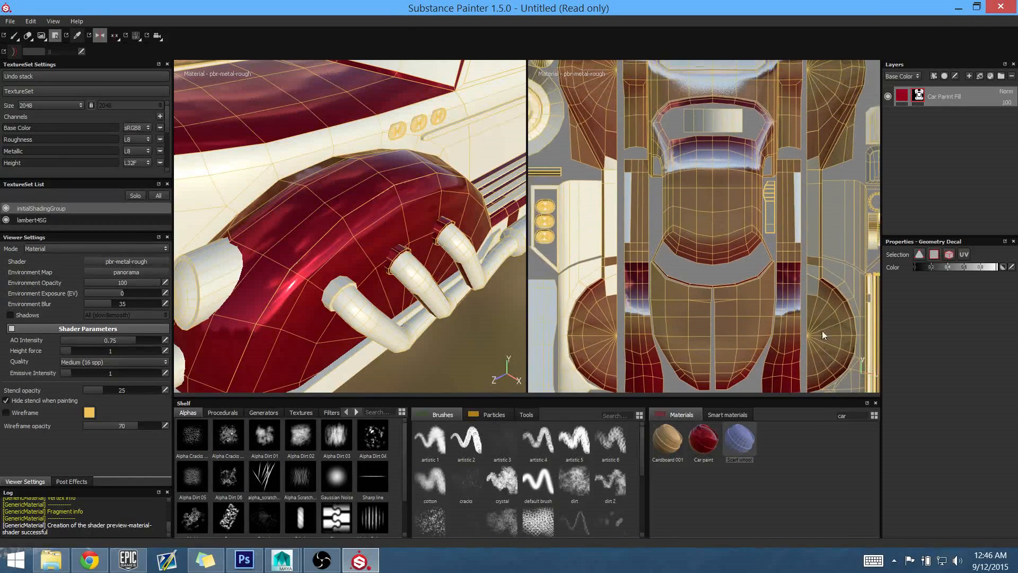
left_click_drag(812, 268, 816, 297)
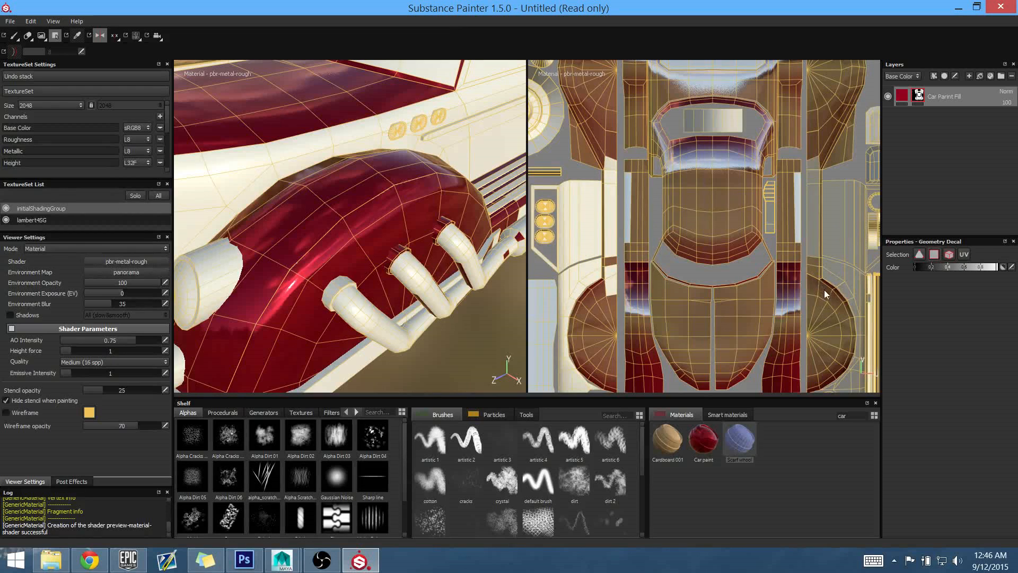
Switch to UV selection and fill the narrow side strip shells beside the roof with car paint
middle_click_drag(824, 289, 817, 294, "alt")
left_click(962, 257)
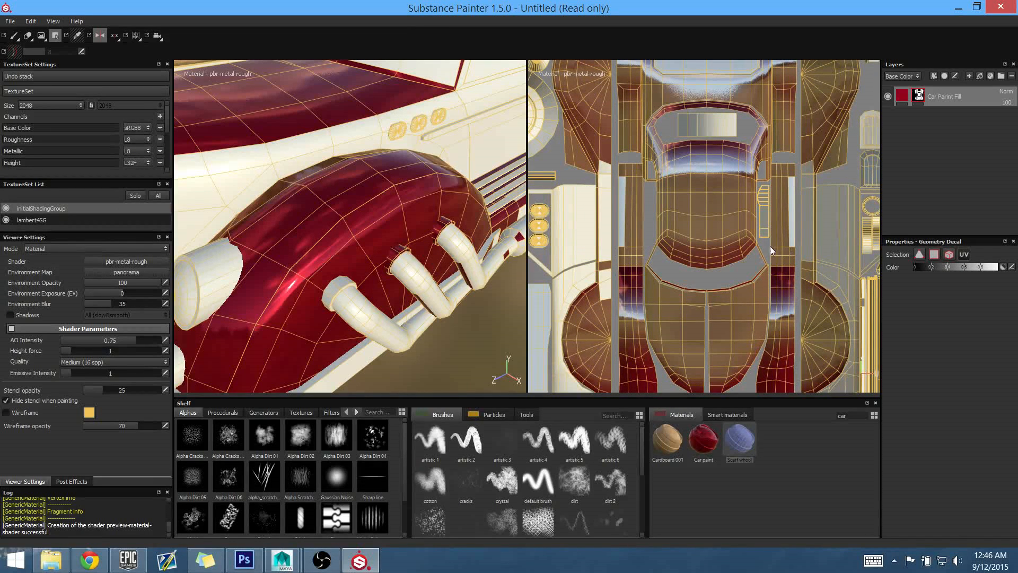
left_click(807, 248)
left_click(630, 227)
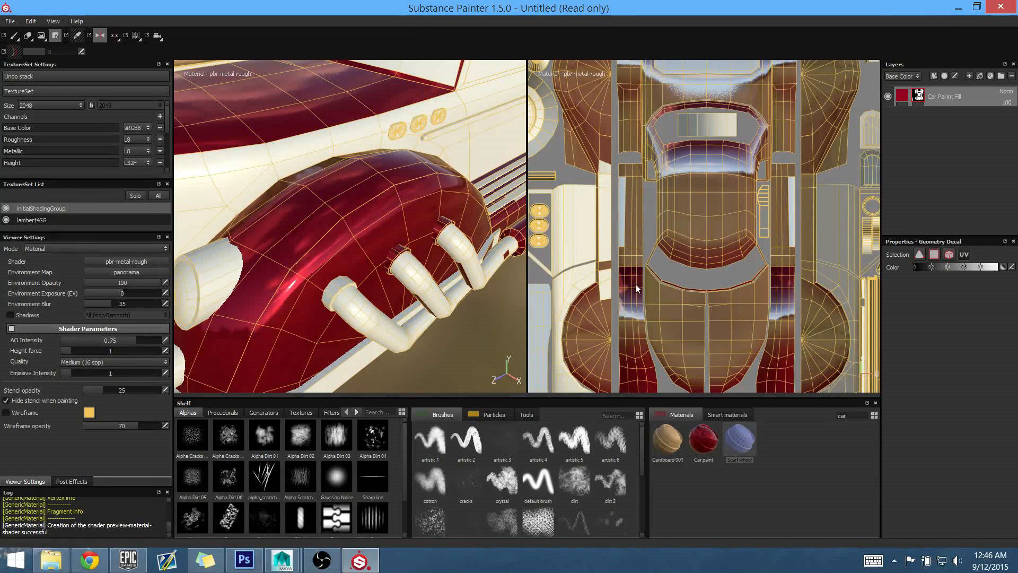
middle_click_drag(644, 210, 637, 288, "alt")
mouse_move(474, 292)
left_mouse_down("alt")
mouse_move(446, 291)
mouse_move(425, 257)
mouse_move(458, 283)
left_mouse_up("alt")
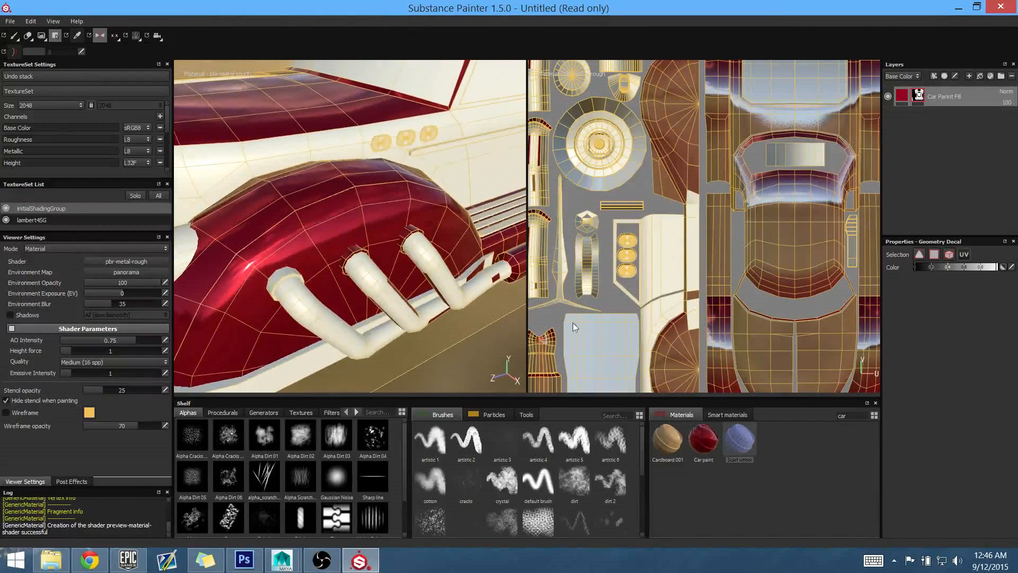
Mask the stray car paint off the shafts of the upper two exhaust pipe shells in the UV view
middle_click_drag(757, 230, 861, 316, "alt")
middle_click_drag(772, 261, 824, 275, "alt")
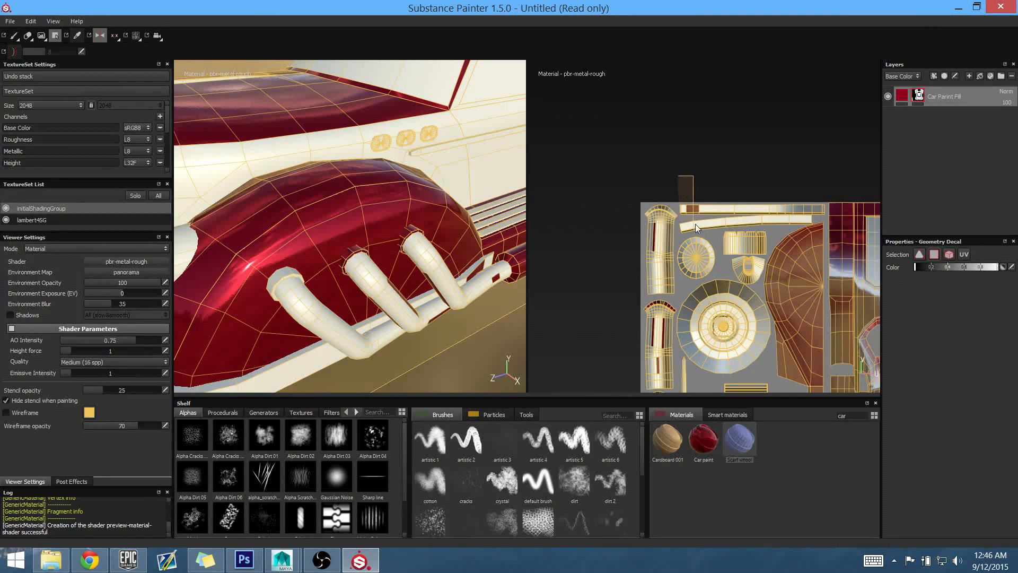
left_click_drag(695, 223, 696, 226)
middle_click_drag(505, 325, 503, 297, "alt")
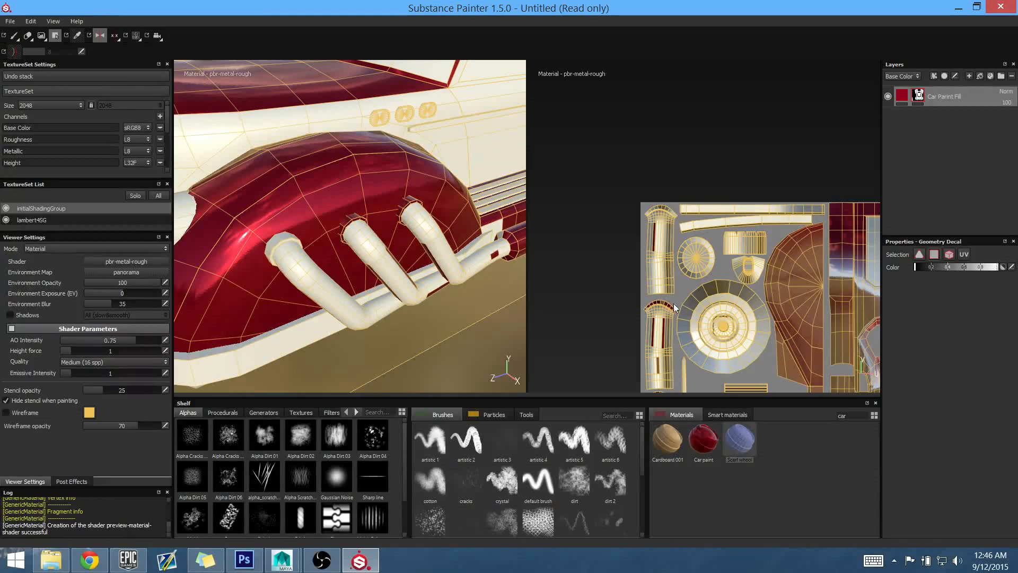
middle_click_drag(666, 274, 664, 160, "alt")
left_click_drag(650, 219, 670, 262)
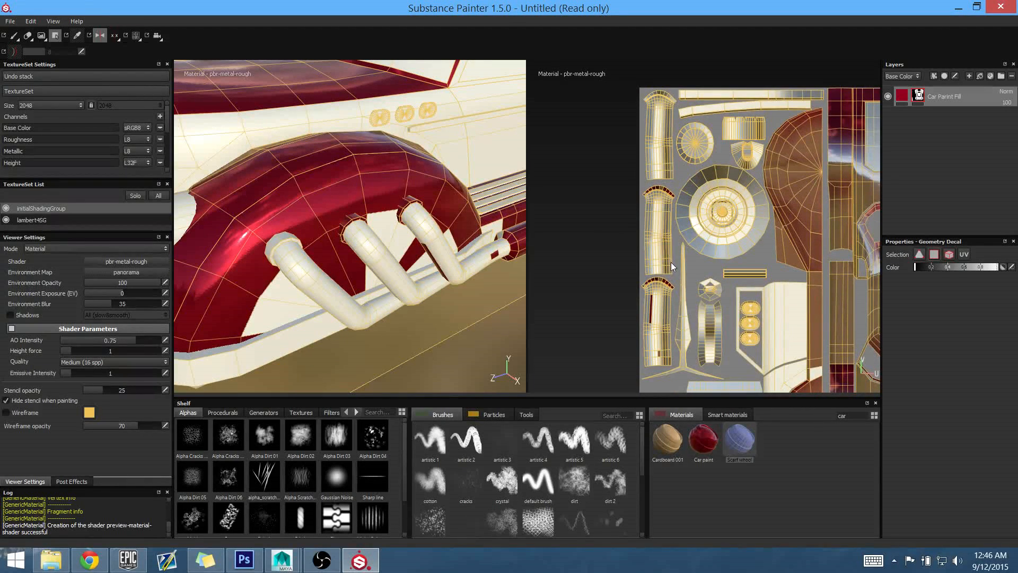
Mask the stray car paint off the lowest exhaust pipe shell's shaft and the whole side pipe shell below it
middle_click_drag(664, 370, 660, 303, "alt")
left_click_drag(642, 239, 663, 297)
middle_click_drag(682, 360, 687, 256, "alt")
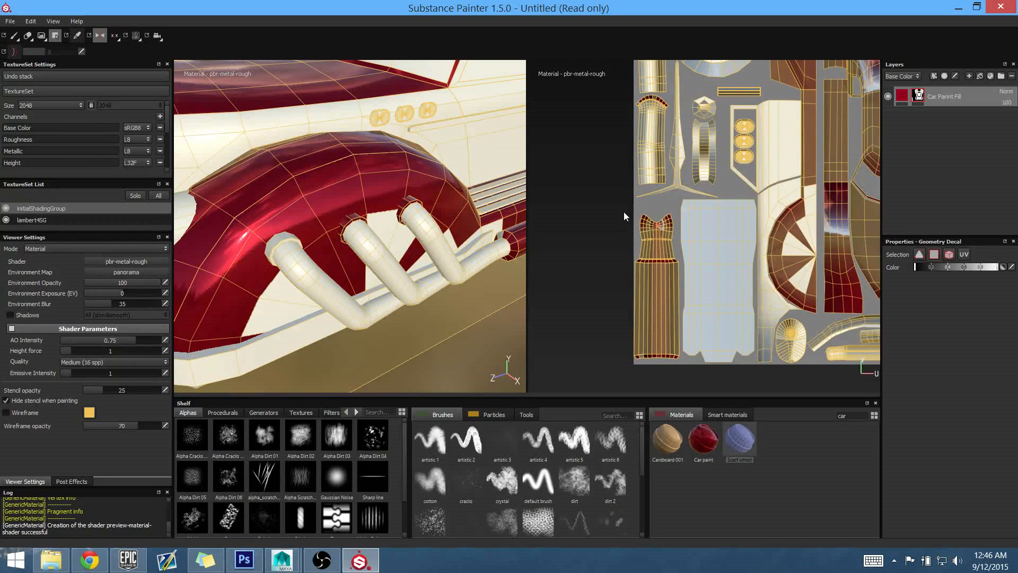
left_click_drag(625, 215, 686, 377)
middle_click_drag(457, 299, 479, 252, "alt")
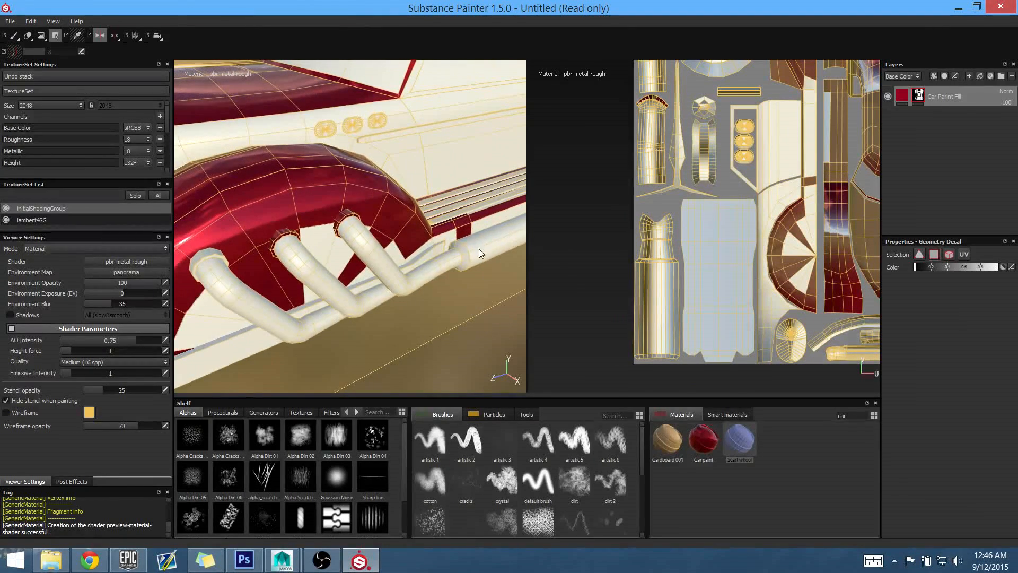
middle_click_drag(638, 268, 608, 251, "alt")
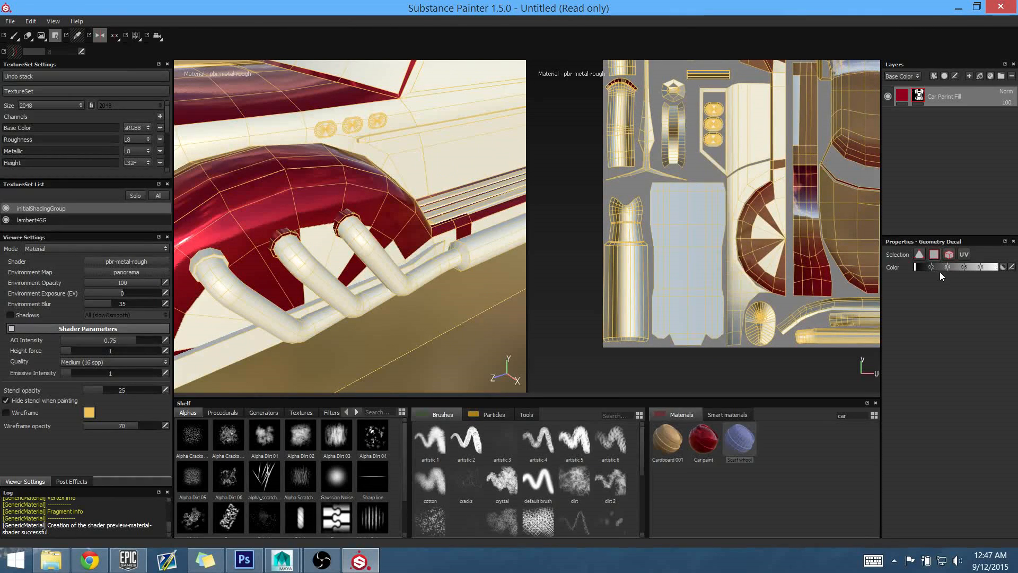
Fill the missing polygons of the round fender shell and the adjoining body strip with car paint in the UV view
middle_click_drag(690, 240, 636, 228, "alt")
right_click_drag(636, 227, 791, 277, "alt")
middle_click_drag(791, 278, 708, 325, "alt")
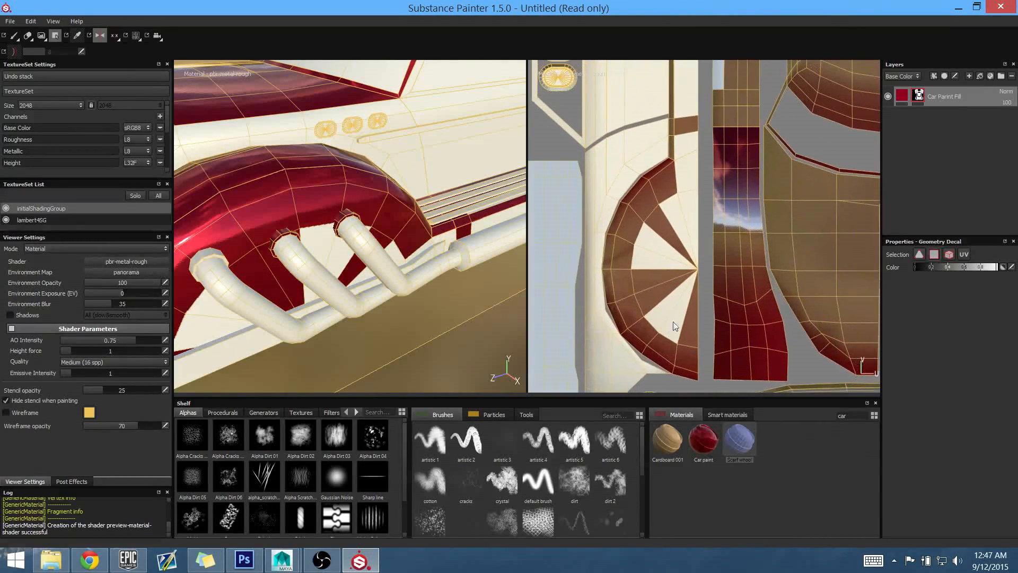
middle_click_drag(669, 231, 688, 311, "alt")
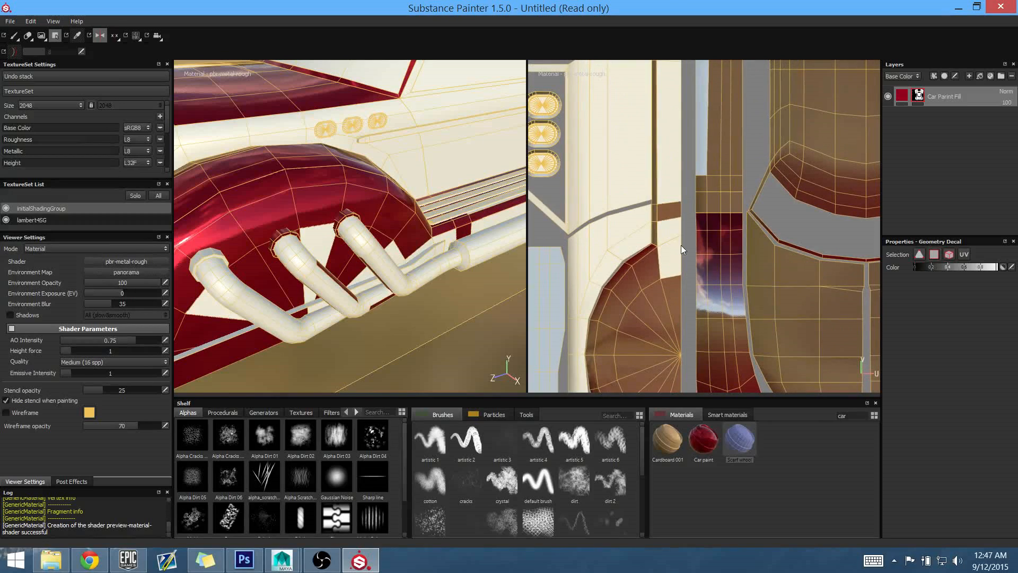
left_click(681, 245)
left_click(673, 165)
middle_click_drag(676, 159, 681, 286, "alt")
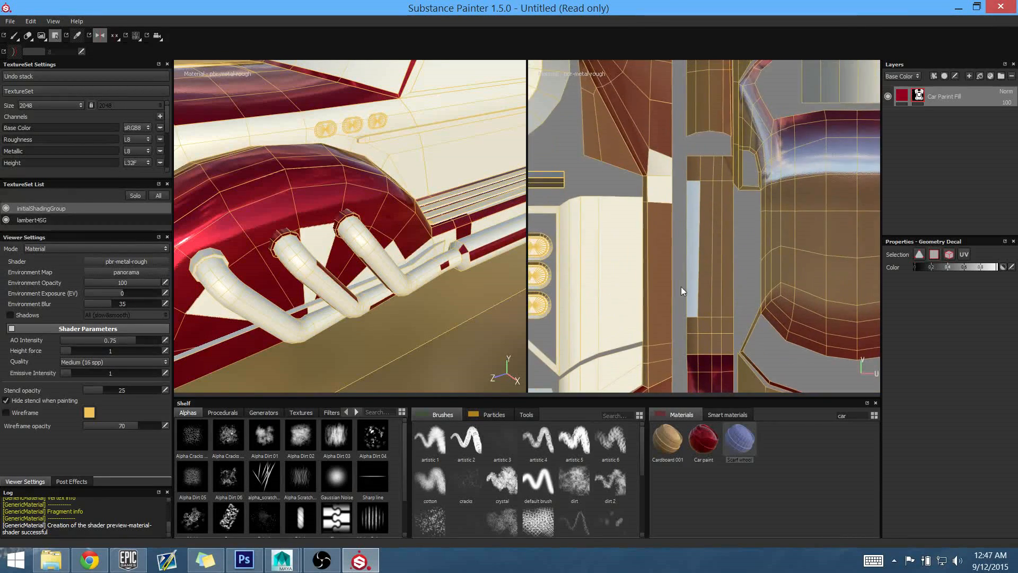
right_click_drag(681, 286, 631, 271, "alt")
middle_click_drag(632, 271, 693, 218, "alt")
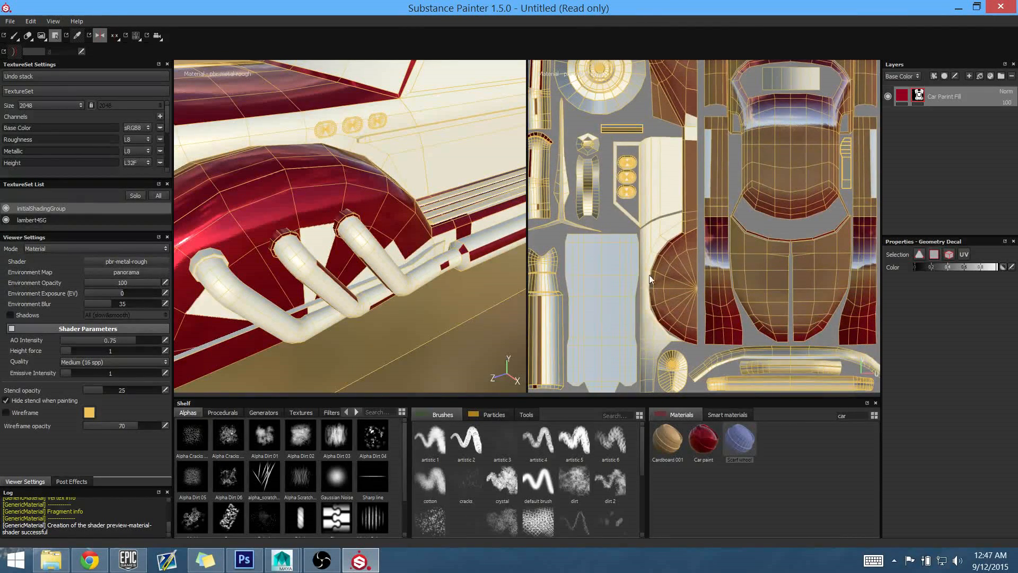
Fill the whole connected body side with car paint from the round fender shell in the UV view
left_click_drag(451, 297, 407, 306, "alt")
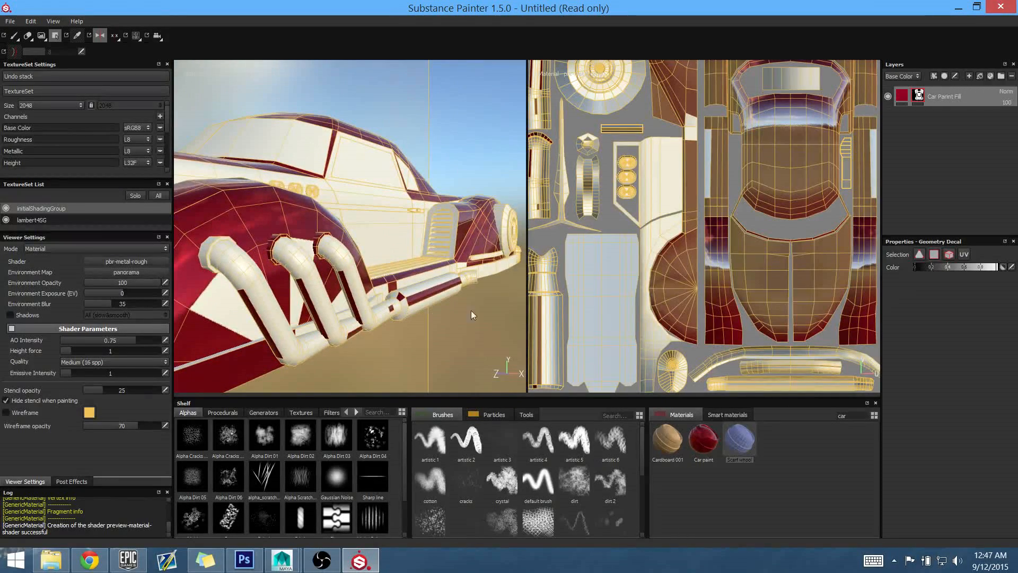
middle_click_drag(674, 266, 743, 249, "alt")
right_click_drag(743, 250, 720, 239, "alt")
middle_click_drag(720, 238, 676, 241, "alt")
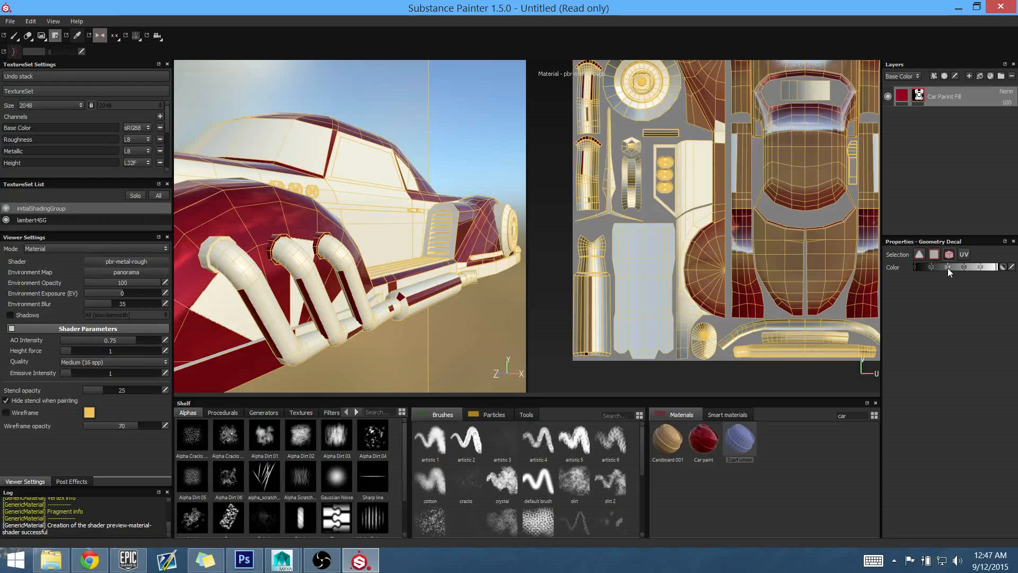
left_click(713, 250)
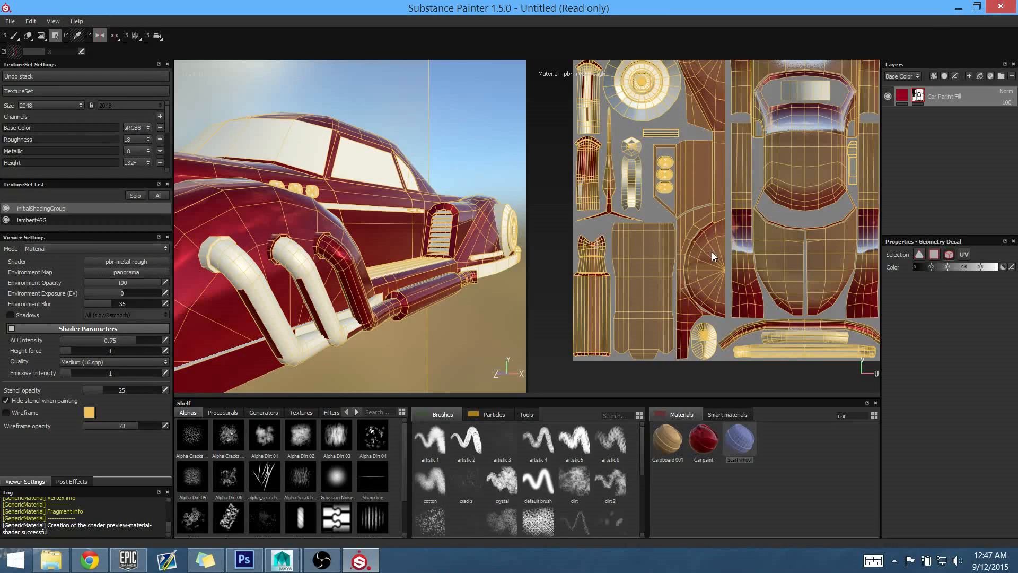
left_click_drag(509, 308, 454, 305, "alt")
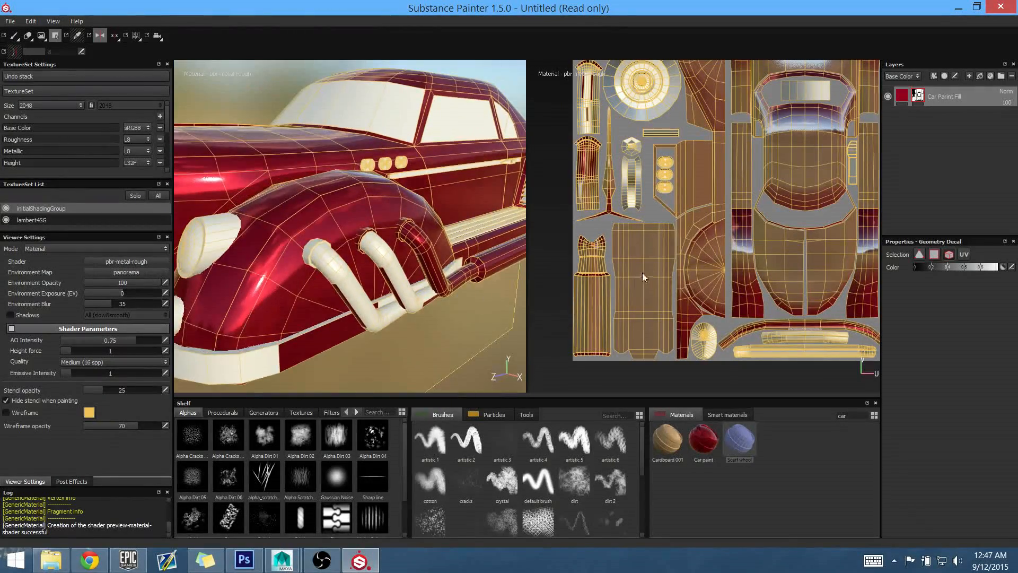
Set the fill color to black and mask the car paint off the large side pipe shell's shaft, collar and end rim
middle_click_drag(642, 272, 723, 278, "alt")
left_click(915, 265)
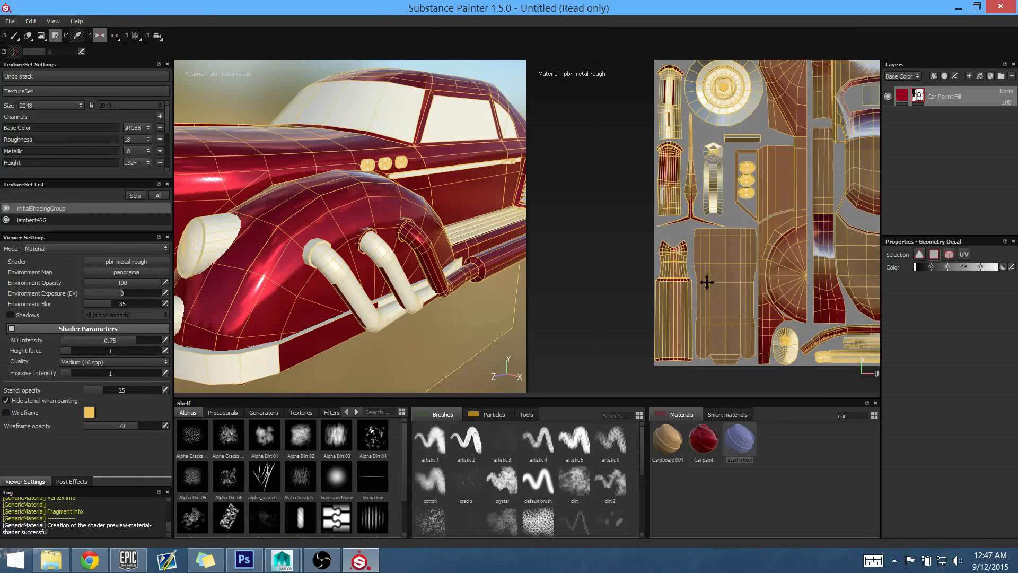
scroll(784, 311, "up", 5)
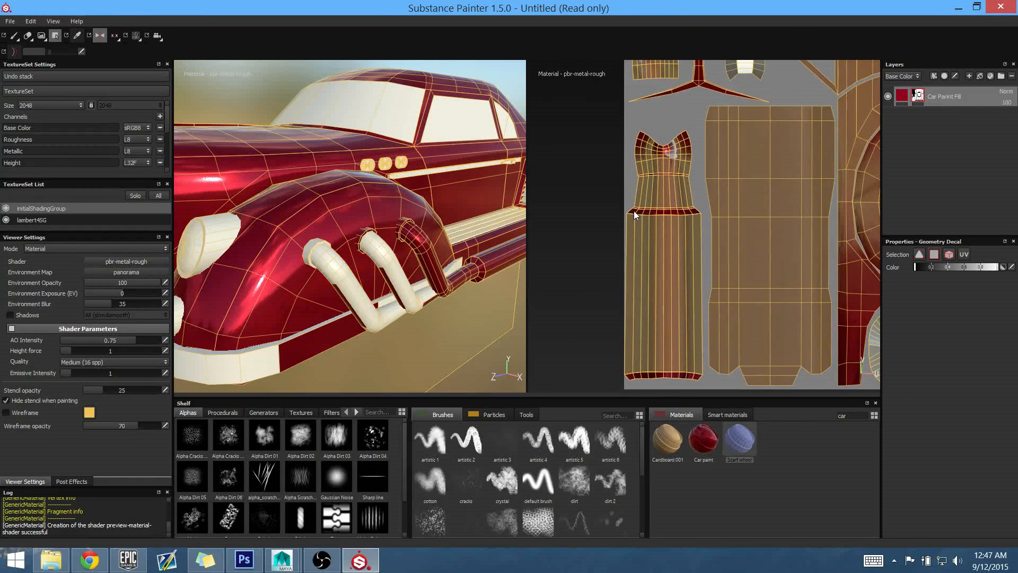
mouse_move(634, 211)
left_mouse_down()
mouse_move(669, 246)
mouse_move(698, 256)
left_mouse_up()
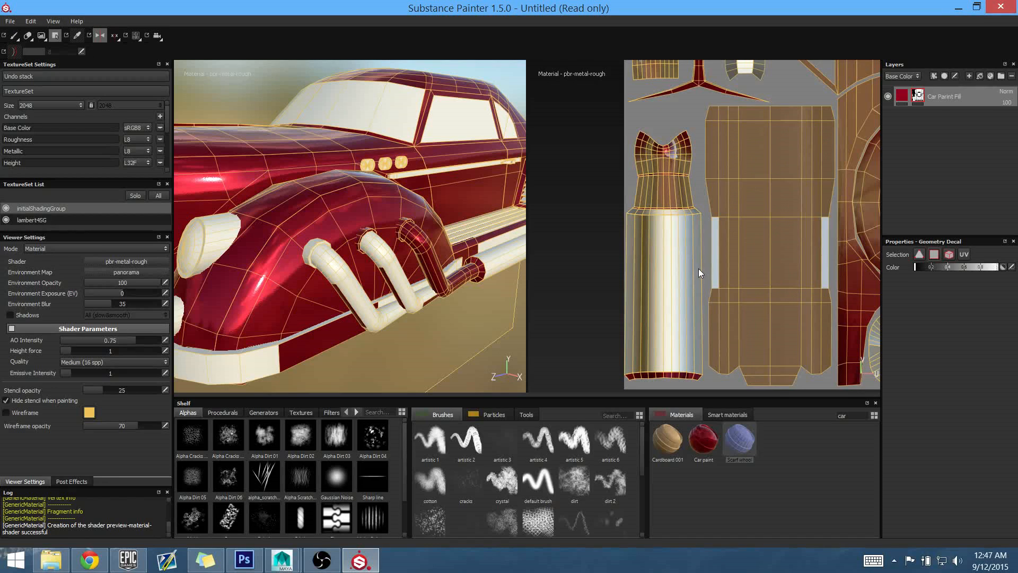
key("ctrl+z")
mouse_move(638, 288)
left_mouse_down()
mouse_move(695, 282)
mouse_move(694, 322)
left_mouse_up()
middle_click_drag(661, 385, 661, 334, "alt")
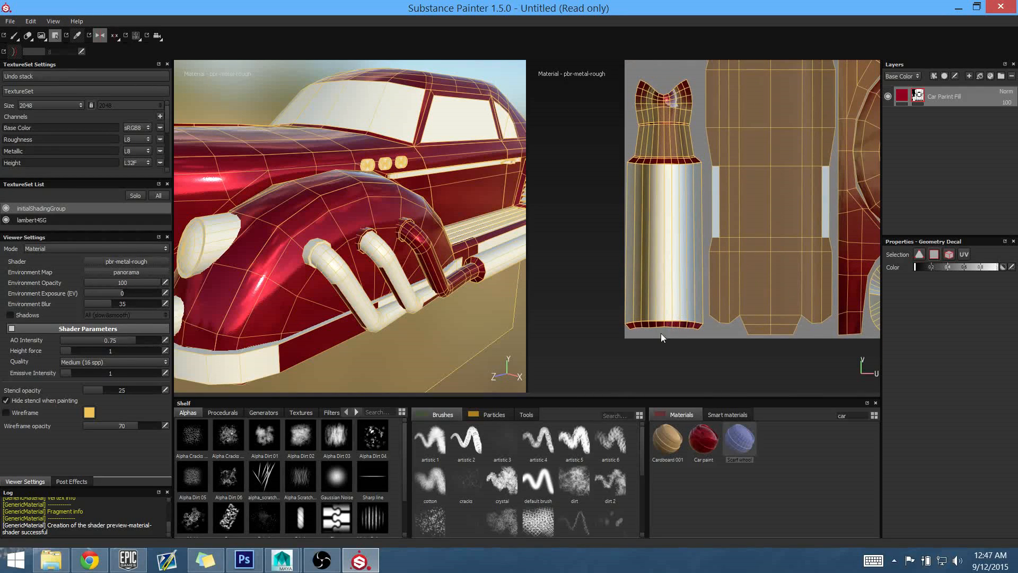
left_click_drag(628, 322, 705, 328)
middle_click_drag(632, 102, 634, 234, "alt")
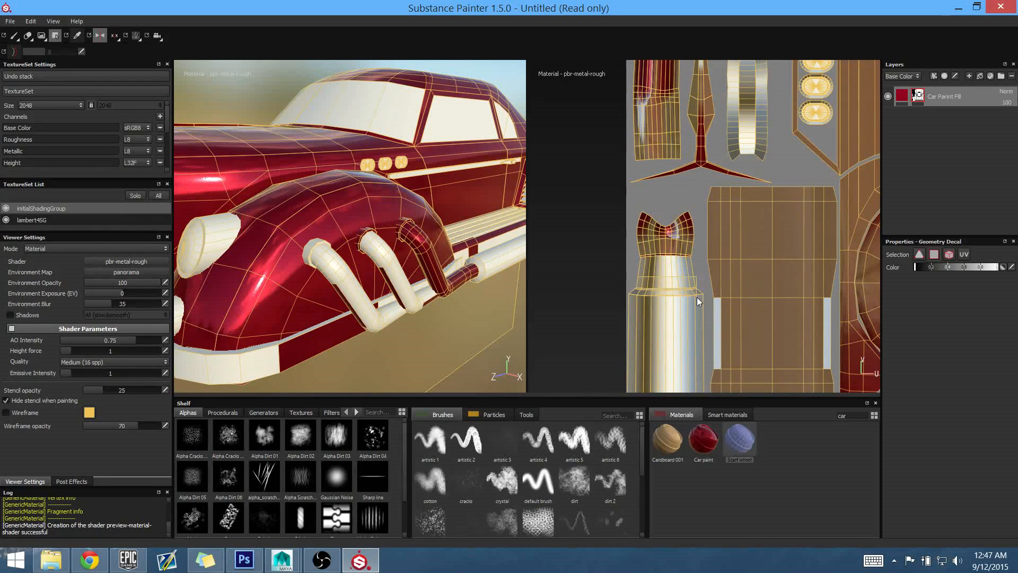
Mask the car paint off the exhaust pipe shell's shaft, keeping only its collar painted
middle_click_drag(698, 218, 684, 325, "alt")
middle_click_drag(693, 240, 676, 294, "alt")
left_click_drag(598, 237, 651, 298)
left_click_drag(611, 192, 641, 199)
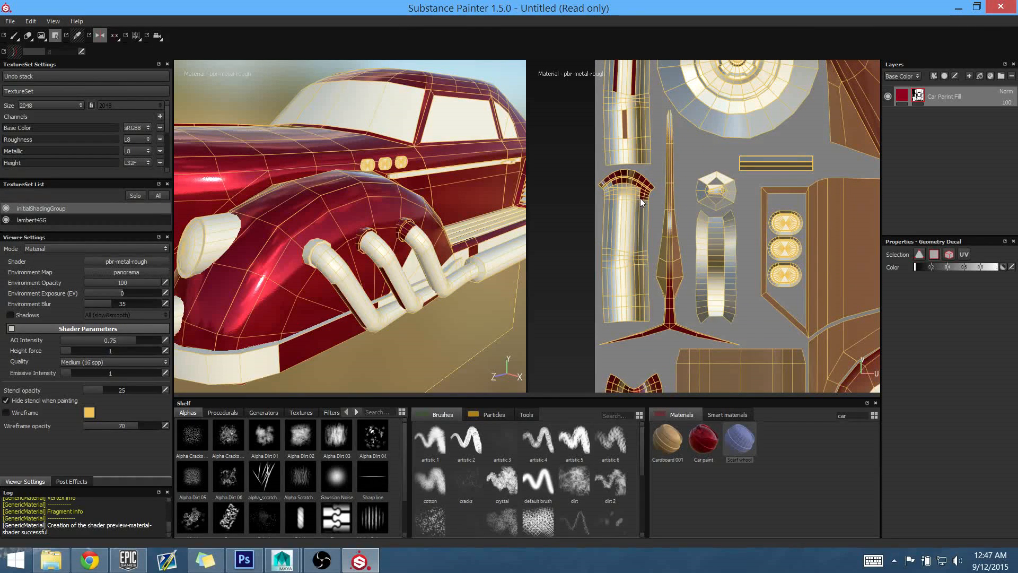
left_click(645, 198)
middle_click_drag(644, 221, 630, 247, "alt")
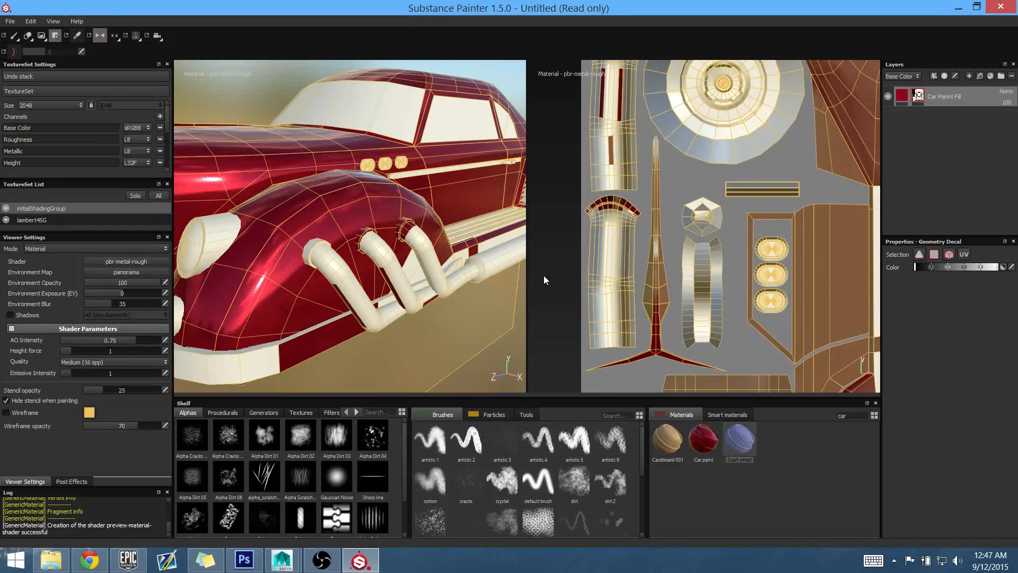
Mask the car paint off the scalloped end of the large side pipe shell
middle_click_drag(533, 287, 525, 312, "alt")
middle_click_drag(630, 248, 674, 196, "alt")
middle_click_drag(673, 326, 677, 237, "alt")
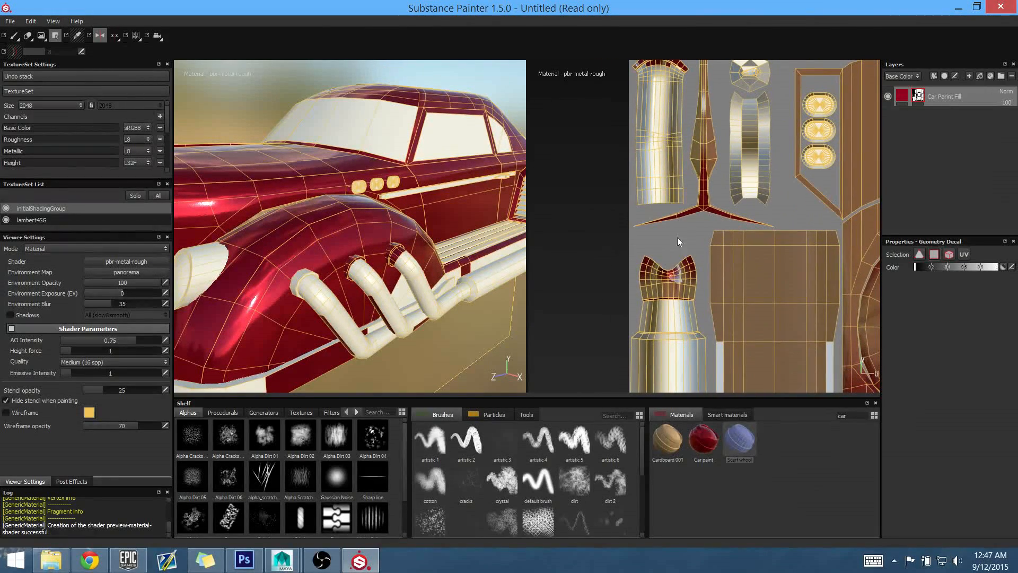
mouse_move(513, 298)
left_mouse_down("alt")
mouse_move(313, 325)
mouse_move(527, 311)
left_mouse_up("alt")
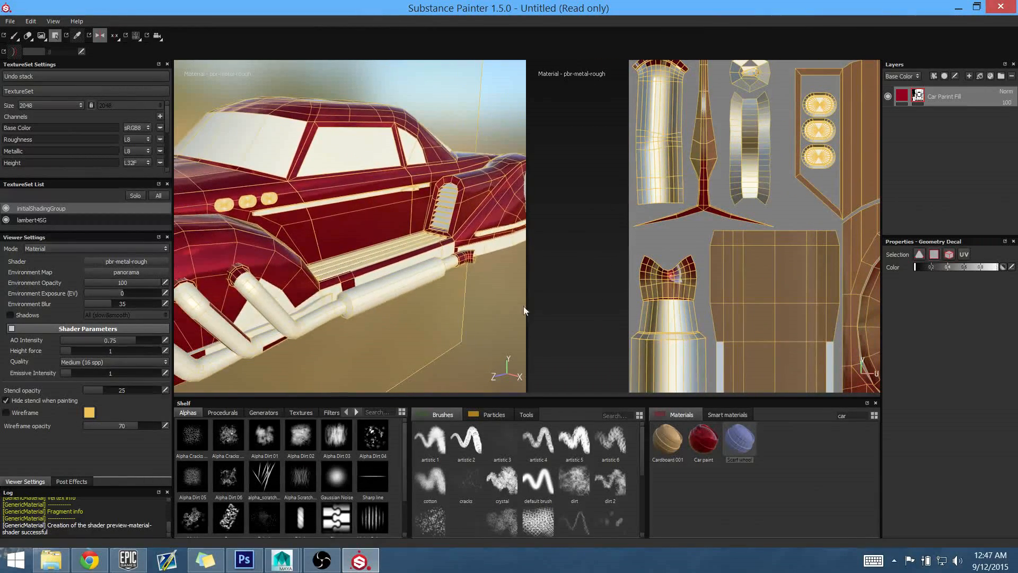
mouse_move(653, 277)
left_mouse_down()
mouse_move(683, 310)
mouse_move(643, 253)
mouse_move(693, 306)
mouse_move(692, 241)
left_mouse_up()
middle_click_drag(694, 187, 685, 286, "alt")
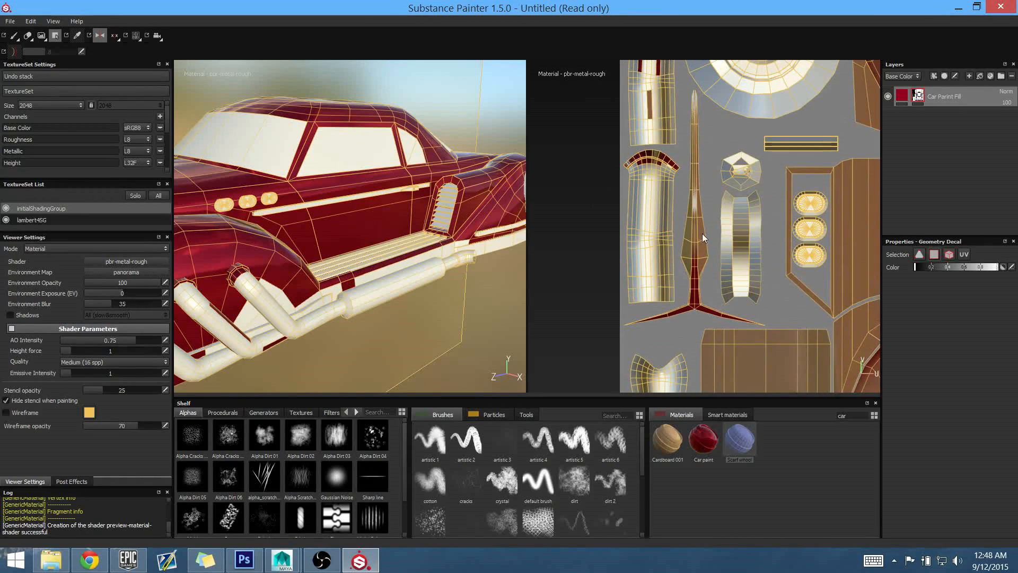
Mask the car paint off the long spike-shaped trim shell with the forked base
middle_click_drag(592, 255, 701, 273, "alt")
middle_click_drag(436, 294, 630, 320, "alt")
left_click_drag(631, 321, 408, 276, "alt")
left_click_drag(488, 310, 352, 306, "alt")
middle_click_drag(736, 236, 701, 241, "alt")
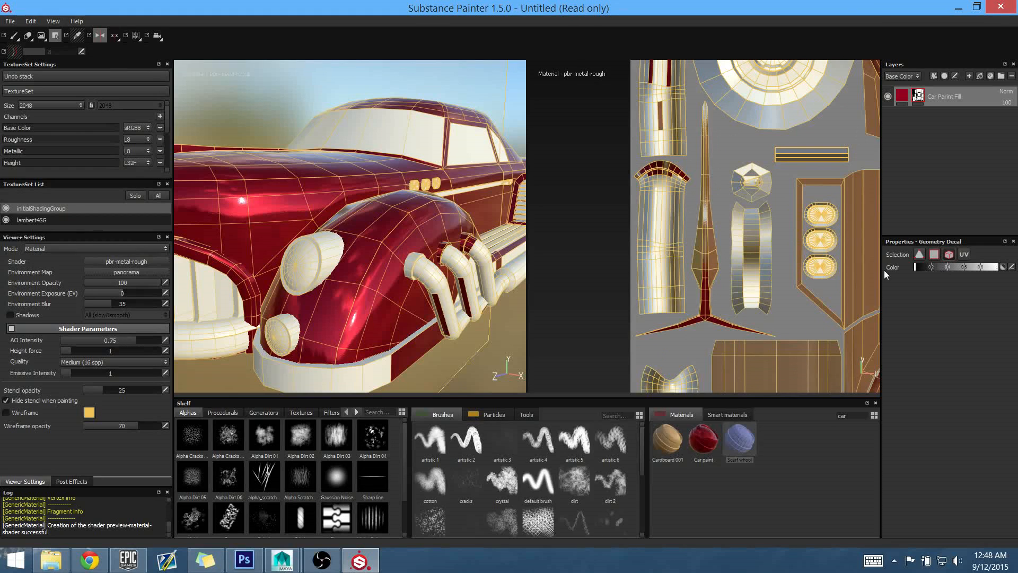
left_click(703, 250)
key("ctrl+z")
left_click(706, 255)
Set the fill color to white and fill the remaining unpainted strips beside the fender shells with car paint
middle_click_drag(742, 303, 728, 334, "alt")
scroll(728, 334, "down", 2)
middle_click_drag(721, 283, 690, 242, "alt")
scroll(667, 265, "down", 1)
middle_click_drag(798, 348, 743, 300, "alt")
scroll(726, 281, "down", 2)
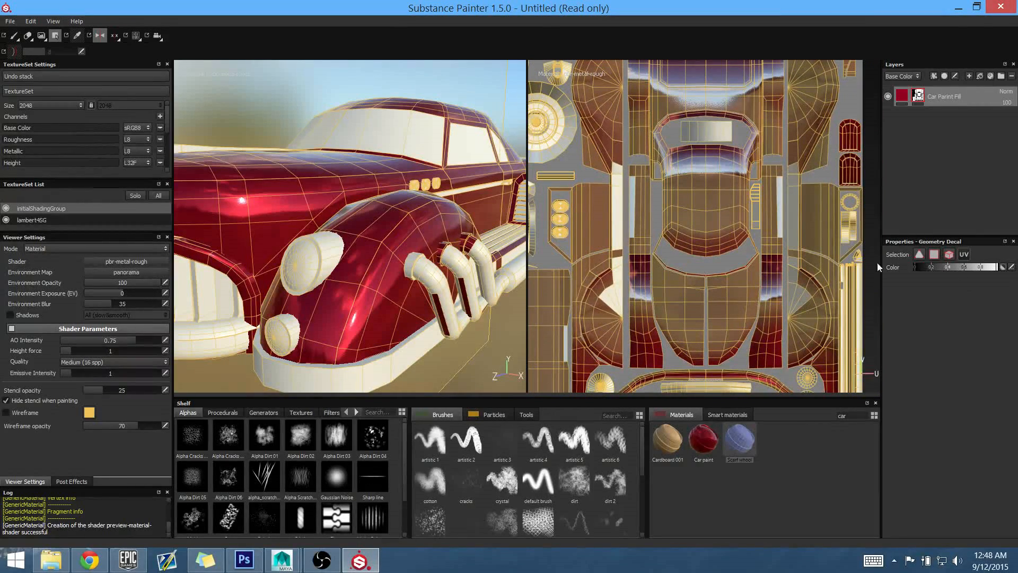
left_click(615, 297)
mouse_move(799, 266)
middle_mouse_down("alt")
mouse_move(768, 314)
mouse_move(755, 281)
mouse_move(775, 229)
mouse_move(743, 234)
mouse_move(722, 290)
middle_mouse_up("alt")
left_click(749, 263)
Set the fill color to black and mask the car paint off the trim band along the front fender's lower edge
left_click_drag(385, 323, 477, 300, "alt")
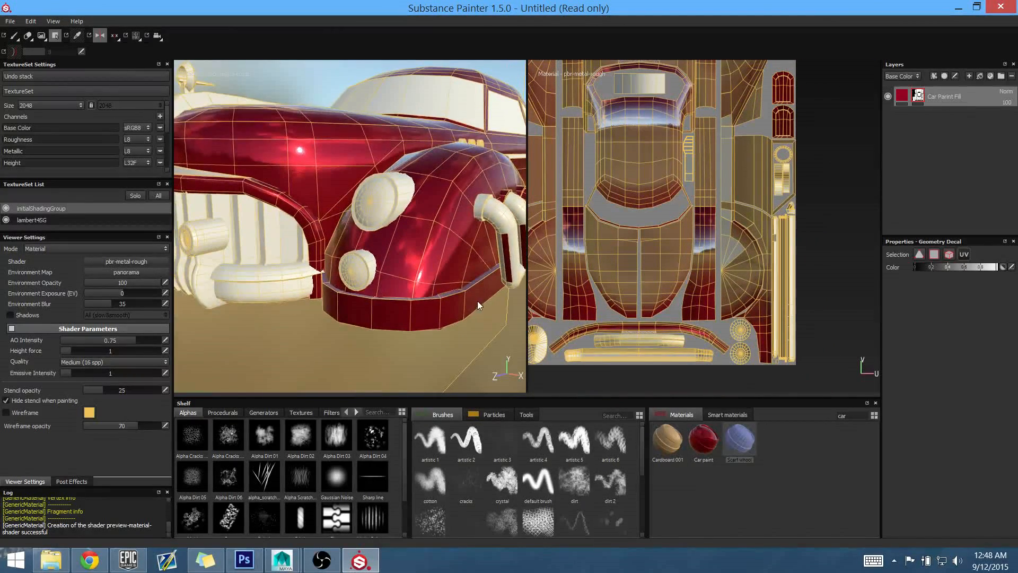
left_click(454, 315)
mouse_move(340, 340)
left_mouse_down("alt")
mouse_move(402, 312)
mouse_move(453, 316)
left_mouse_up("alt")
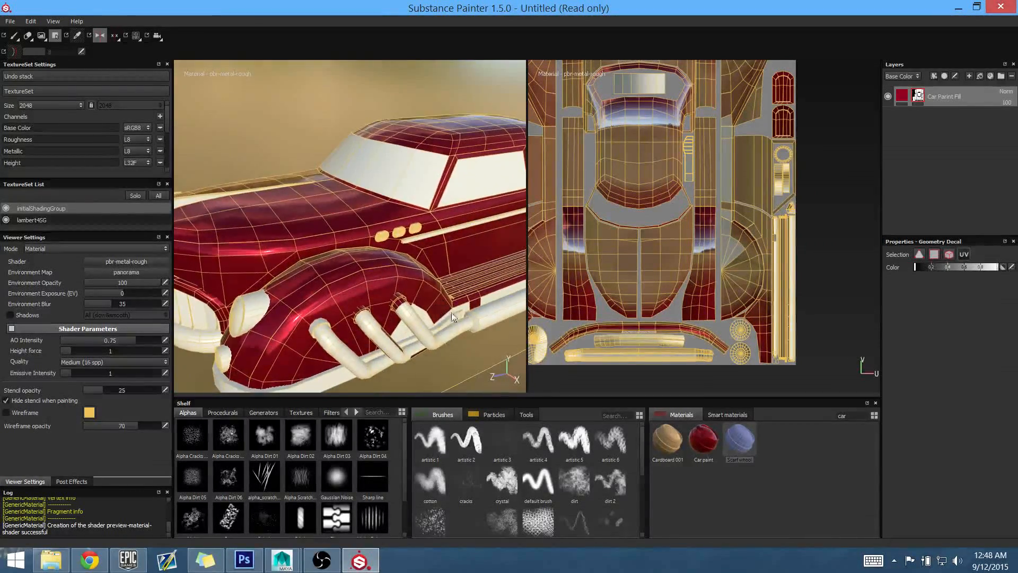
Show only the 3D view and fill the unpainted fender area behind the exhaust pipes with car paint, using white
key("F2")
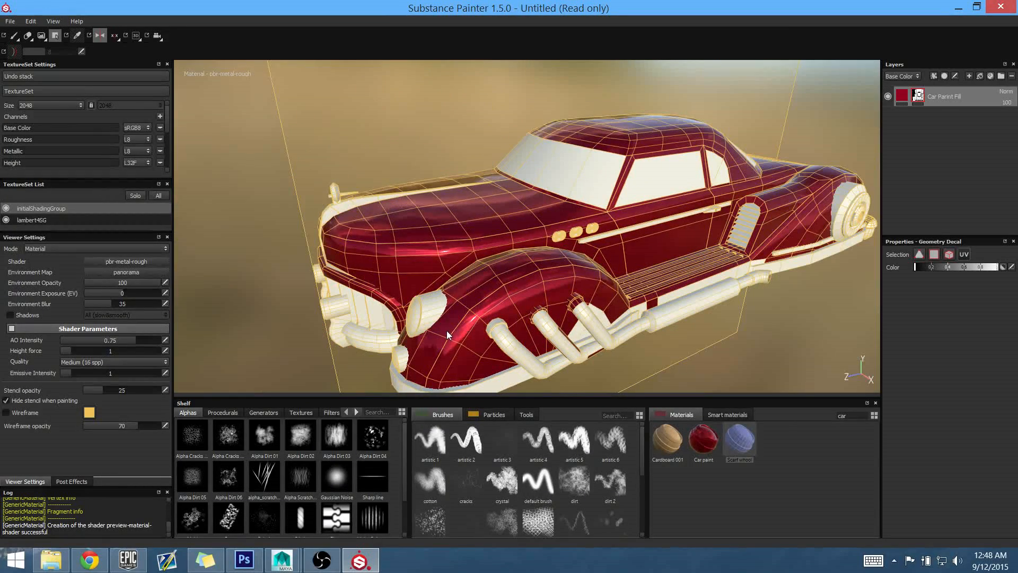
middle_click_drag(683, 281, 595, 239, "alt")
left_click_drag(596, 240, 623, 215, "alt")
right_click_drag(630, 228, 822, 366, "alt")
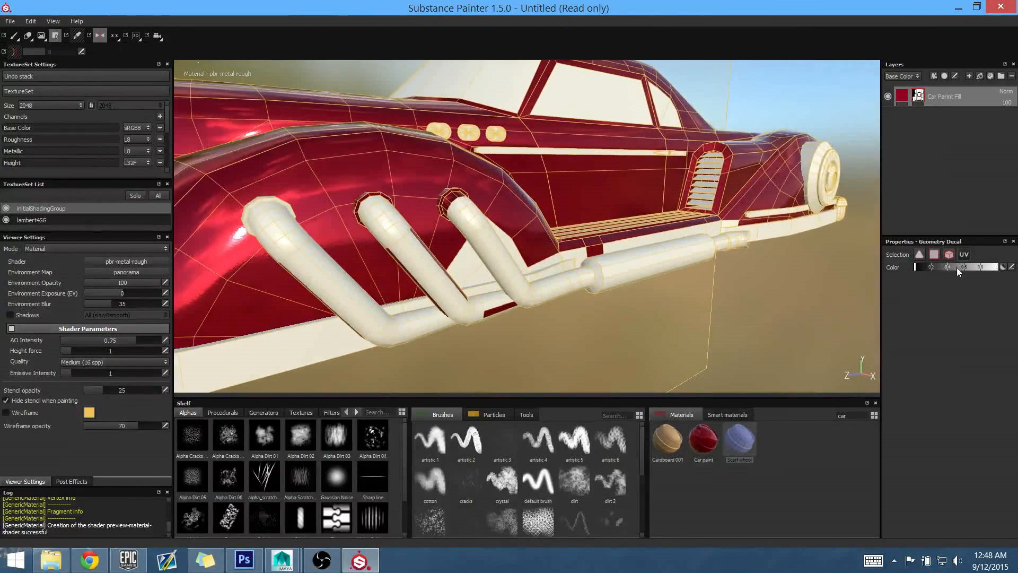
left_click(467, 270)
Fill the spare wheel on the rear fender with car paint
left_click_drag(625, 243, 469, 297, "alt")
right_click_drag(631, 286, 579, 243, "alt")
left_click_drag(580, 243, 462, 291, "alt")
left_click_drag(601, 303, 577, 243, "alt")
middle_click_drag(578, 243, 629, 198, "alt")
left_click_drag(579, 281, 567, 253, "alt")
left_click(571, 316)
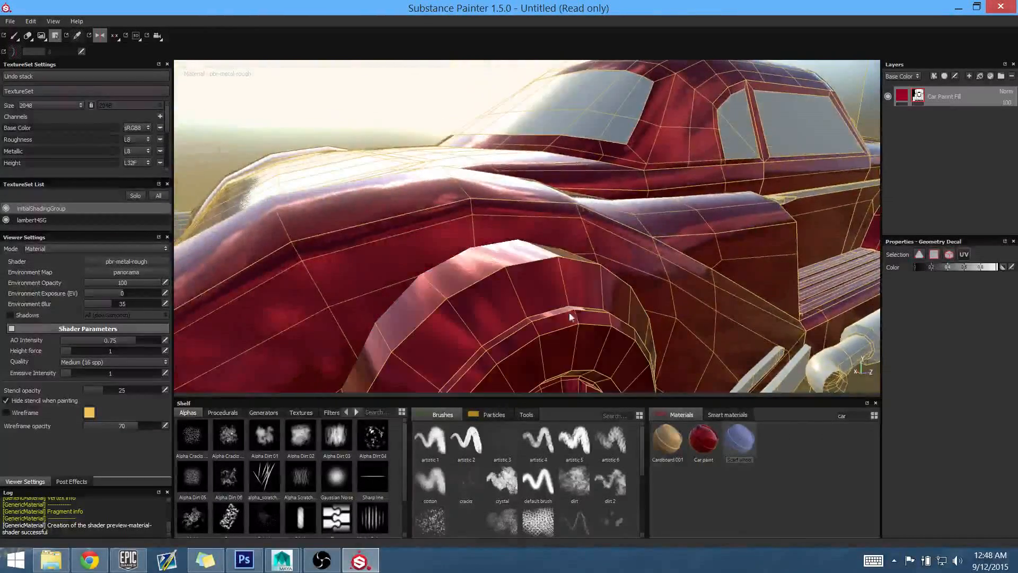
Examine the rear fender, spare wheel, running board and hood side for paint coverage
left_click_drag(648, 316, 655, 288, "alt")
right_click_drag(656, 289, 525, 284, "alt")
left_click_drag(525, 284, 556, 291, "alt")
right_click_drag(557, 291, 573, 292, "alt")
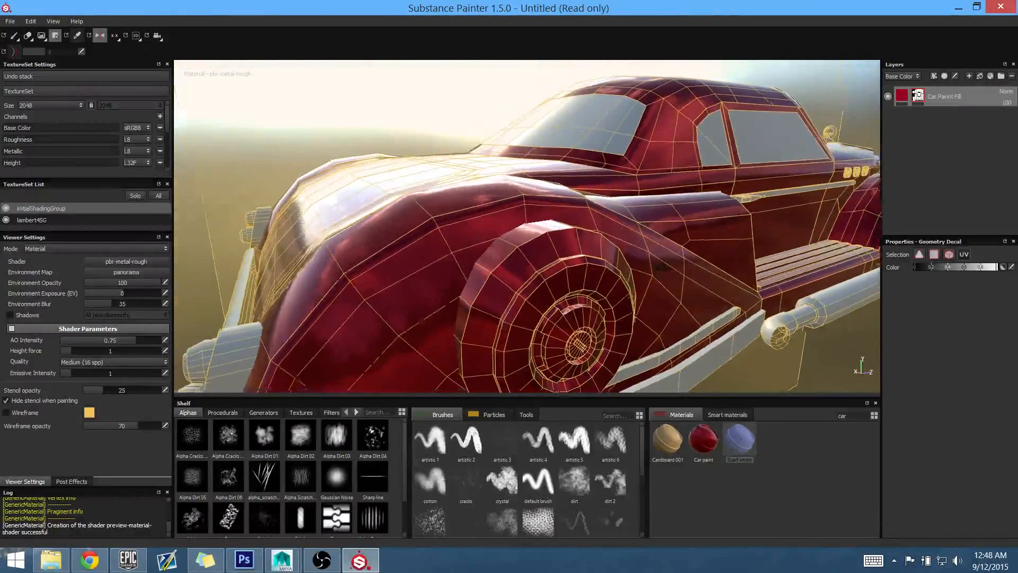
left_click_drag(572, 293, 435, 278, "alt")
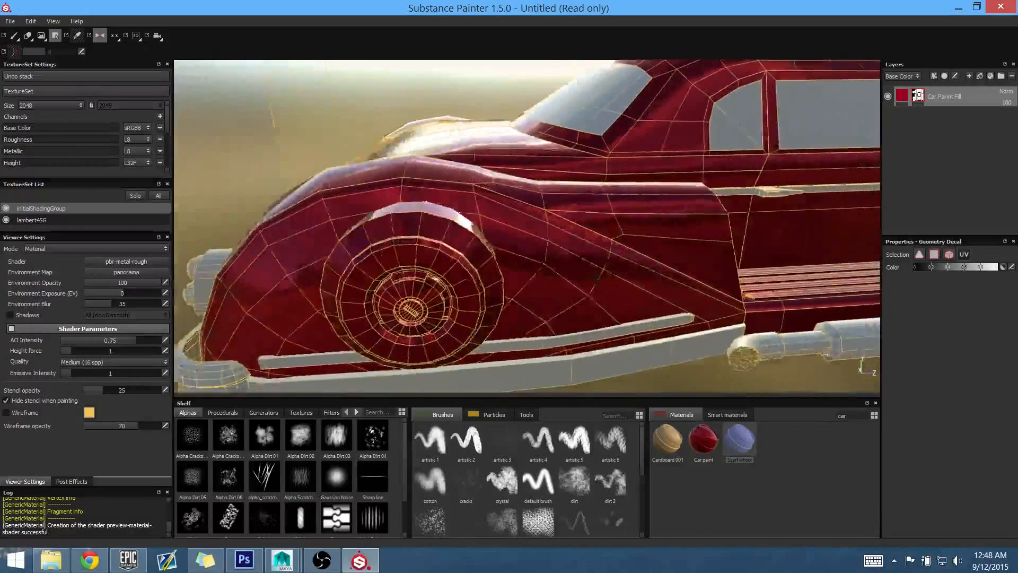
middle_click_drag(598, 278, 486, 286, "alt")
middle_click_drag(716, 293, 534, 272, "alt")
left_click_drag(534, 272, 623, 271, "alt")
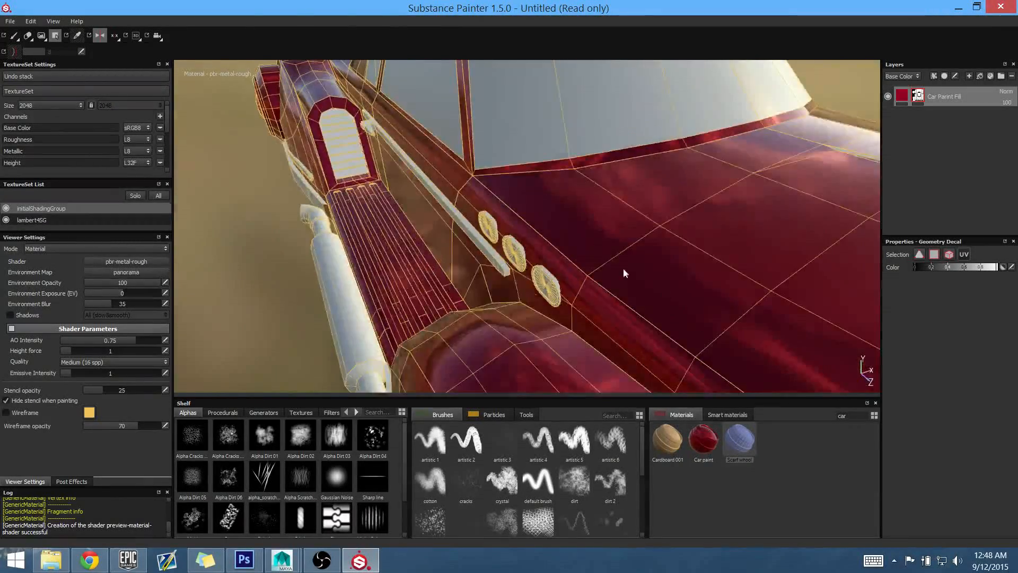
Mask the stray car paint off the exhaust pipe shafts beside the front fender and check the car's front and side
right_click_drag(623, 272, 536, 277, "alt")
middle_click_drag(535, 278, 450, 207, "alt")
middle_click_drag(601, 294, 598, 245, "alt")
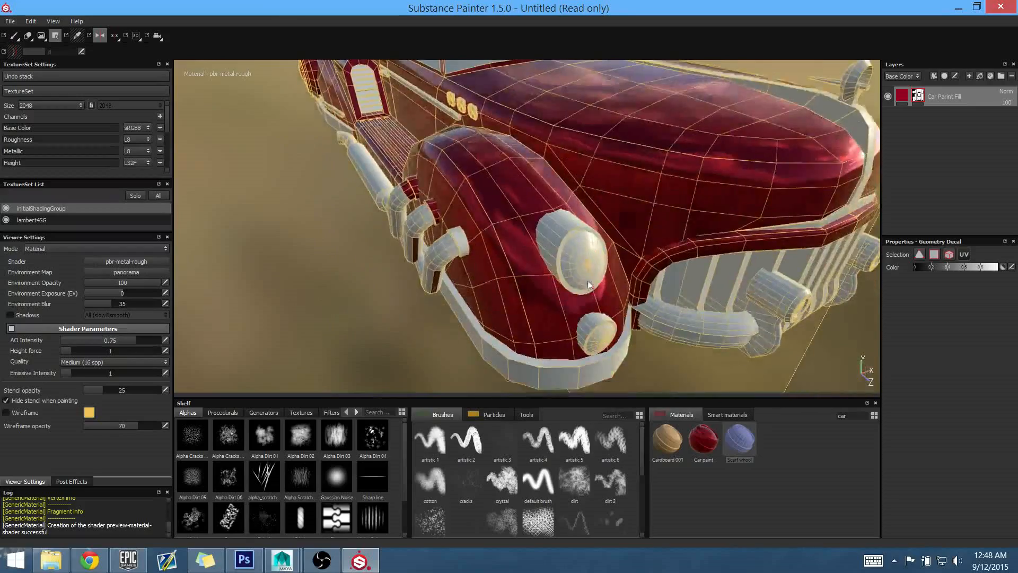
left_click_drag(598, 245, 684, 254, "alt")
right_click_drag(684, 254, 748, 257, "alt")
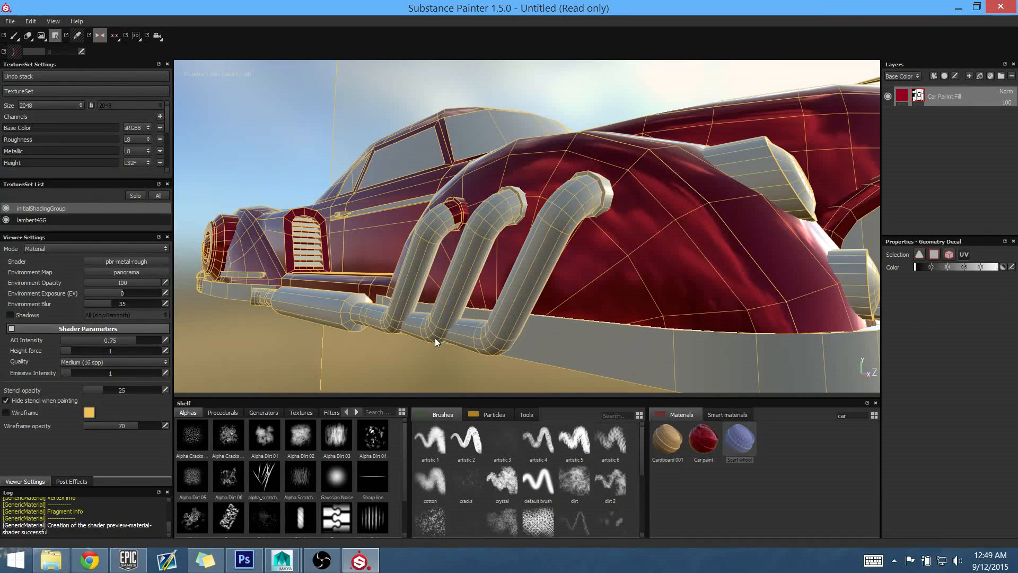
left_click_drag(435, 338, 639, 305, "alt")
right_click_drag(639, 305, 473, 234, "alt")
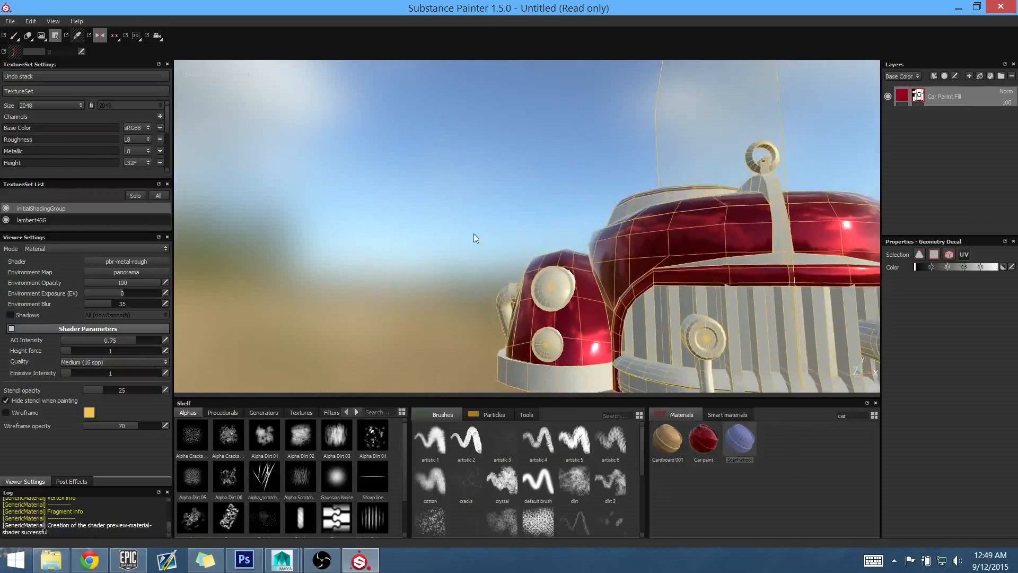
middle_click_drag(809, 257, 503, 241, "alt")
left_click_drag(503, 240, 617, 269, "alt")
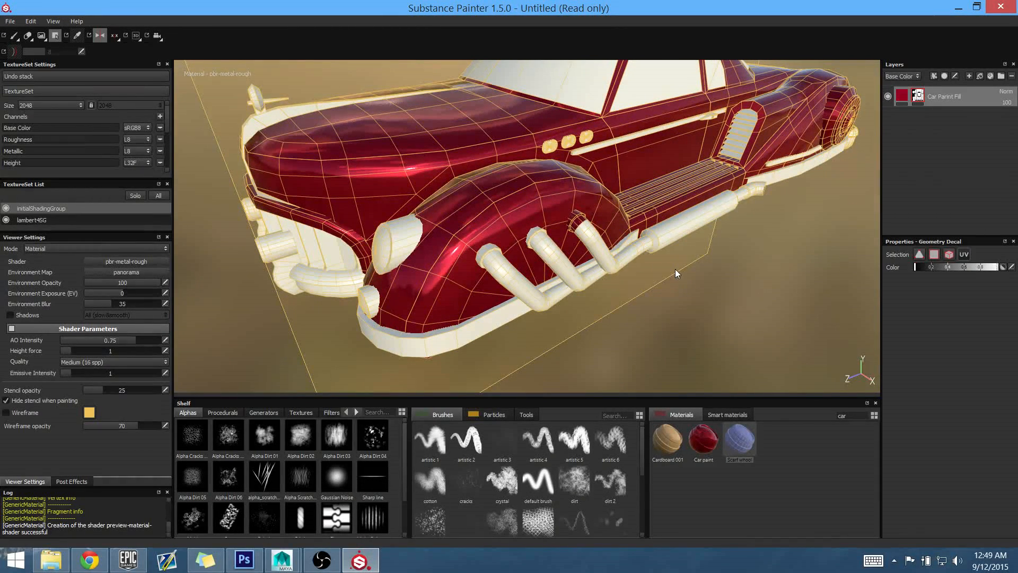
Show only the 2D UV view and mask the car paint off the large rectangular island beside the lower-left cylinder shell
key("F3")
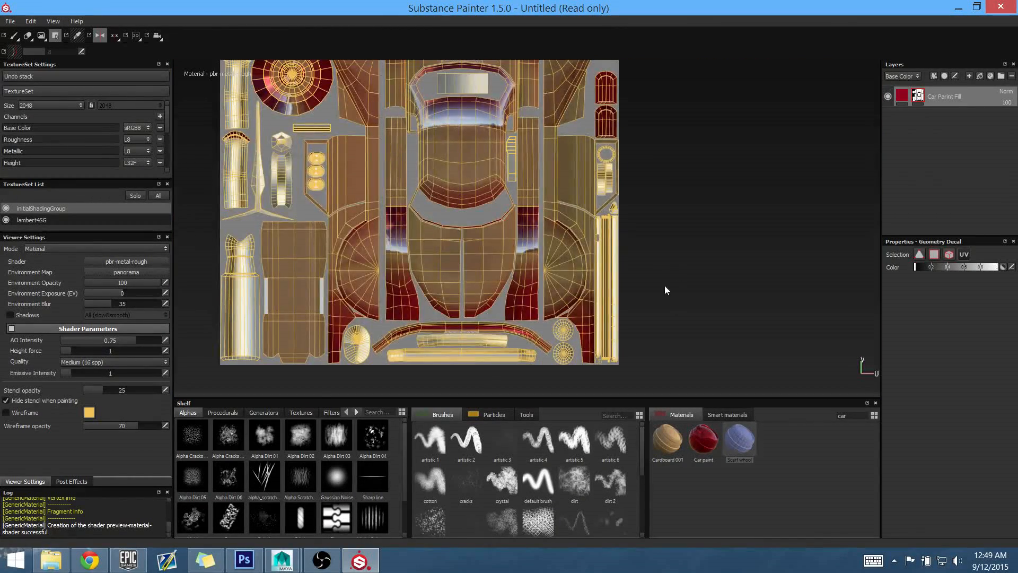
middle_click_drag(648, 253, 927, 224, "alt")
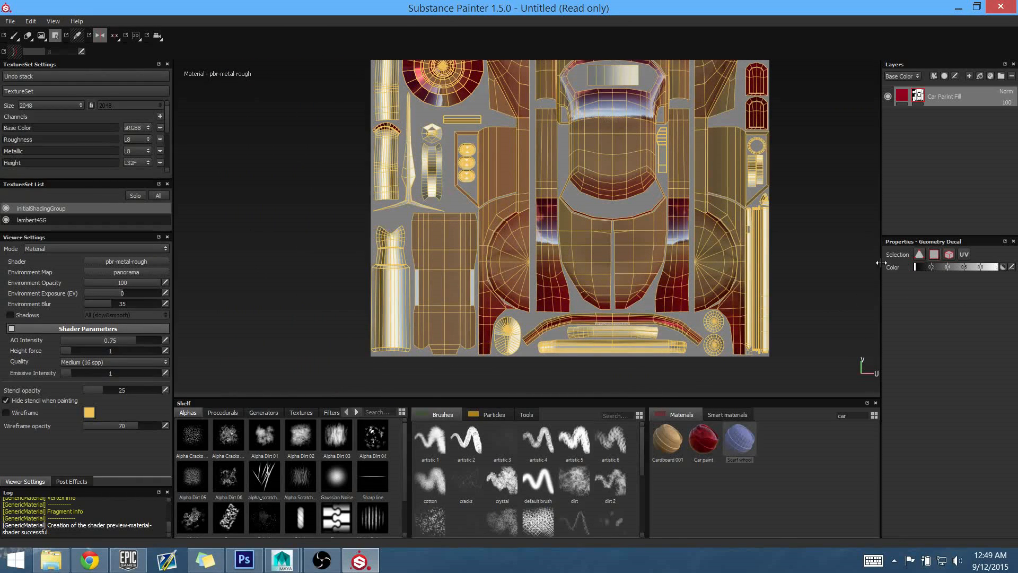
middle_click_drag(582, 302, 729, 293, "alt")
right_click_drag(586, 262, 673, 349, "alt")
middle_click_drag(673, 349, 641, 306, "alt")
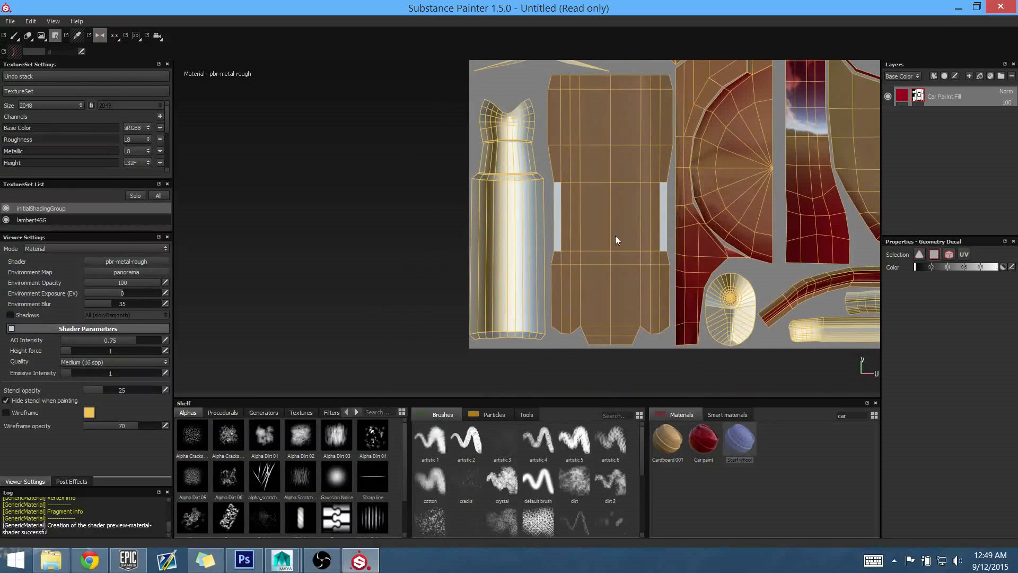
mouse_move(604, 248)
left_mouse_down()
mouse_move(620, 322)
mouse_move(635, 333)
left_mouse_up()
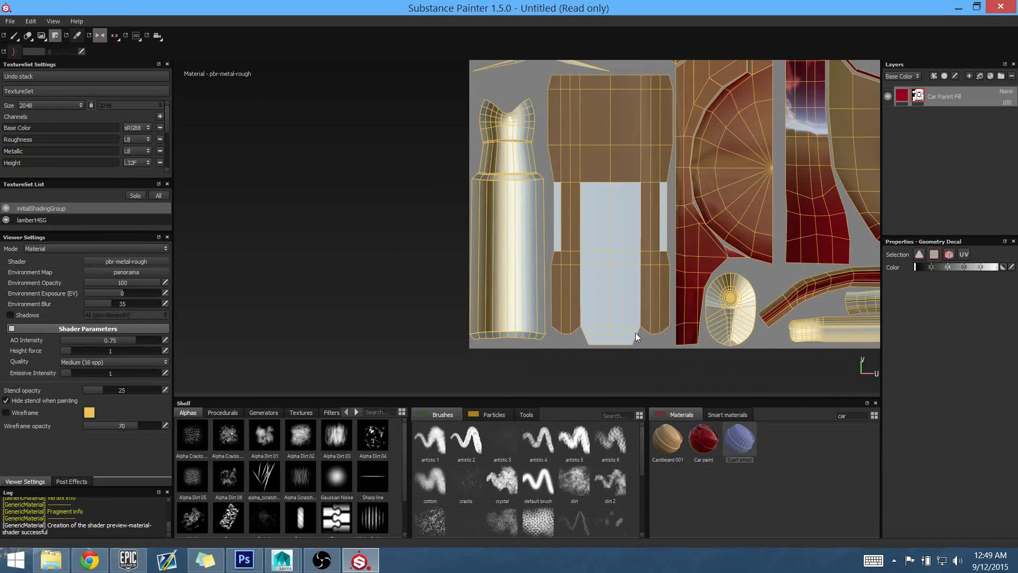
left_click_drag(647, 259, 665, 319)
middle_click_drag(633, 276, 624, 363, "alt")
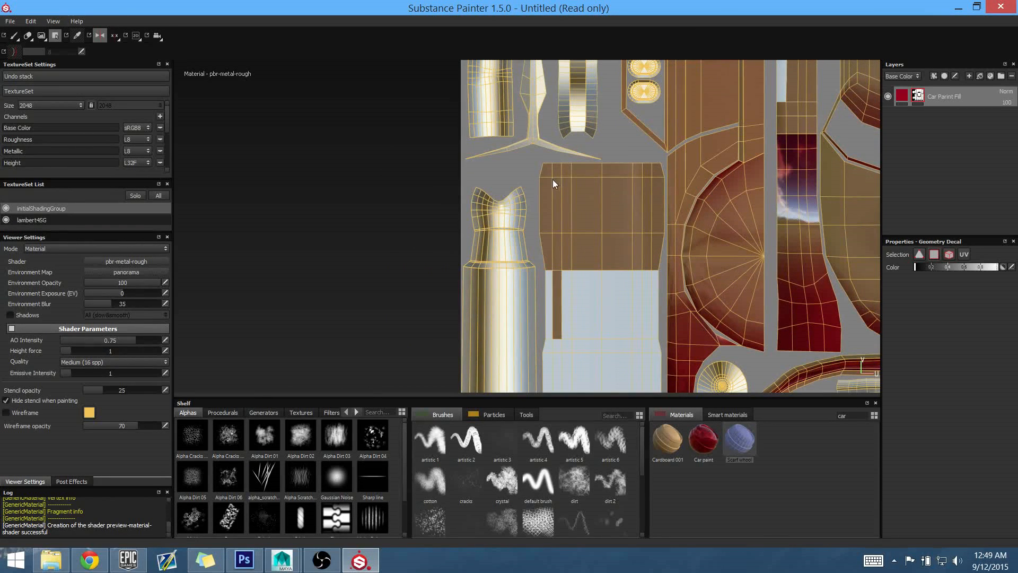
left_click_drag(553, 181, 645, 202)
mouse_move(577, 193)
left_mouse_down()
mouse_move(575, 171)
mouse_move(606, 228)
left_mouse_up()
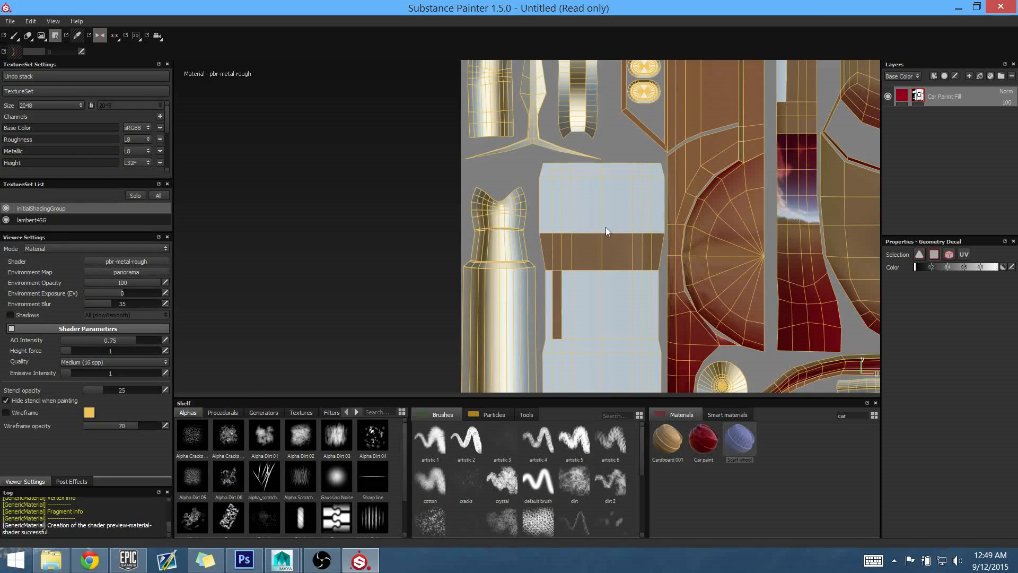
left_click_drag(549, 256, 637, 254)
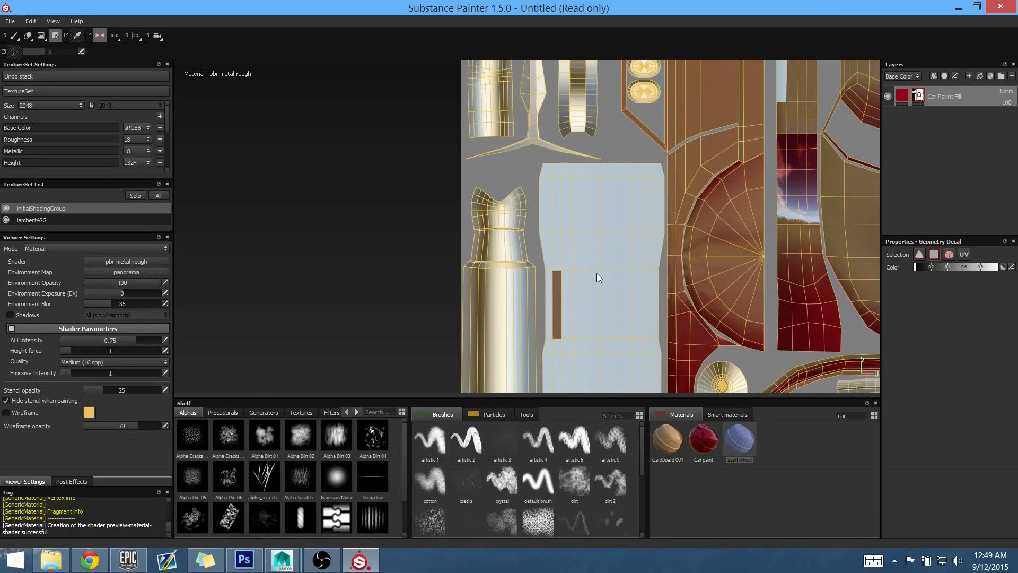
Mask the car paint off the inner row of faces below the curved rim of the lowest exhaust pipe shell
middle_click_drag(607, 218, 613, 354, "alt")
middle_click_drag(630, 187, 628, 325, "alt")
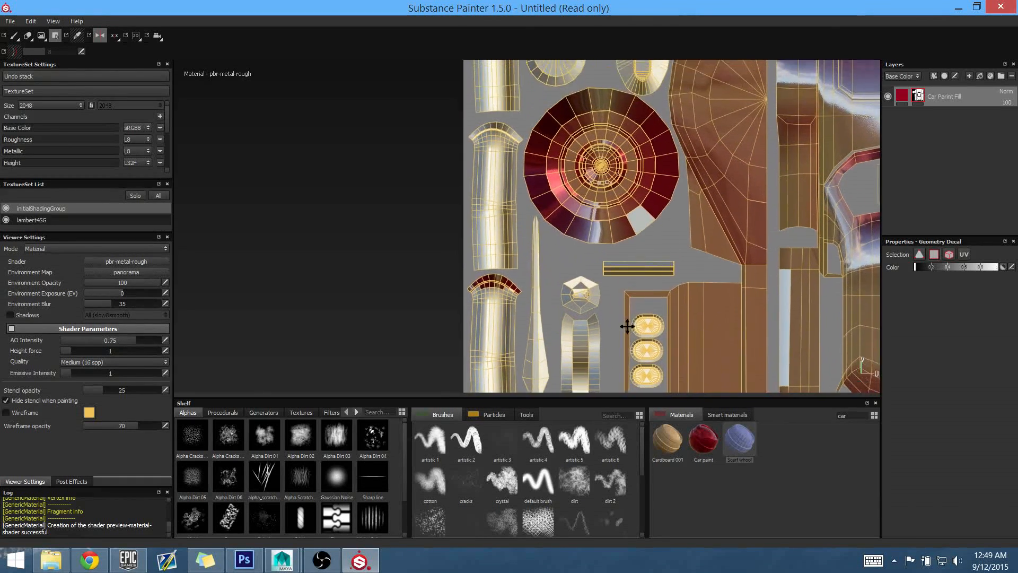
mouse_move(666, 233)
middle_mouse_down("alt")
mouse_move(686, 242)
mouse_move(756, 180)
middle_mouse_up("alt")
right_click_drag(616, 241, 778, 397, "alt")
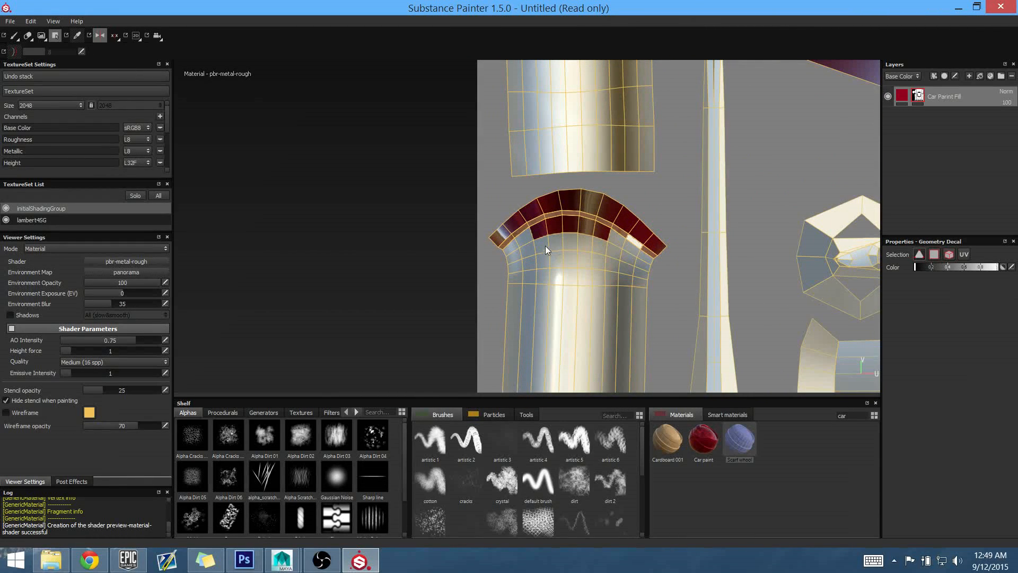
left_click_drag(545, 231, 550, 238)
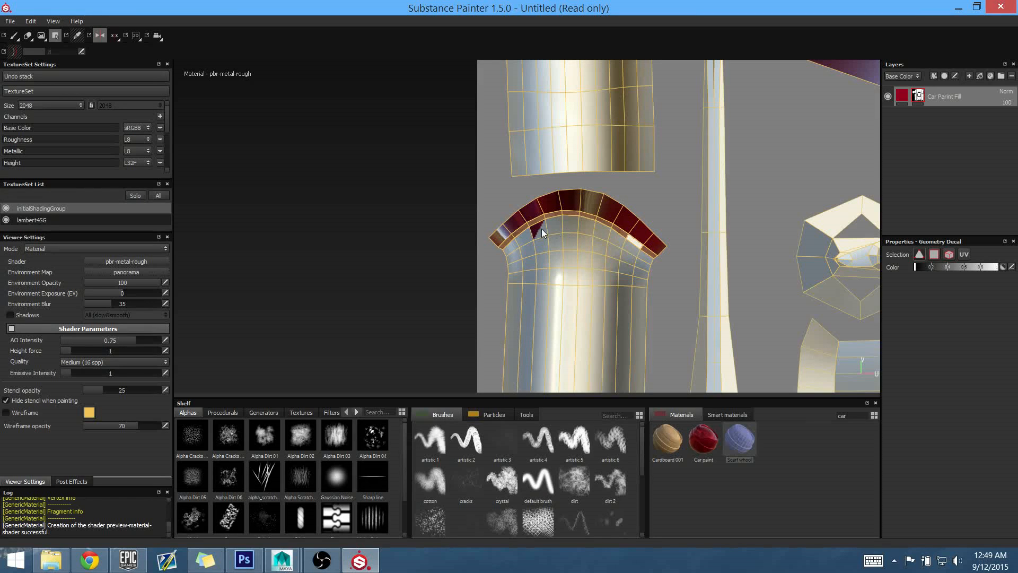
middle_click_drag(673, 220, 637, 234, "alt")
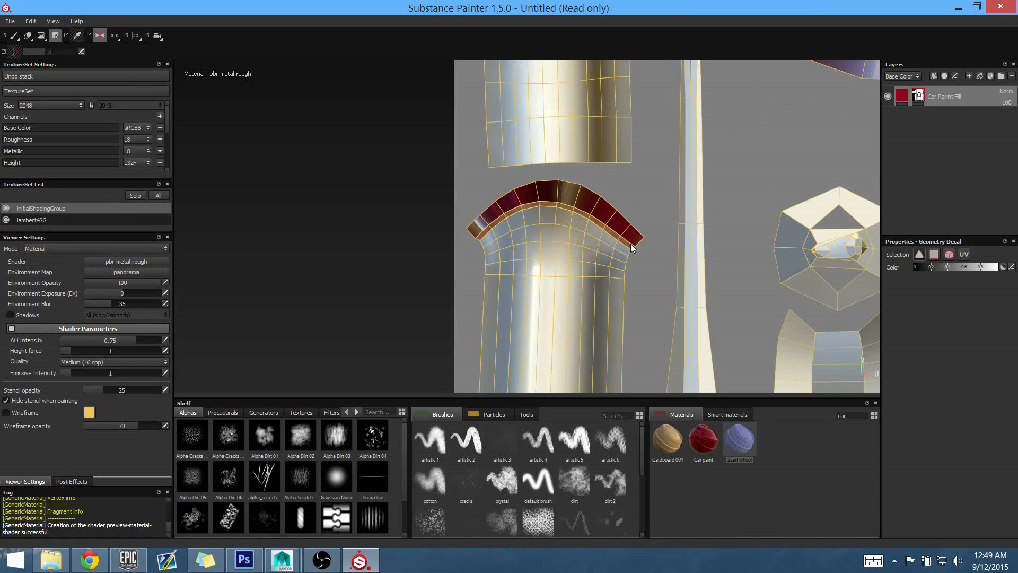
Fill the curved rim of the exhaust pipe shell beside the spare wheel island with car paint
left_click_drag(948, 269, 908, 267)
middle_click_drag(639, 143, 623, 158, "alt")
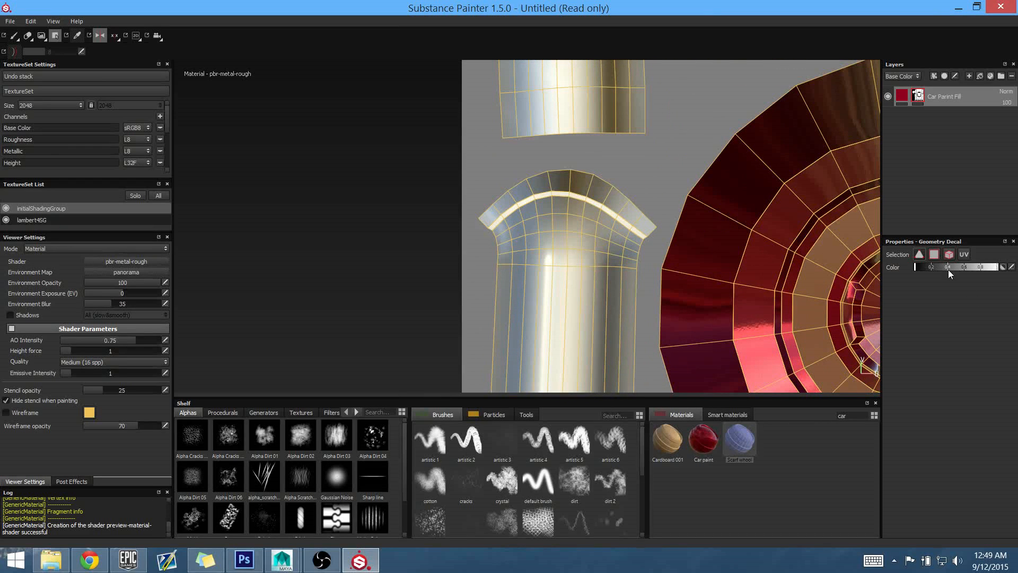
right_click_drag(522, 239, 743, 382, "alt")
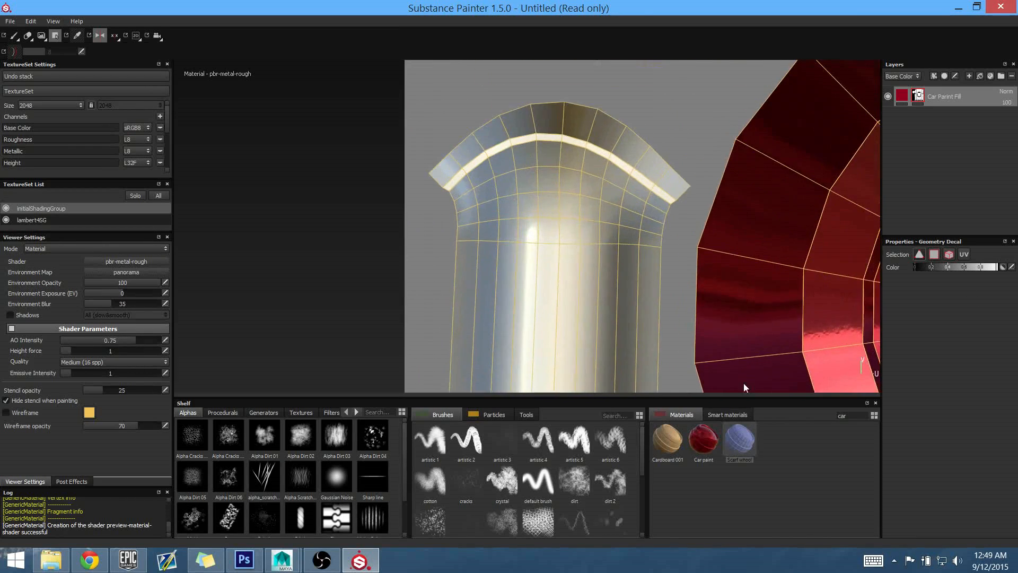
right_click_drag(498, 138, 602, 173, "alt")
middle_click_drag(602, 173, 603, 273, "alt")
mouse_move(381, 225)
left_mouse_down()
mouse_move(478, 201)
mouse_move(485, 185)
left_mouse_up()
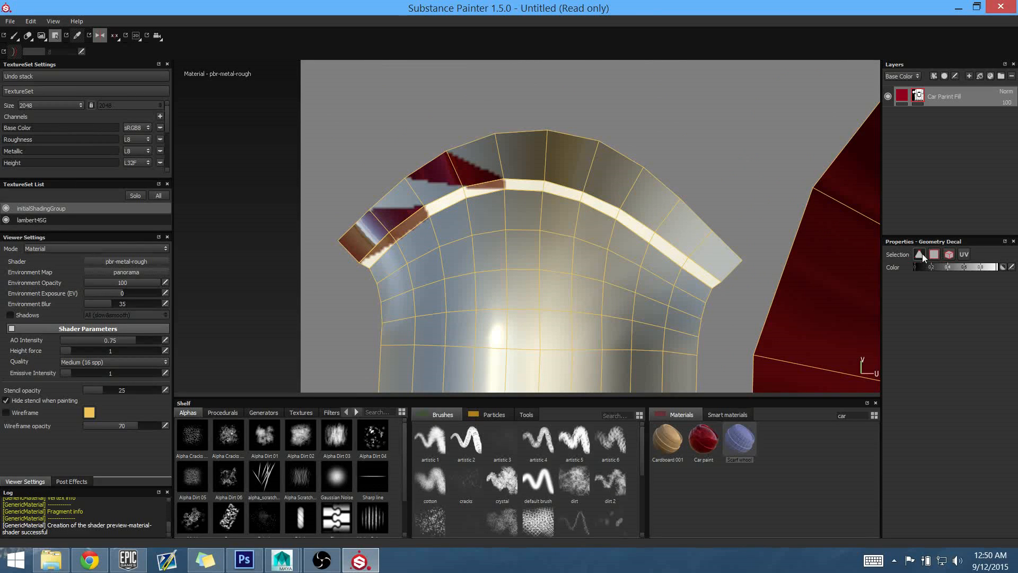
left_click_drag(651, 225, 698, 253)
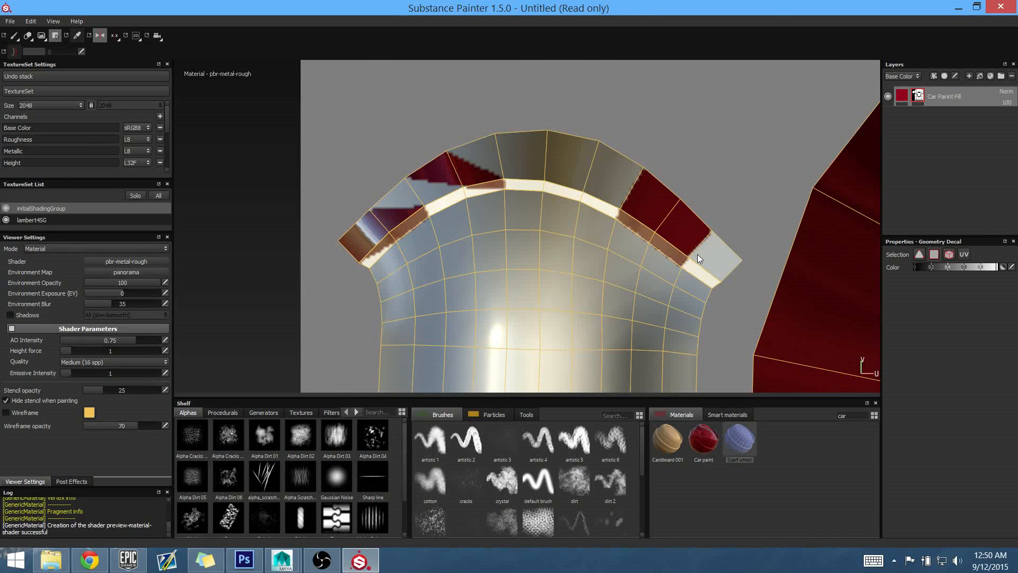
mouse_move(586, 194)
left_mouse_down()
mouse_move(547, 165)
mouse_move(525, 180)
left_mouse_up()
left_click_drag(463, 187, 475, 195)
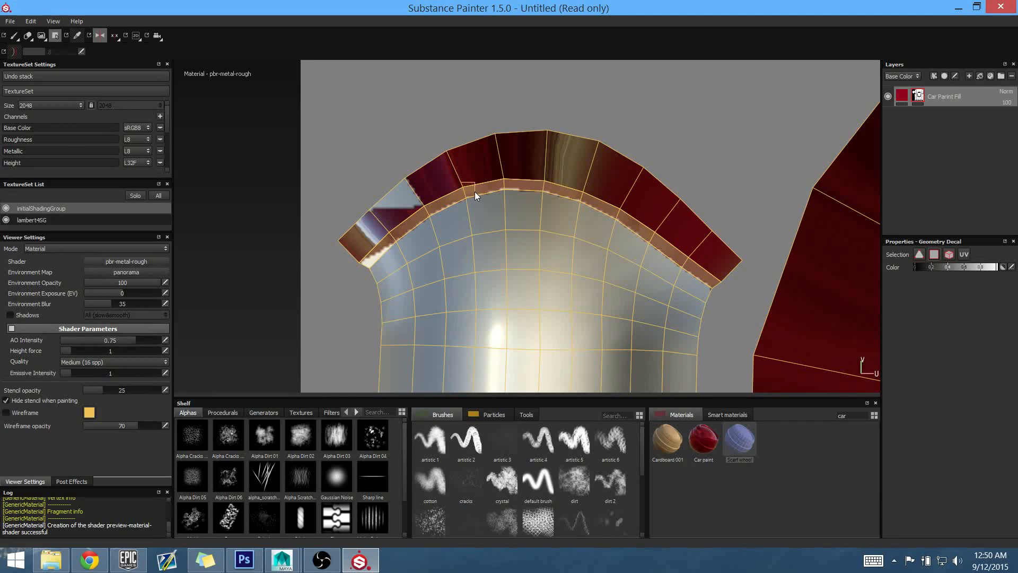
left_click_drag(405, 204, 395, 263)
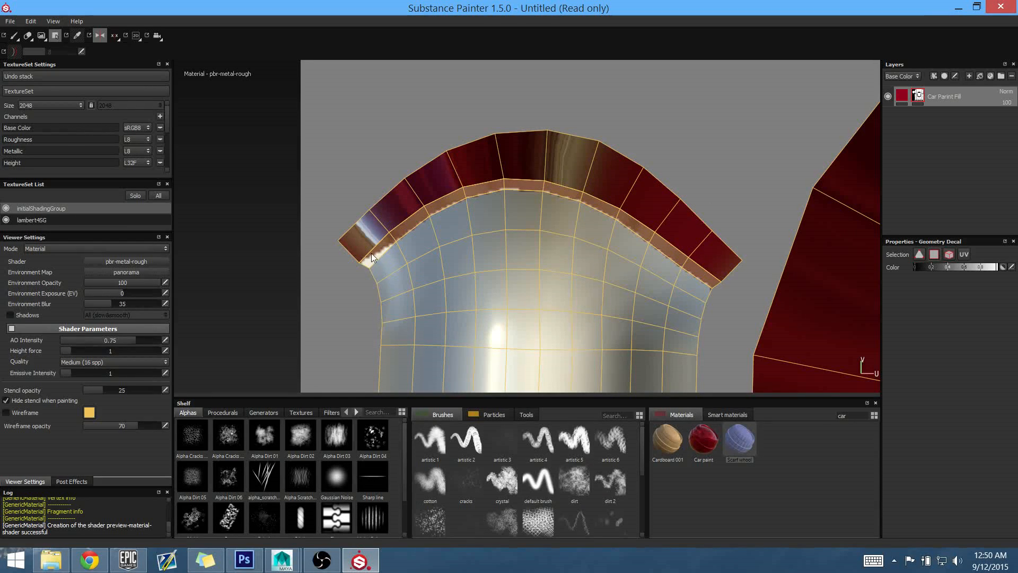
Fill the curved rim of the topmost exhaust pipe shell with car paint
middle_click_drag(611, 233, 603, 399, "alt")
right_click_drag(655, 265, 485, 241, "alt")
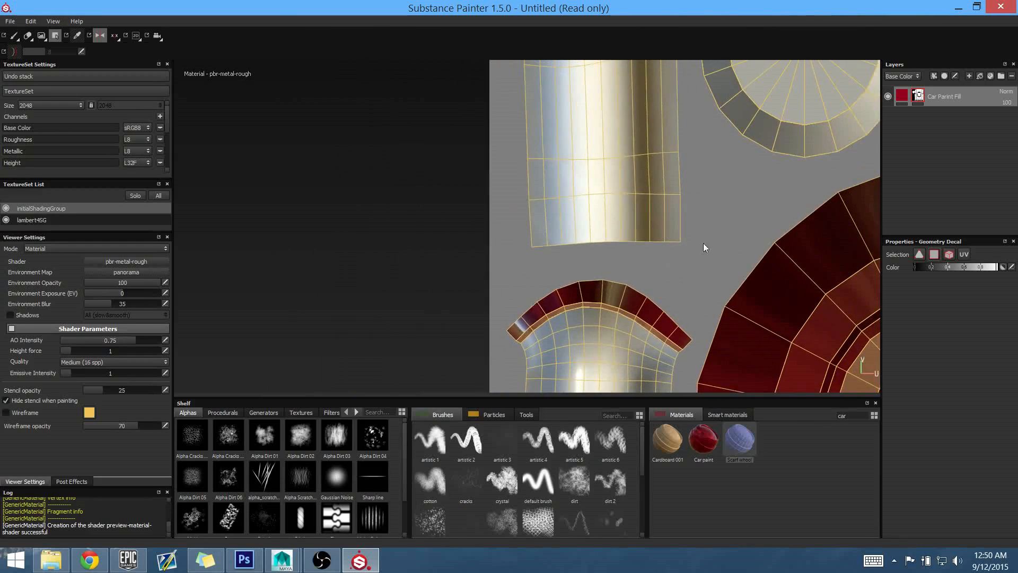
right_click_drag(703, 243, 617, 218, "alt")
middle_click_drag(606, 213, 523, 503, "alt")
right_click_drag(602, 229, 703, 281, "alt")
left_click(430, 233)
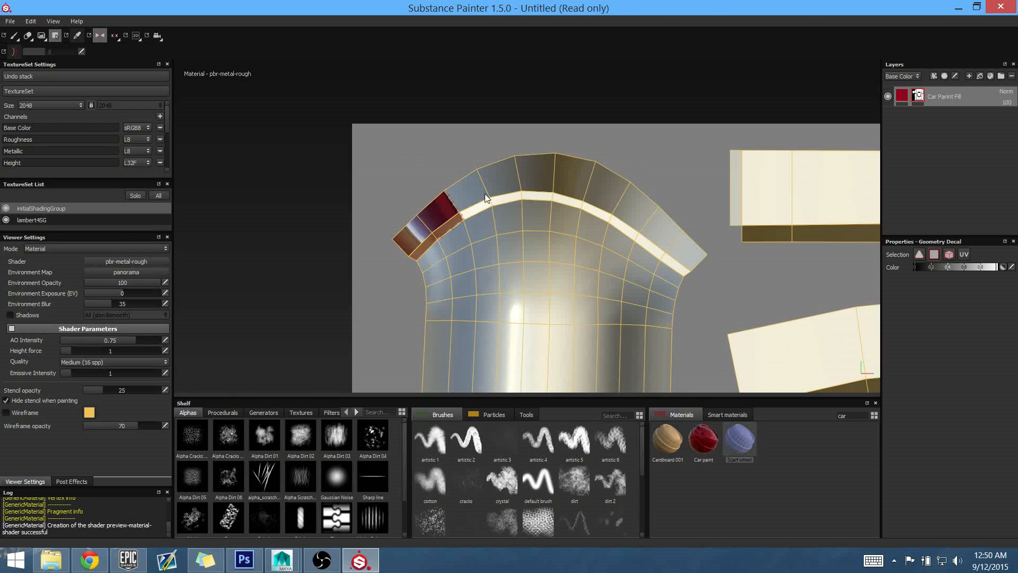
mouse_move(485, 197)
left_mouse_down()
mouse_move(506, 175)
mouse_move(526, 211)
left_mouse_up()
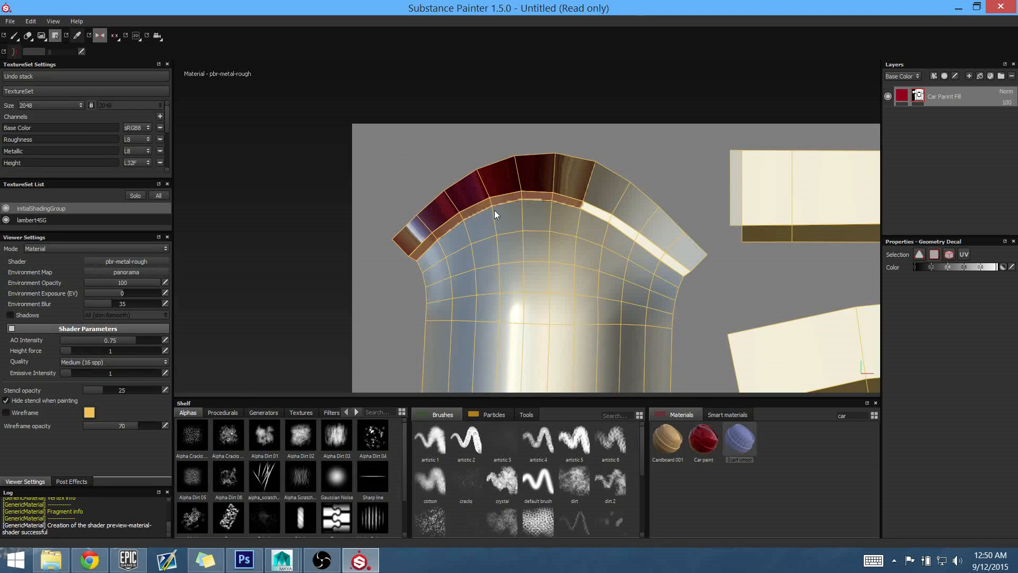
left_click_drag(613, 210, 644, 240)
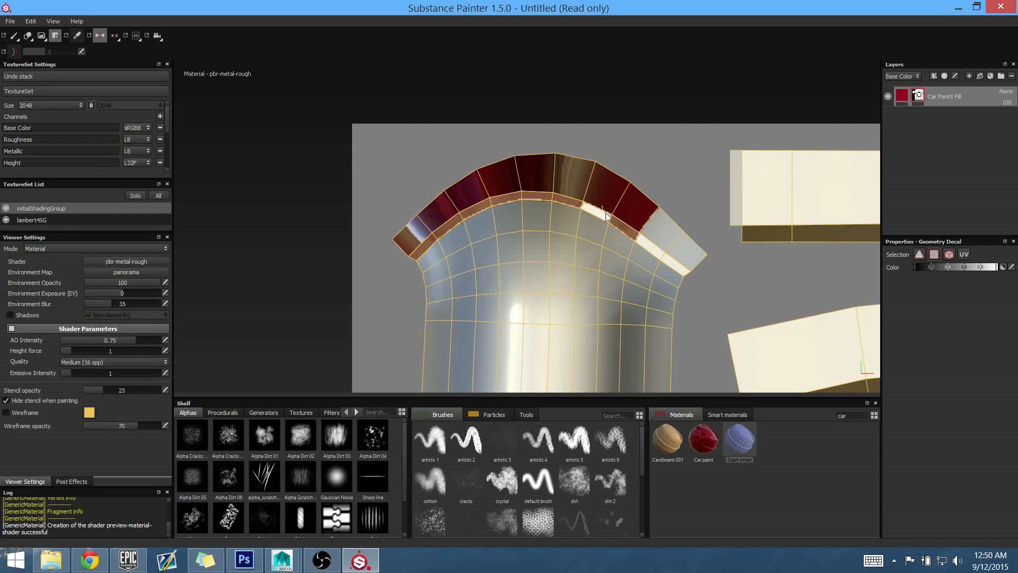
left_click_drag(650, 237, 683, 267)
Fill the remaining unpainted face on the spare wheel island's outer ring with car paint
middle_click_drag(689, 333, 593, 236, "alt")
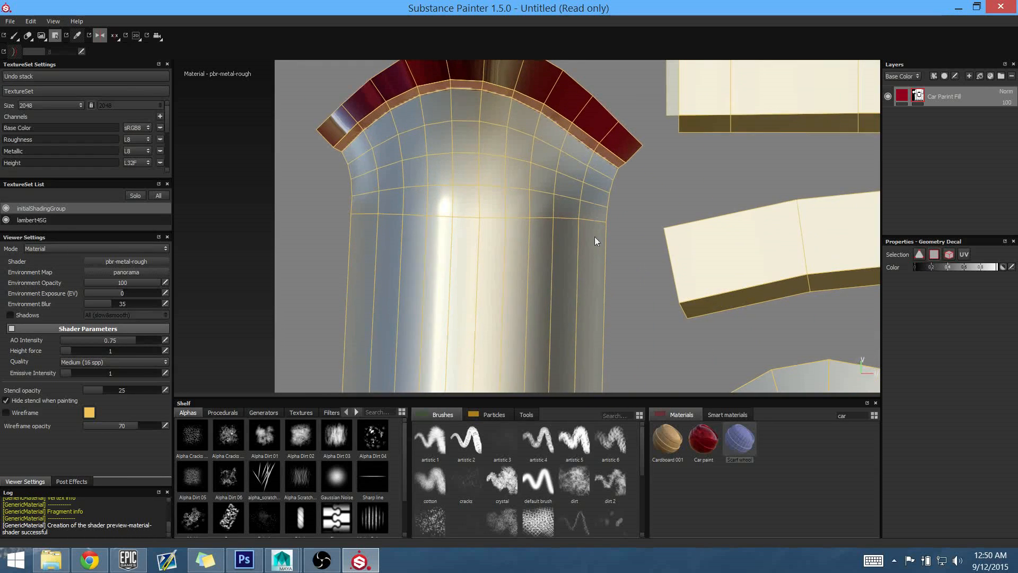
right_click_drag(594, 236, 433, 179, "alt")
right_click_drag(692, 335, 476, 186, "alt")
middle_click_drag(715, 305, 586, 223, "alt")
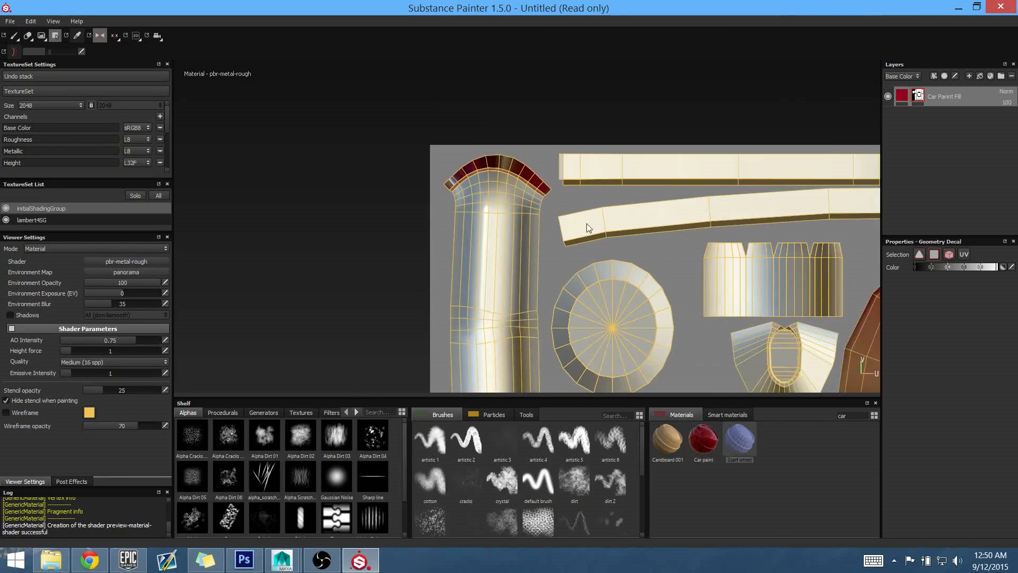
middle_click_drag(662, 289, 554, 150, "alt")
middle_click_drag(752, 381, 666, 248, "alt")
middle_click_drag(731, 311, 602, 272, "alt")
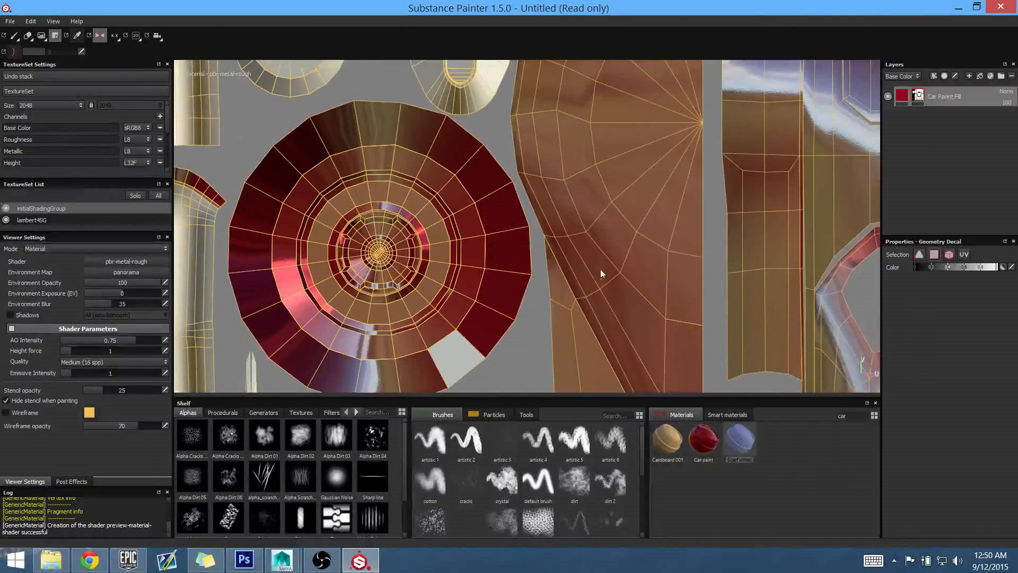
right_click_drag(602, 272, 453, 268, "alt")
middle_click_drag(498, 368, 529, 274, "alt")
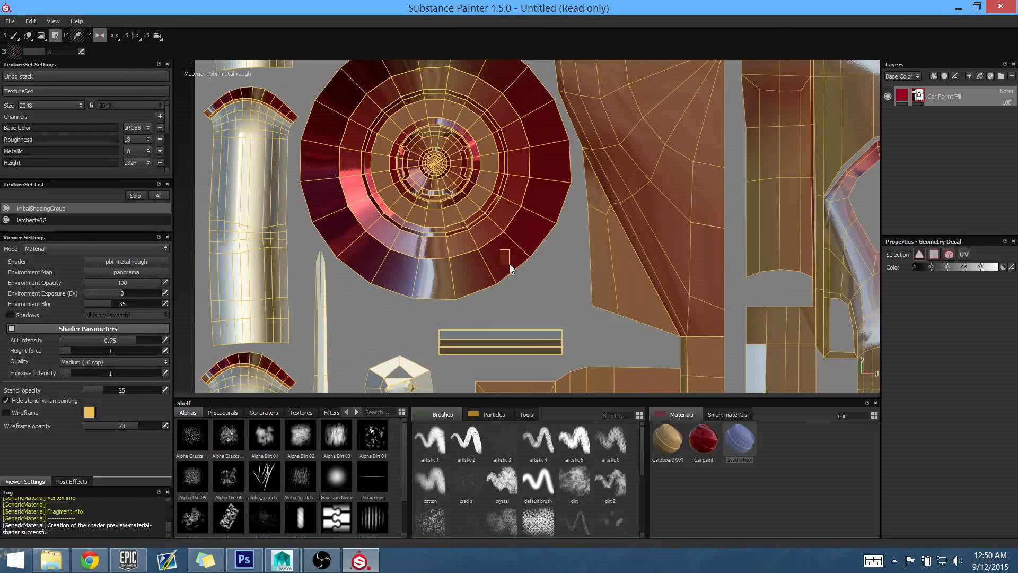
Examine the whole UV layout for missing or stray car paint
middle_click_drag(618, 362, 562, 305, "alt")
right_click_drag(561, 305, 408, 207, "alt")
middle_click_drag(620, 328, 514, 127, "alt")
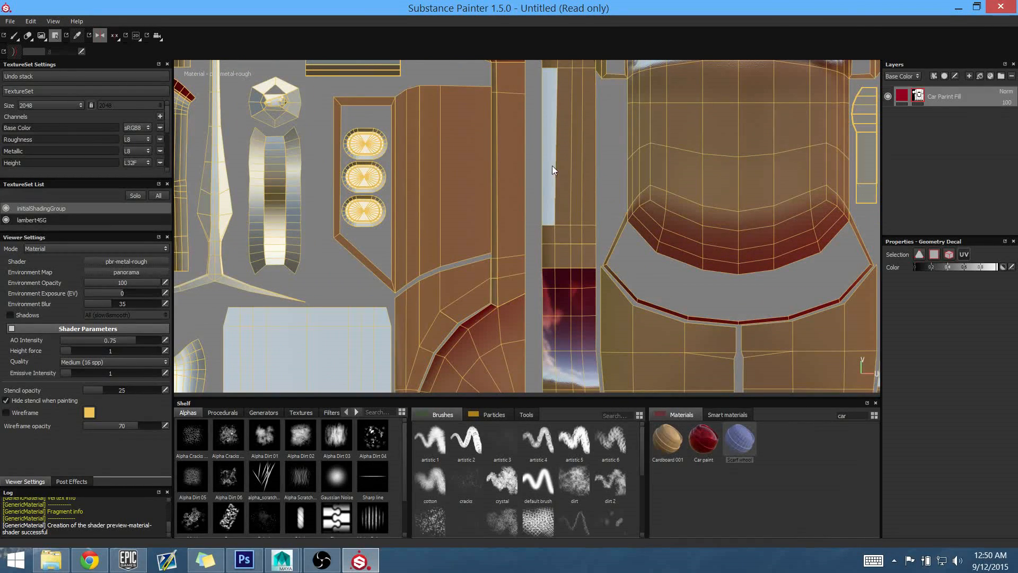
middle_click_drag(610, 329, 640, 304, "alt")
right_click_drag(640, 304, 527, 206, "alt")
right_click_drag(603, 278, 536, 272, "alt")
middle_click_drag(580, 205, 633, 345, "alt")
right_click_drag(633, 345, 561, 299, "alt")
right_click_drag(672, 314, 599, 310, "alt")
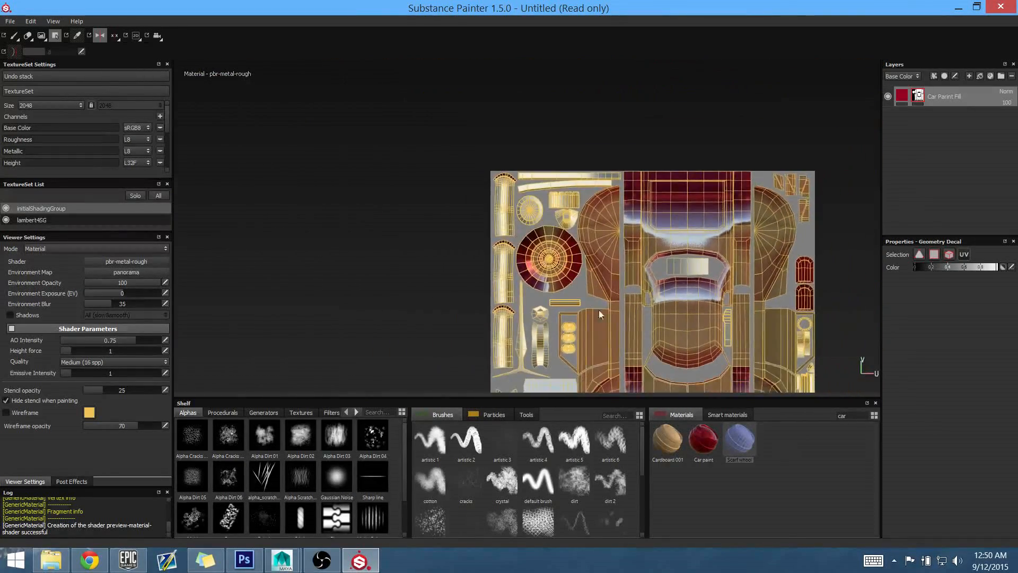
middle_click_drag(628, 368, 632, 132, "alt")
middle_click_drag(637, 228, 562, 318, "alt")
middle_click_drag(617, 250, 607, 281, "alt")
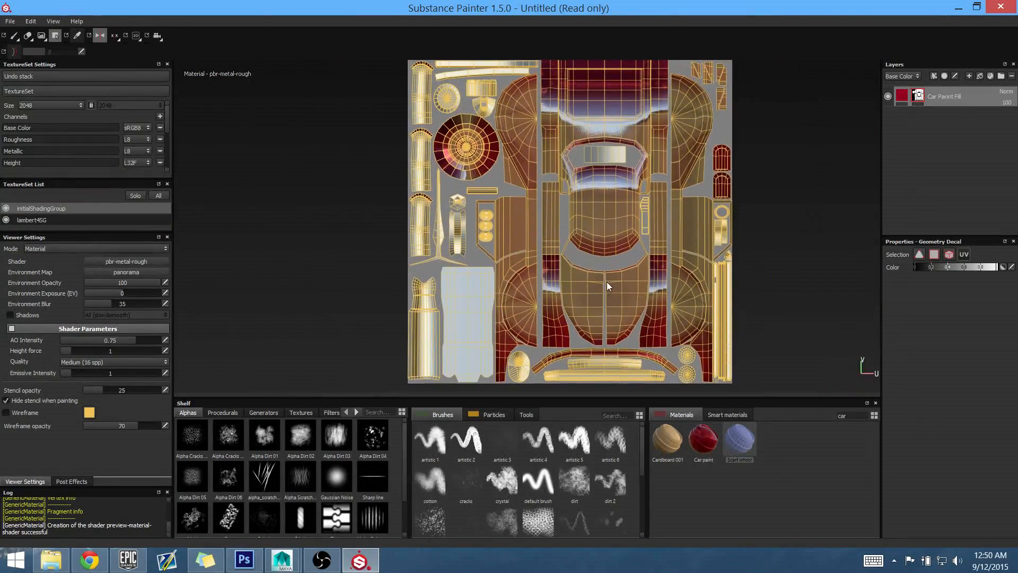
Show only the 3D view and examine the paint coverage on the car's hood, front fender, exhaust pipes and side
key("F1")
key("F3")
key("F2")
left_click_drag(537, 246, 631, 283, "alt")
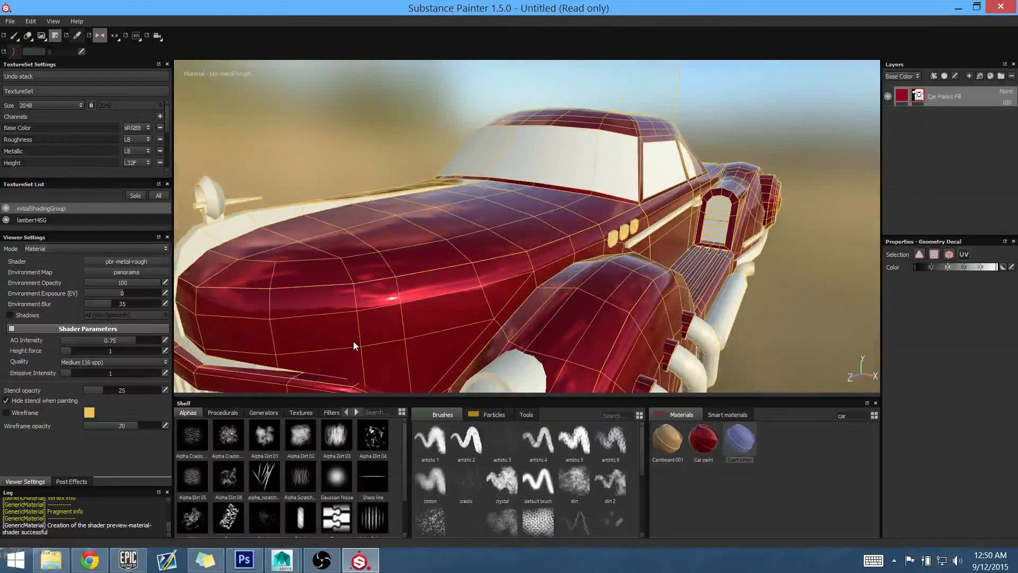
key("alt+Tab")
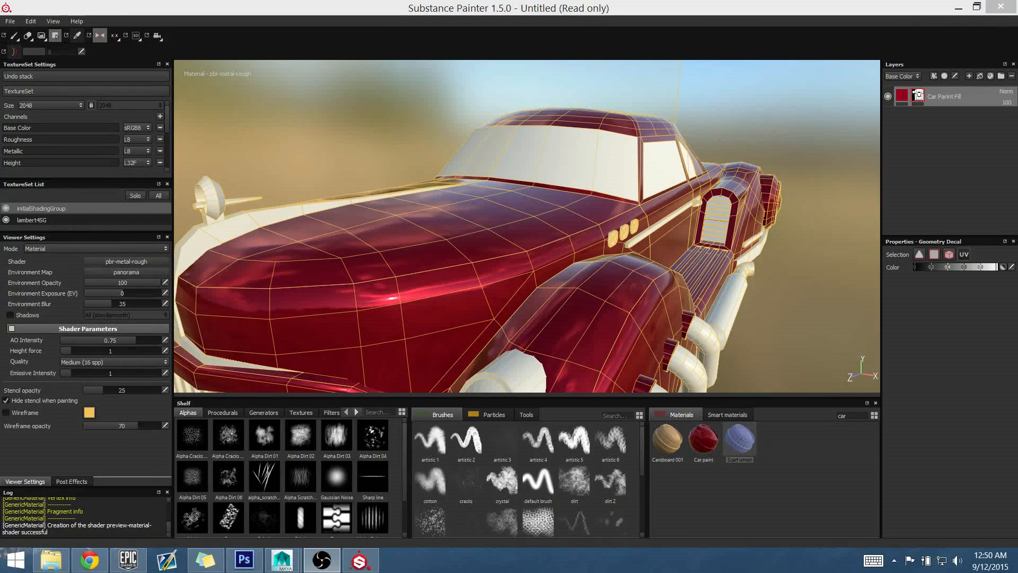
key("alt+Tab")
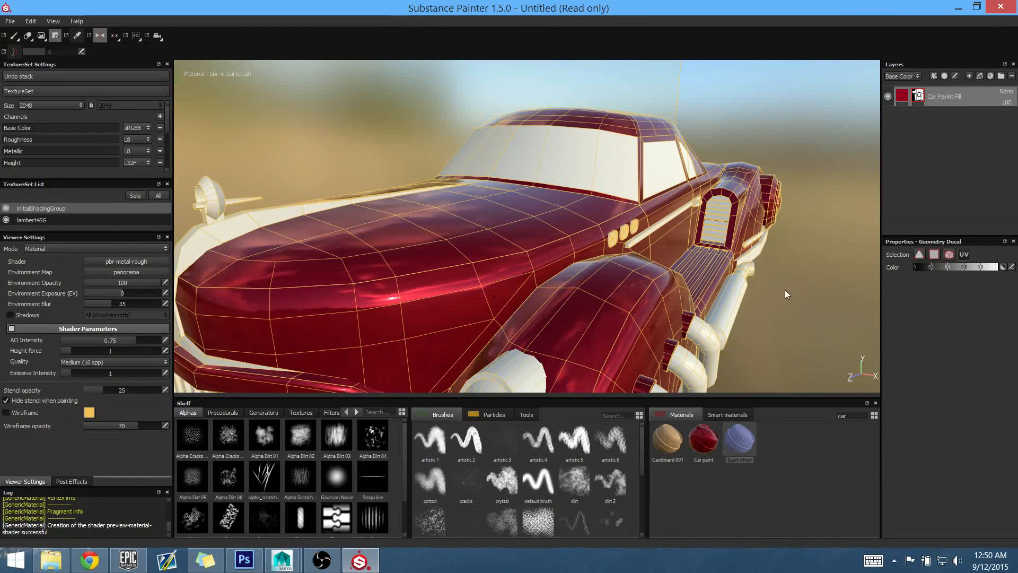
left_click_drag(784, 289, 583, 289, "alt")
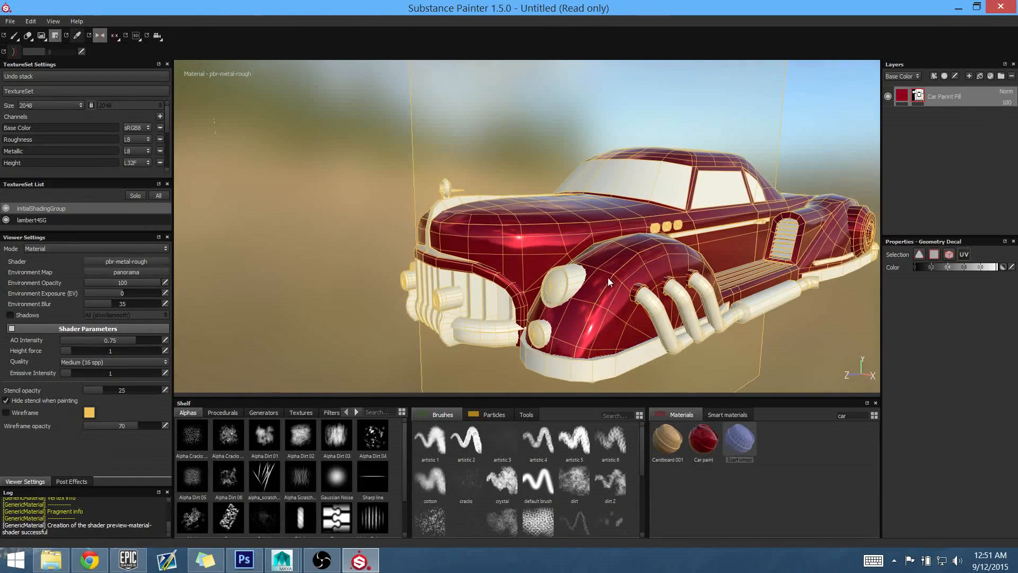
left_click_drag(872, 232, 669, 198, "alt")
middle_click_drag(669, 197, 623, 237, "alt")
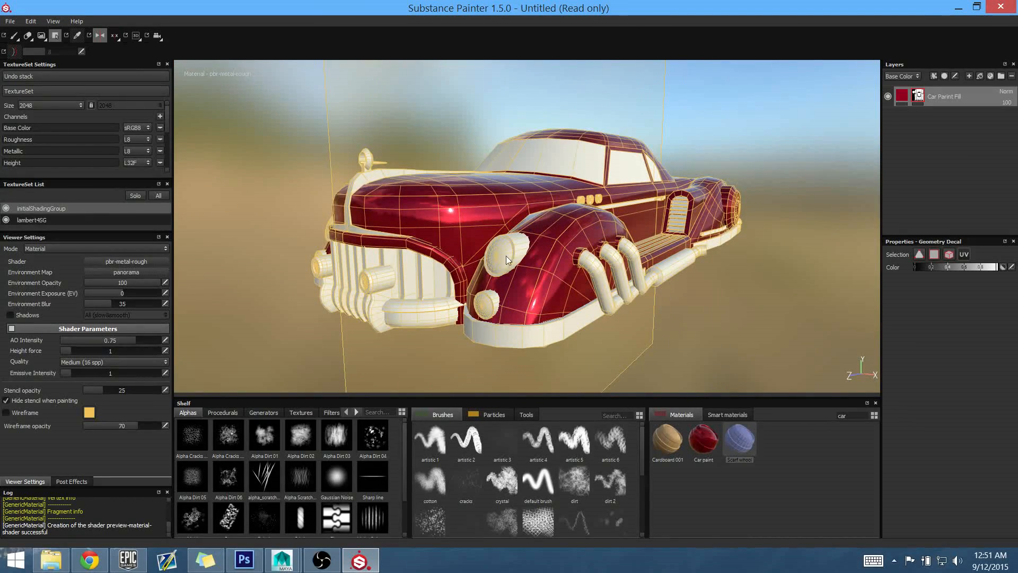
left_click_drag(586, 265, 541, 272, "alt")
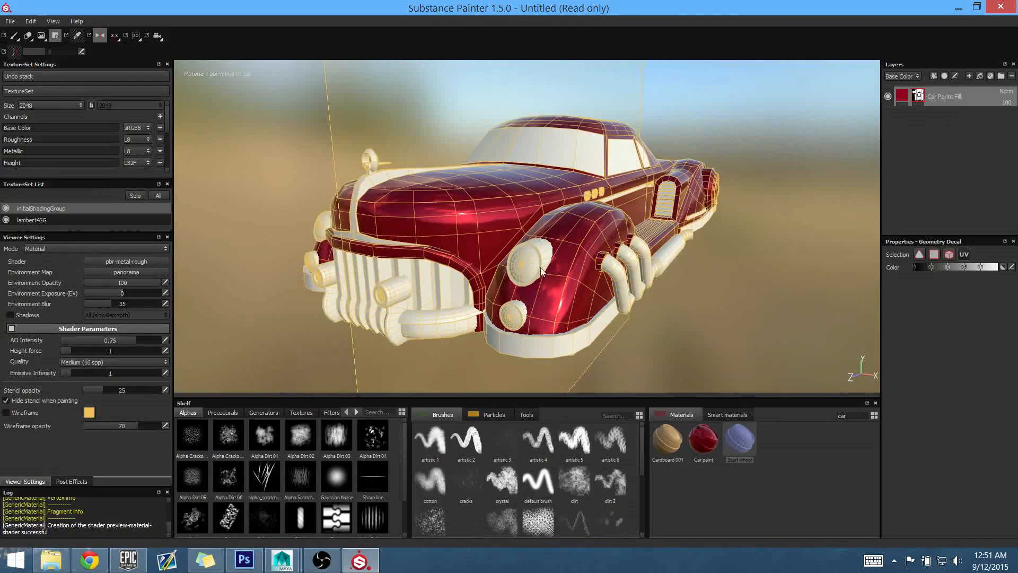
left_click_drag(555, 202, 517, 185, "alt")
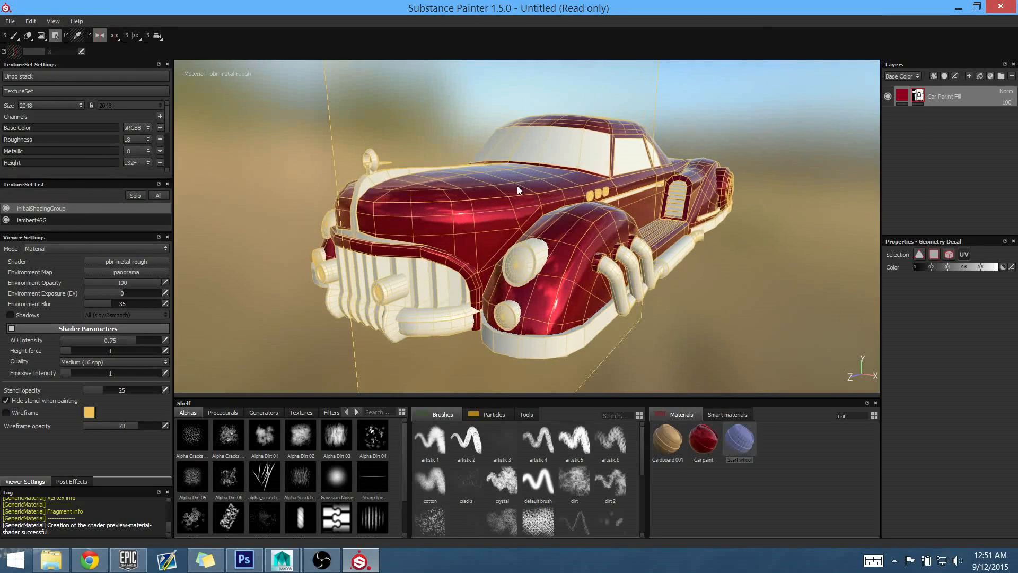